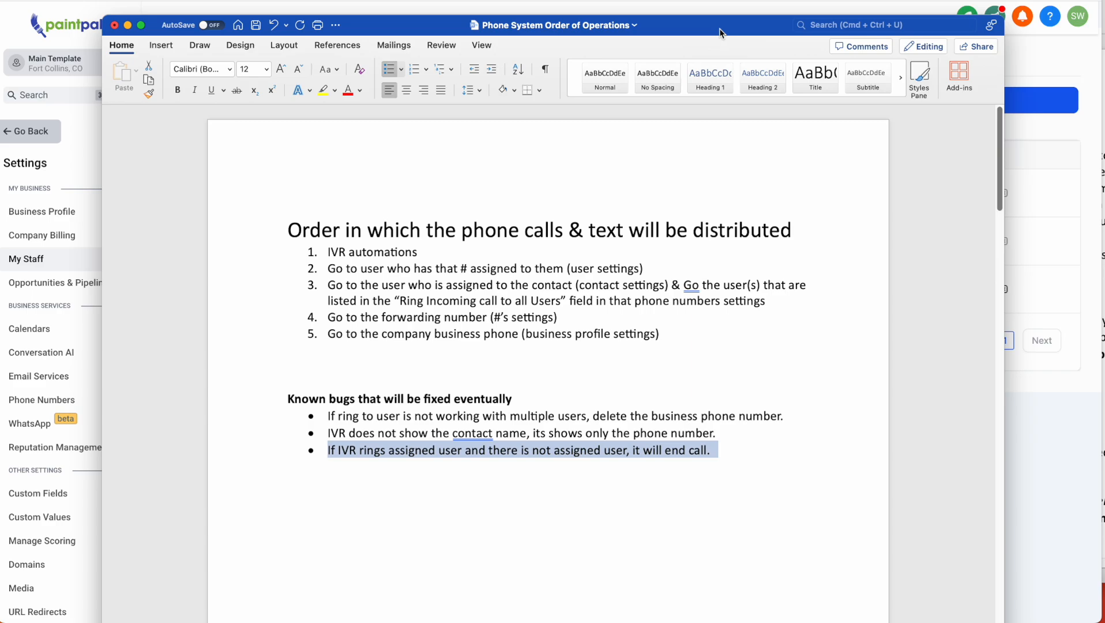
- Drag the Word routing notes window left to uncover the CRM staff list
left_click_drag(720, 28, 234, 0)
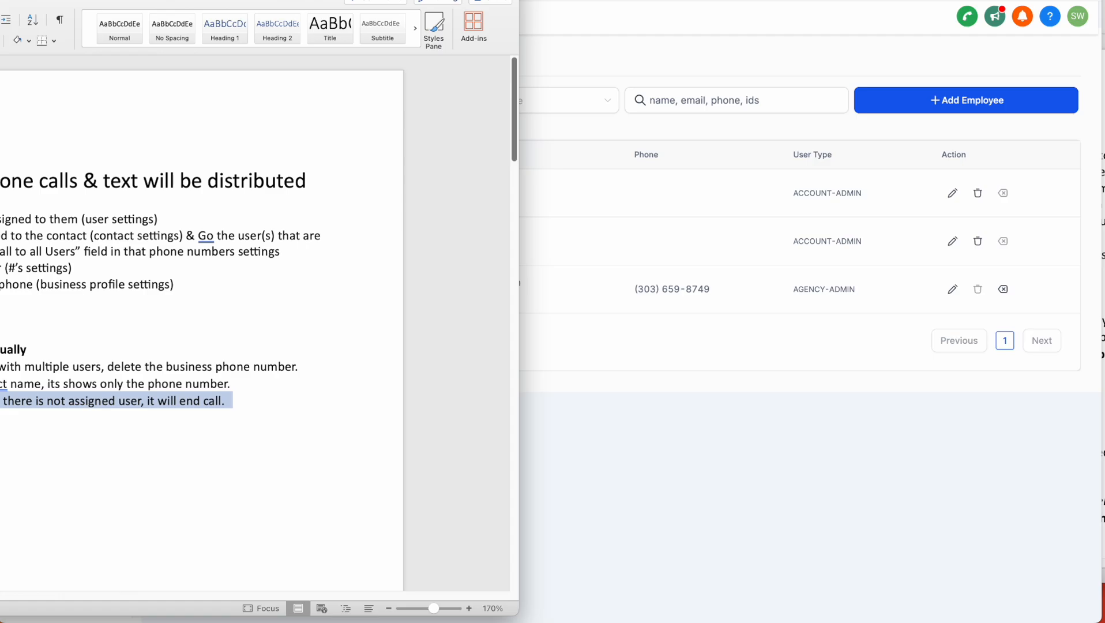
- Go back from the settings area and reopen Settings > My Staff in the CRM
left_click(774, 424)
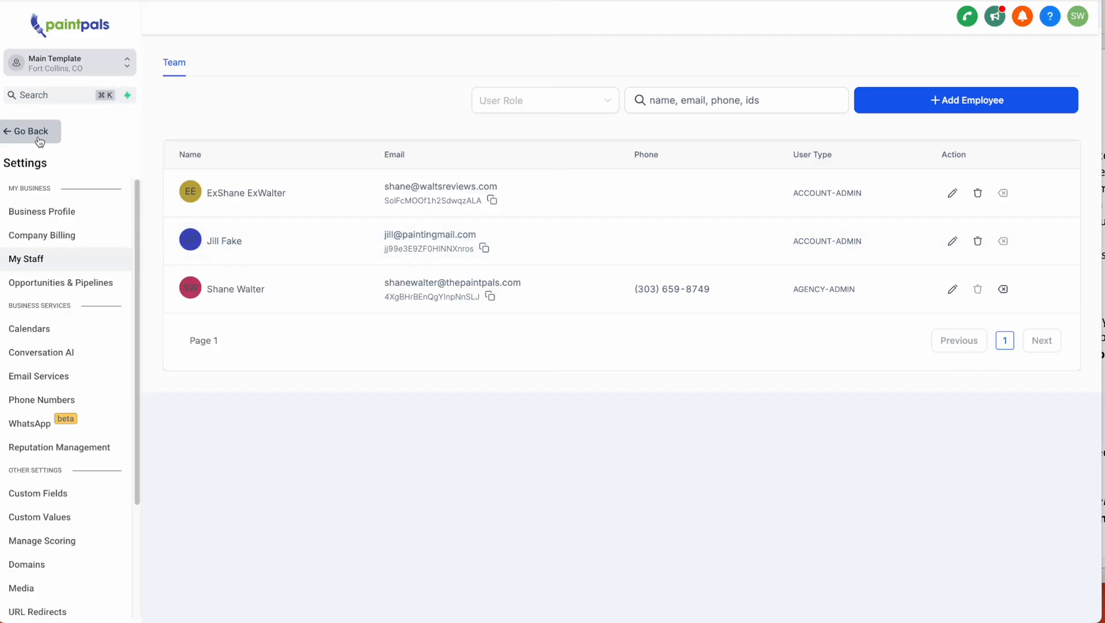
left_click(17, 133)
left_click(45, 600)
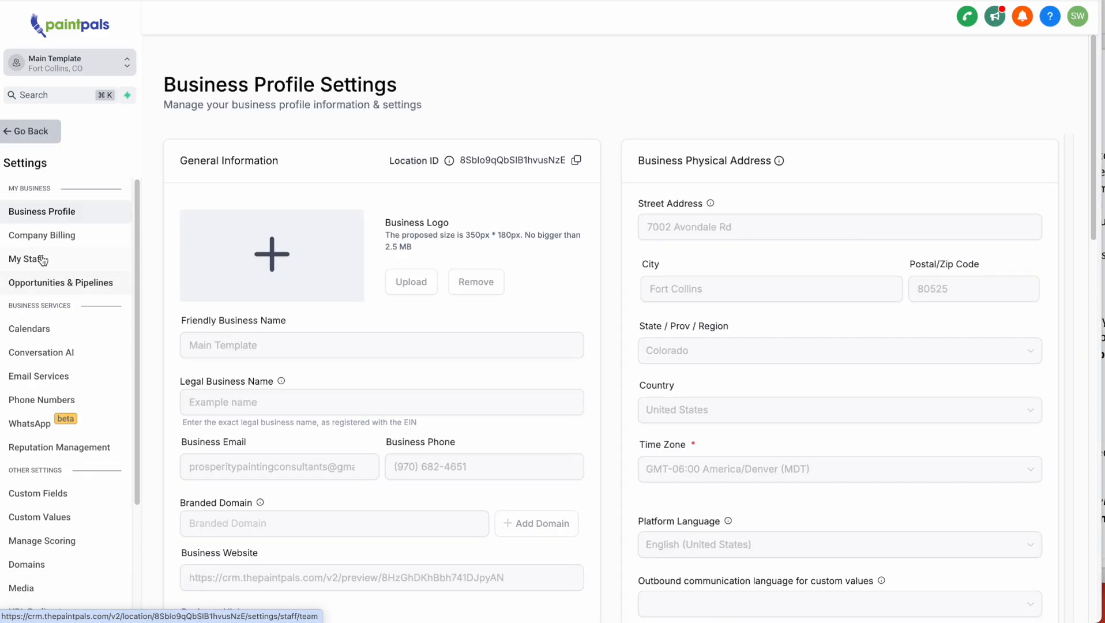
left_click(41, 259)
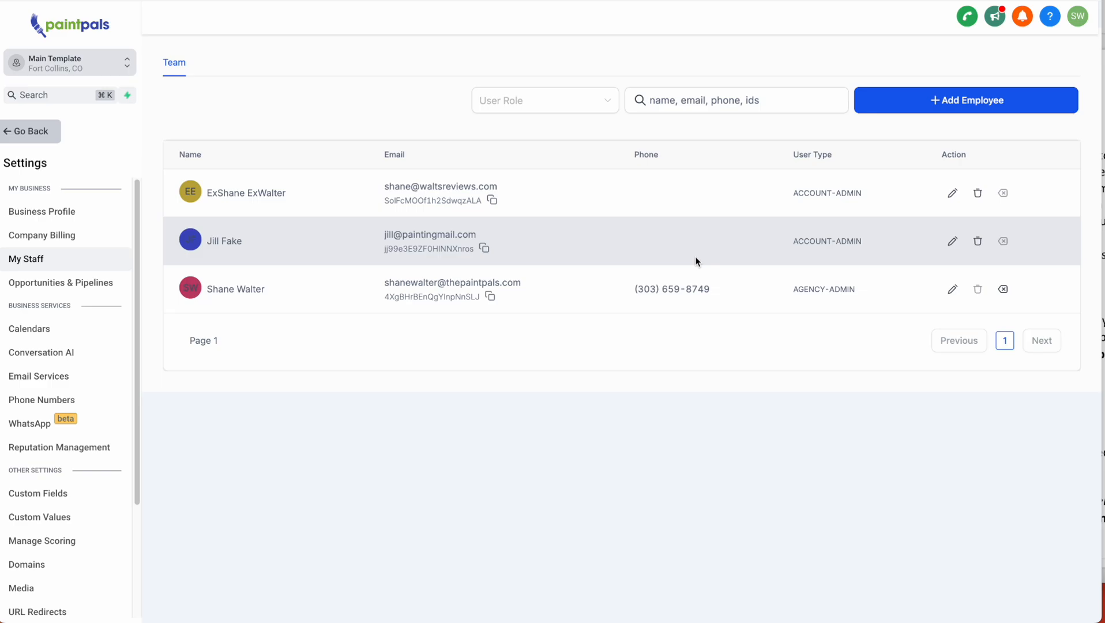
- Edit the second staff member and retype their phone number in a valid format
left_click(953, 241)
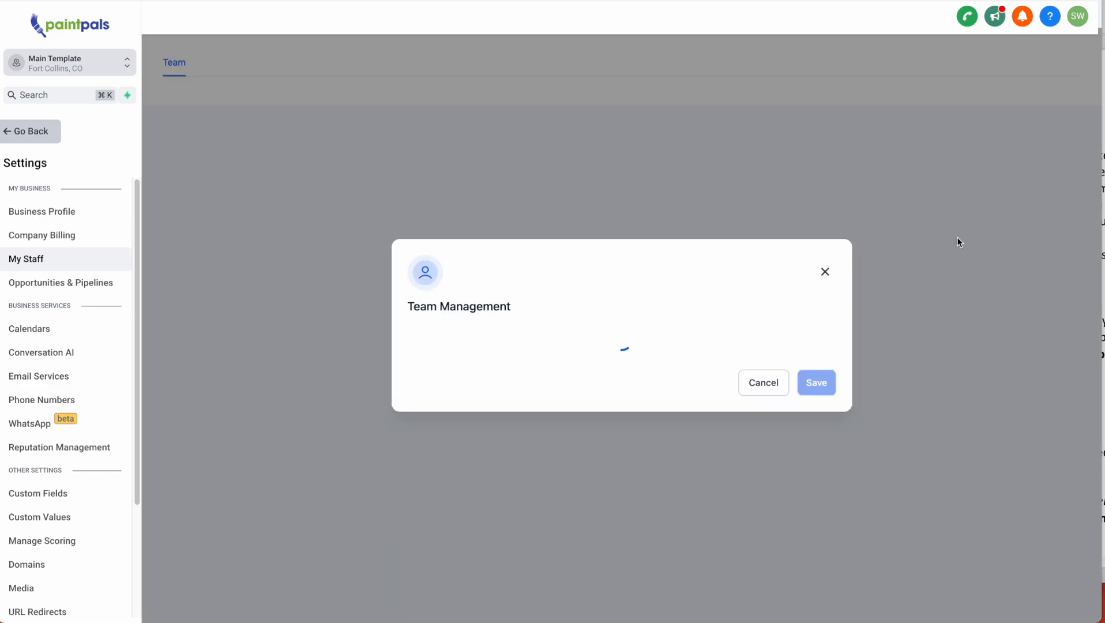
left_click(663, 385)
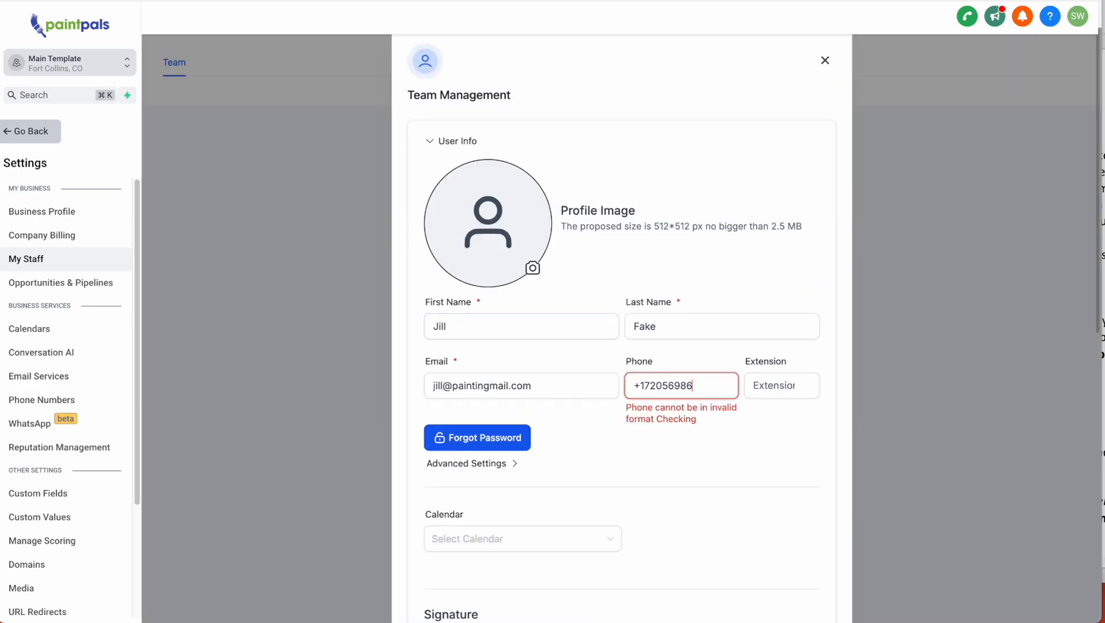
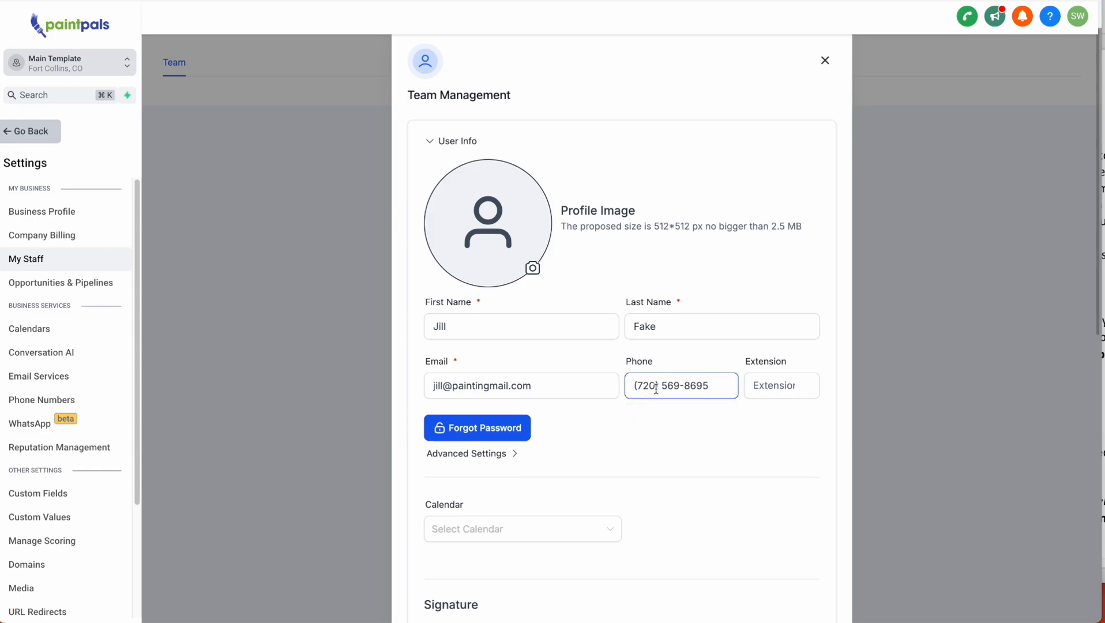
left_click(720, 449)
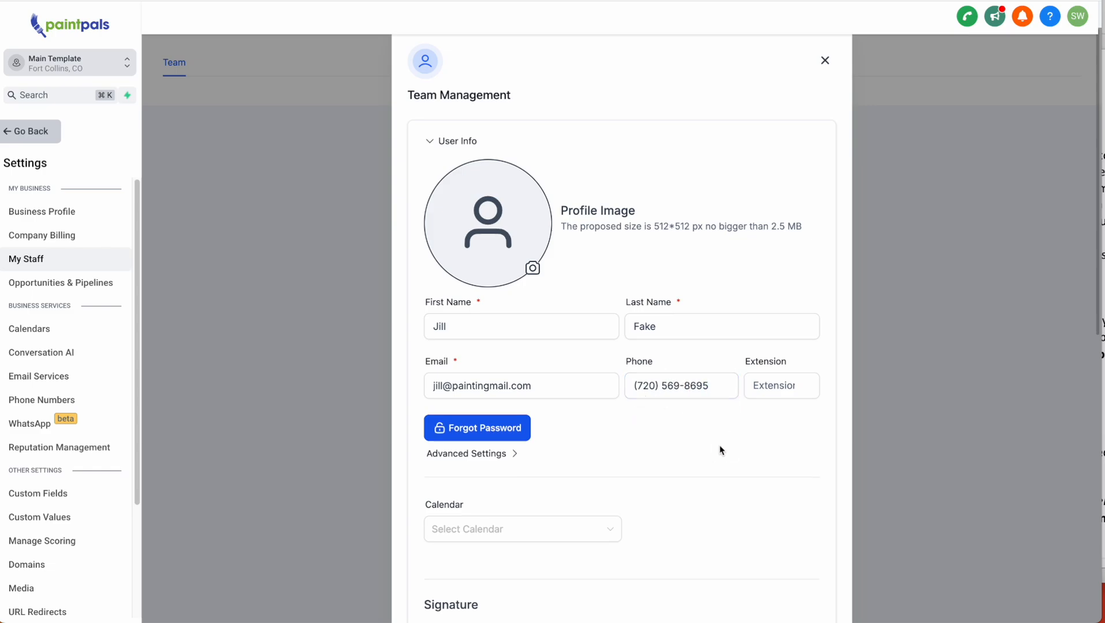
- Collapse the User Info section of the Team Management dialog
scroll(720, 448, "down", 3)
scroll(616, 271, "up", 2)
left_click(658, 262)
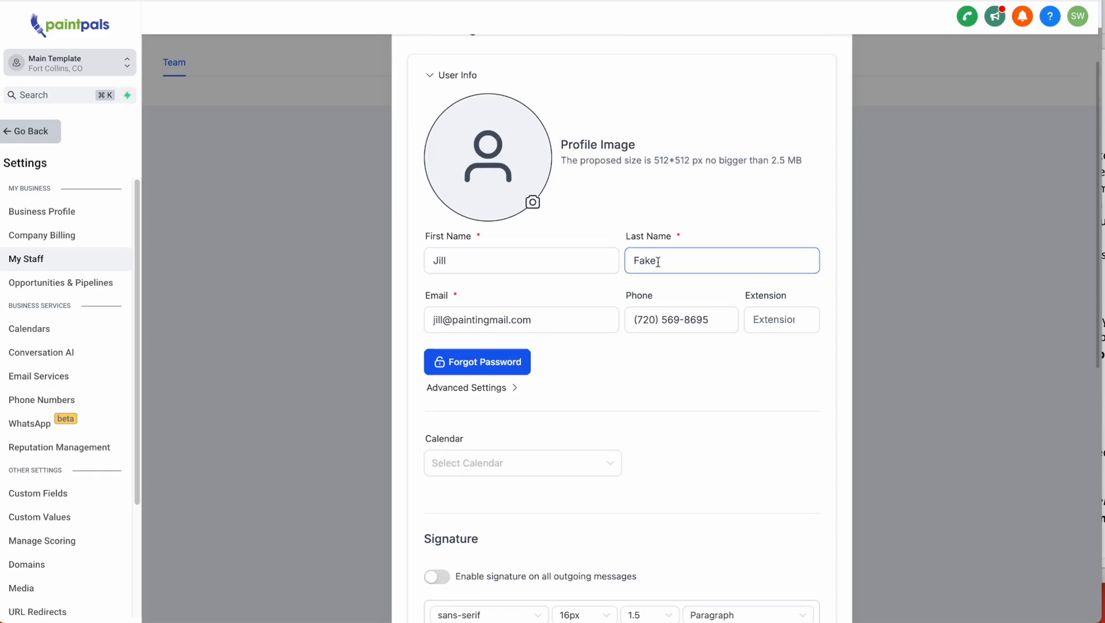
scroll(667, 315, "down", 4)
scroll(667, 315, "up", 5)
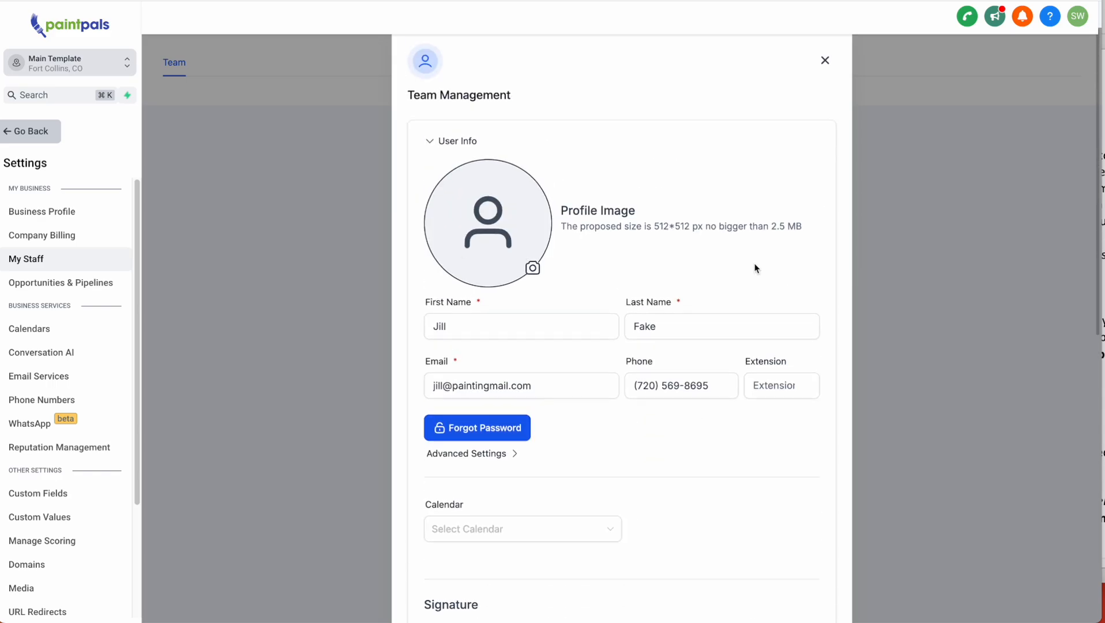
scroll(659, 234, "down", 4)
scroll(658, 234, "up", 5)
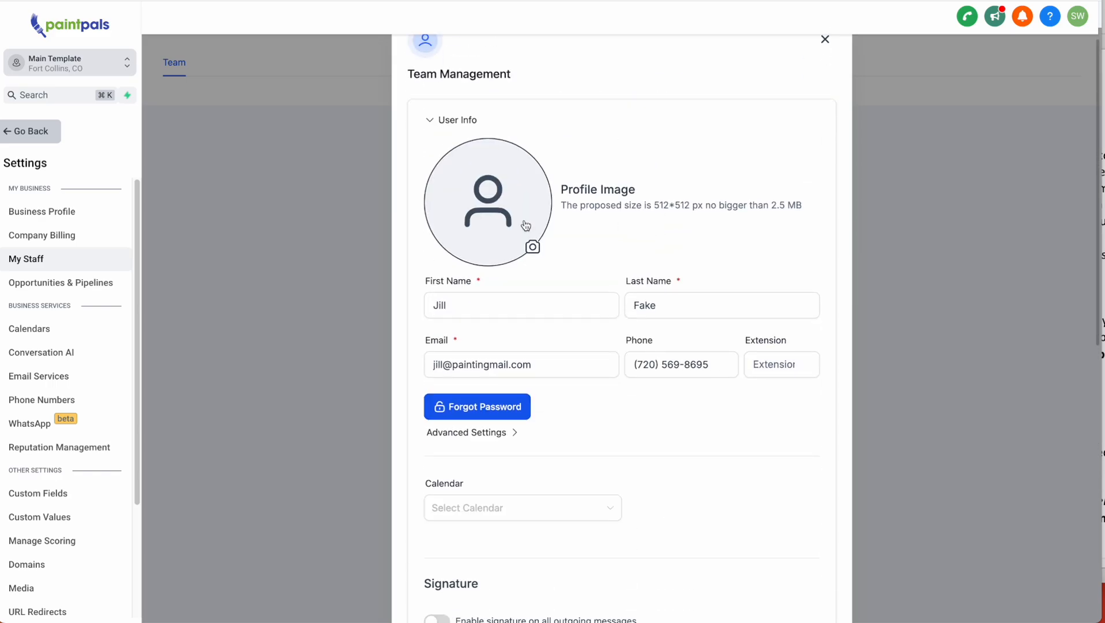
left_click(433, 121)
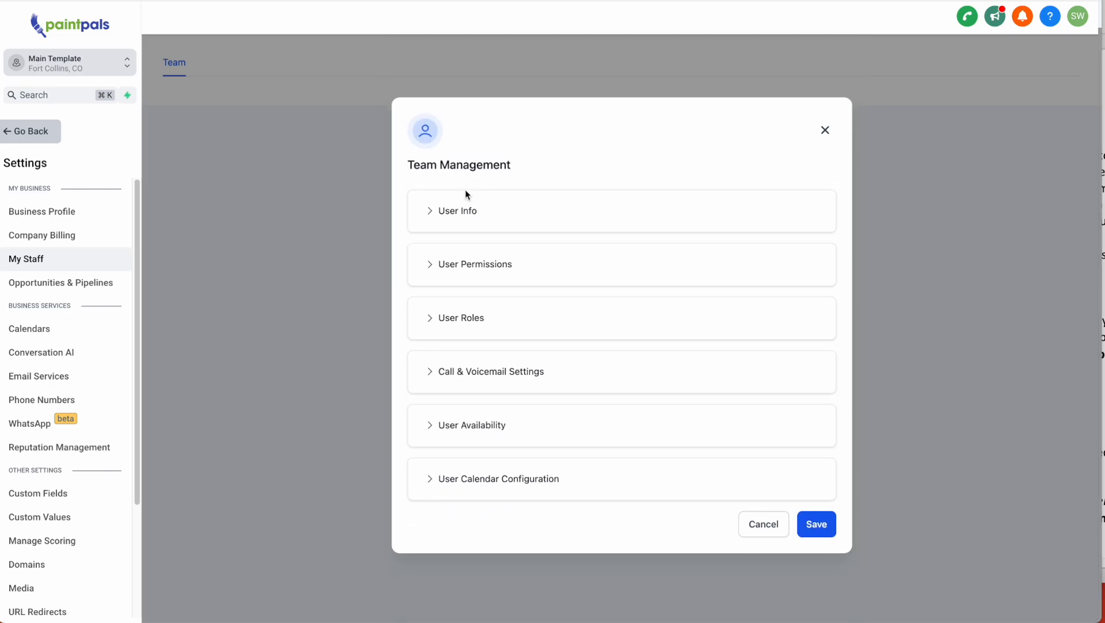
- Expand Call & Voicemail Settings and move the Word notes off the settings page
left_click(529, 372)
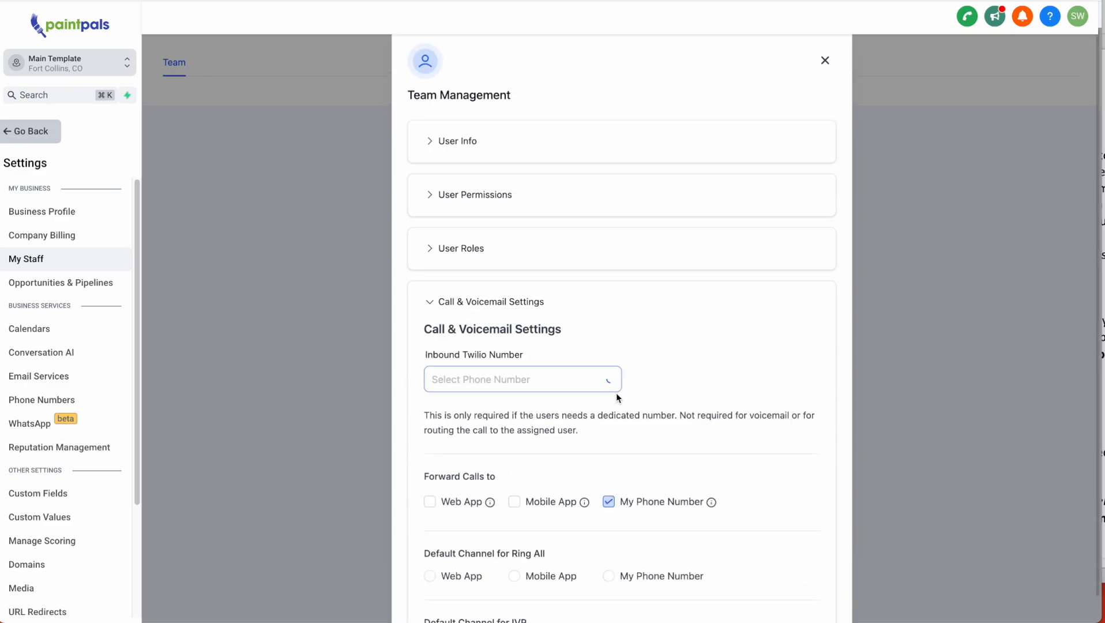
scroll(728, 406, "down", 3)
scroll(728, 406, "down", 1)
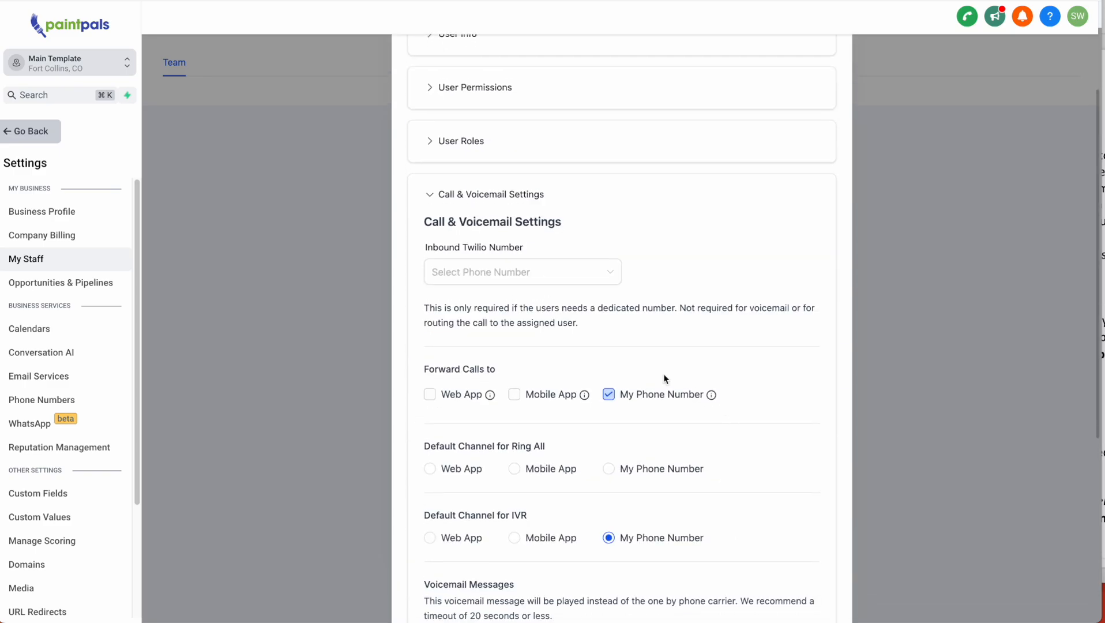
left_click(1, 52)
mouse_move(61, 1)
left_mouse_down()
mouse_move(499, 0)
mouse_move(45, 2)
left_mouse_up()
scroll(605, 305, "down", 3)
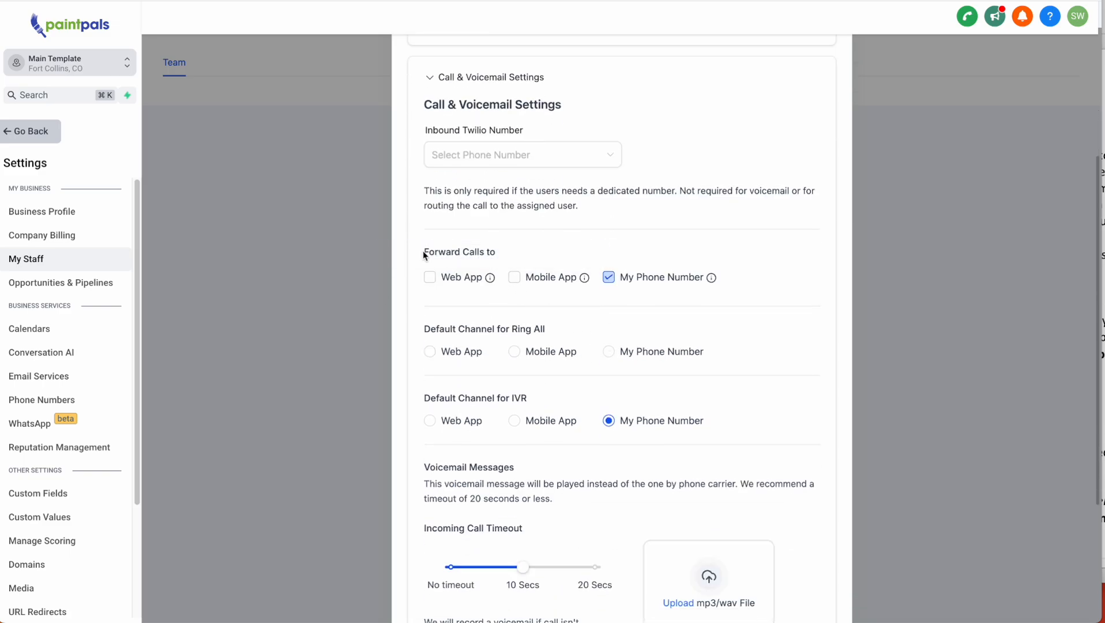
left_click_drag(426, 253, 499, 256)
left_click_drag(424, 328, 545, 331)
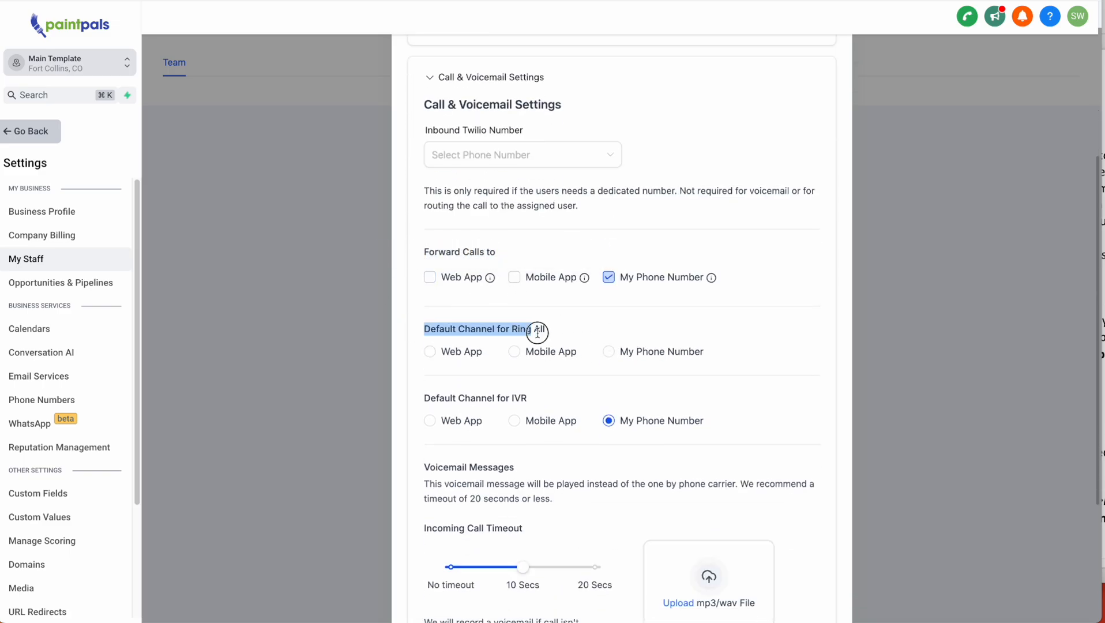
- Forward calls to Mobile App too, with Mobile App as Ring All and IVR default
left_click(608, 351)
left_click(514, 420)
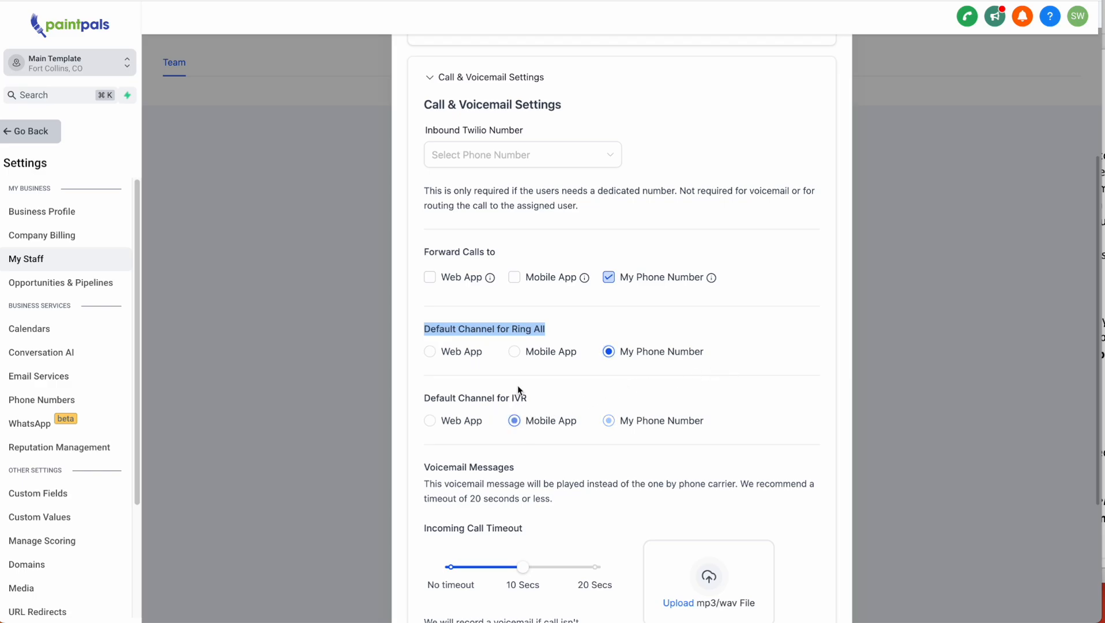
left_click(515, 352)
left_click(515, 278)
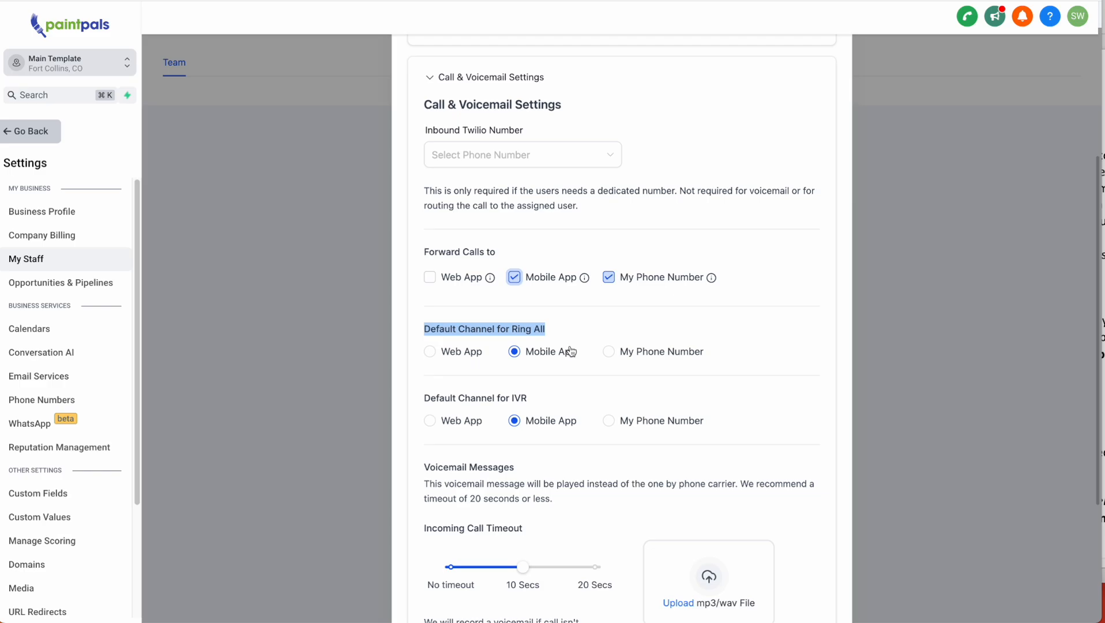
- Add Web App call forwarding and make Web App the Ring All and IVR default
left_click(437, 283)
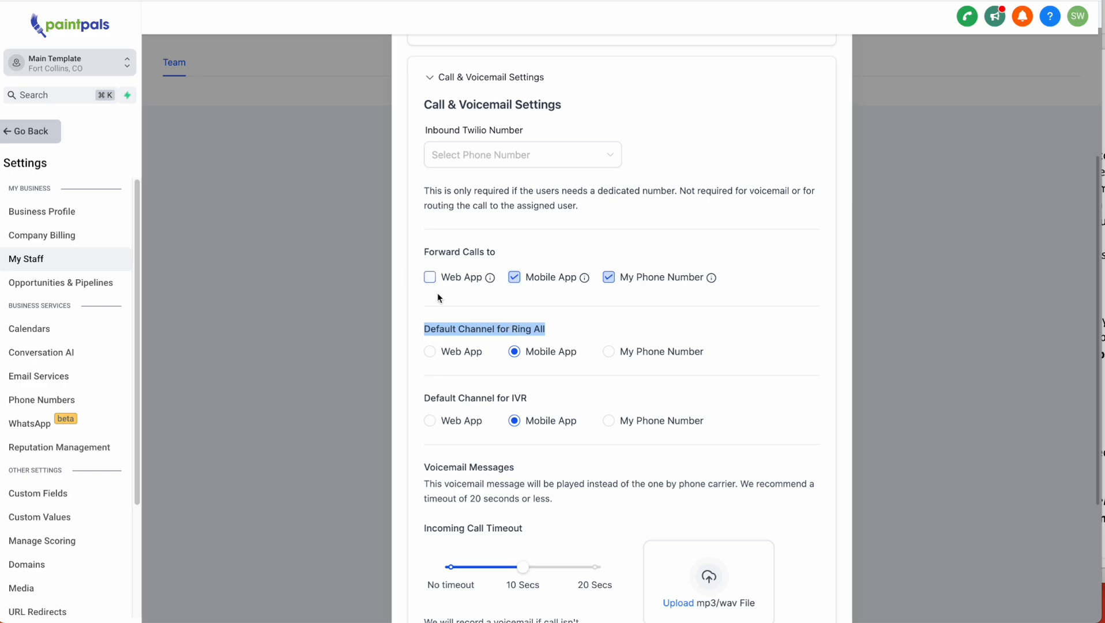
left_click(431, 353)
left_click(430, 419)
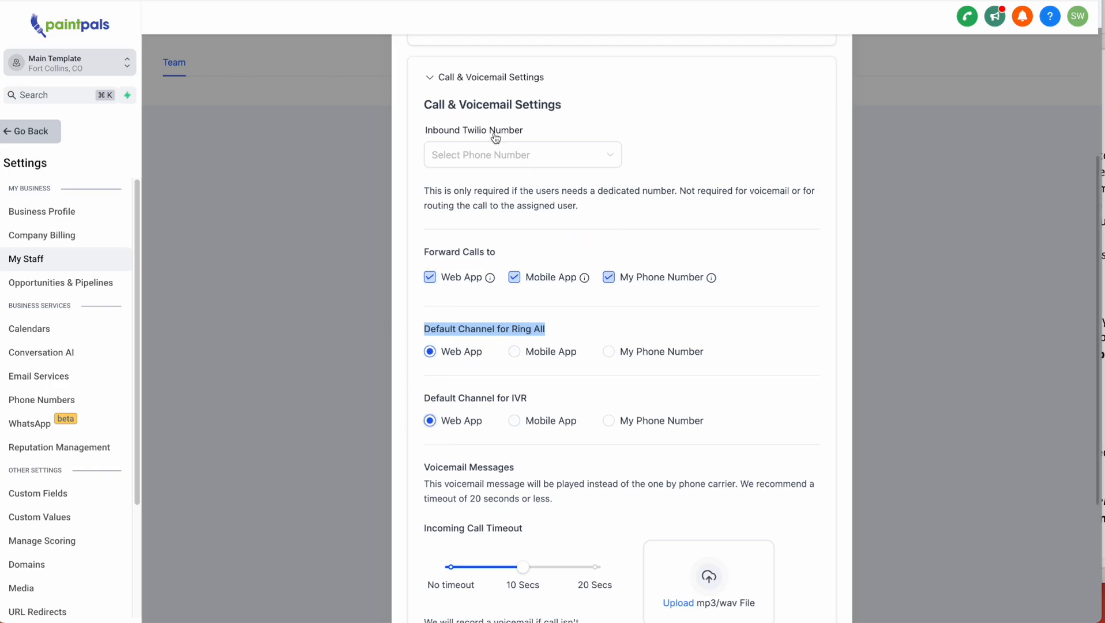
left_click(968, 17)
left_click(973, 425)
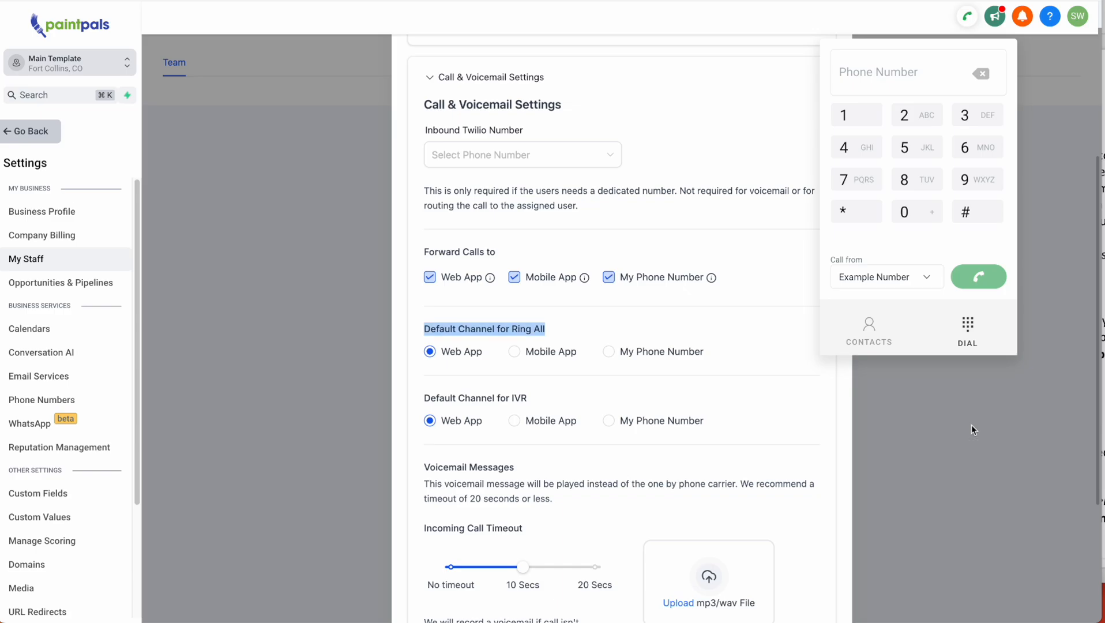
left_click(971, 20)
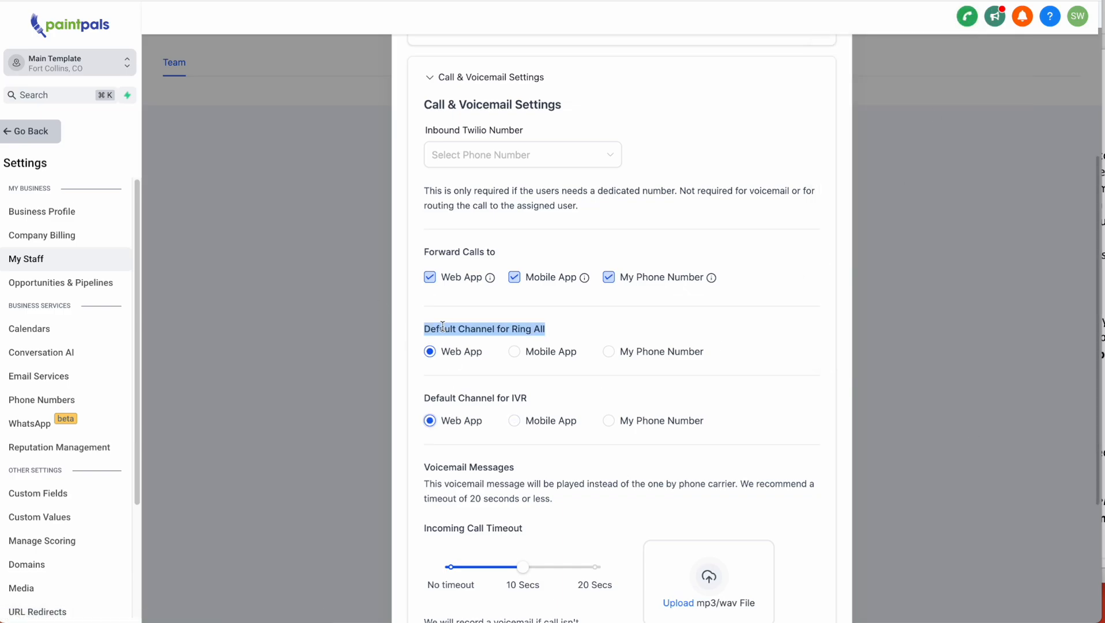
- Keep Web App as IVR default and stop forwarding to My Phone Number and Mobile App
left_click(738, 338)
left_click_drag(424, 395, 525, 399)
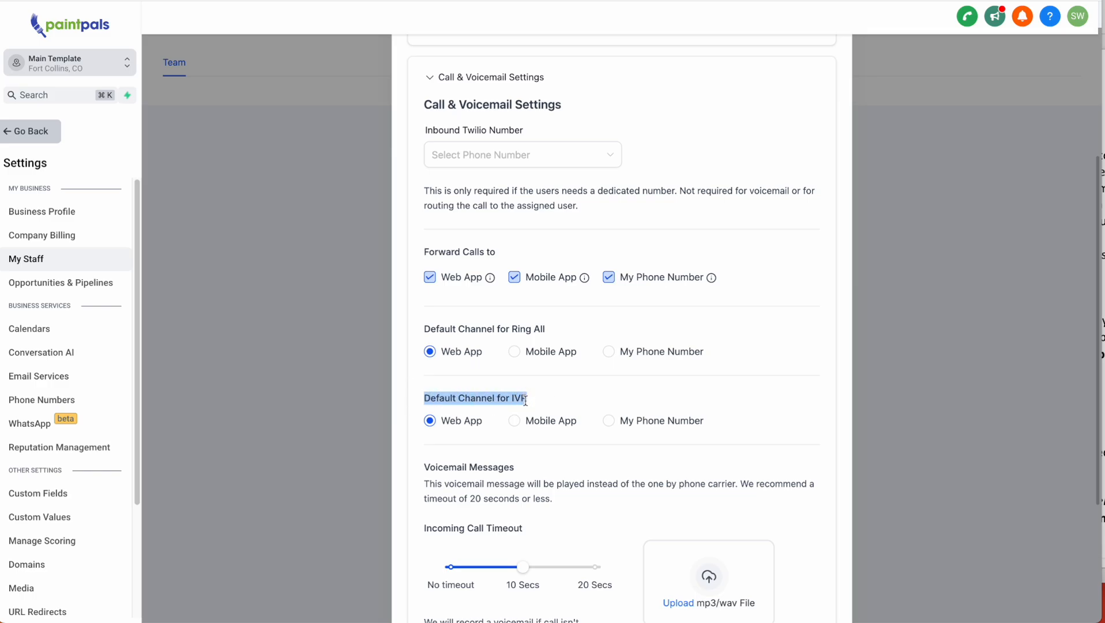
left_click_drag(450, 330, 520, 330)
left_click(514, 420)
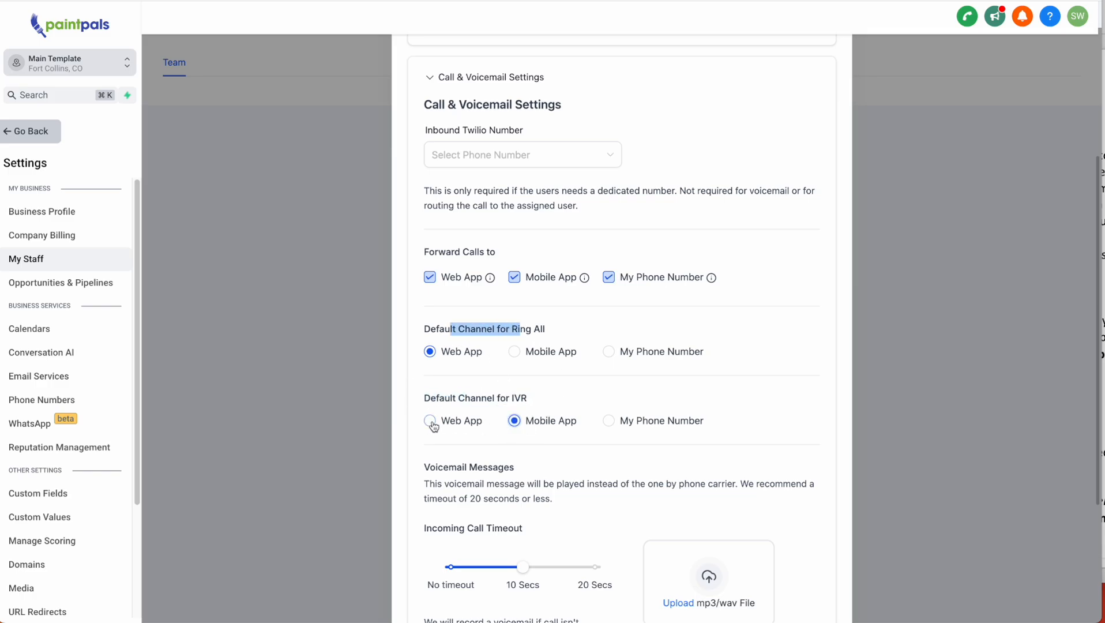
left_click(429, 421)
left_click(537, 328)
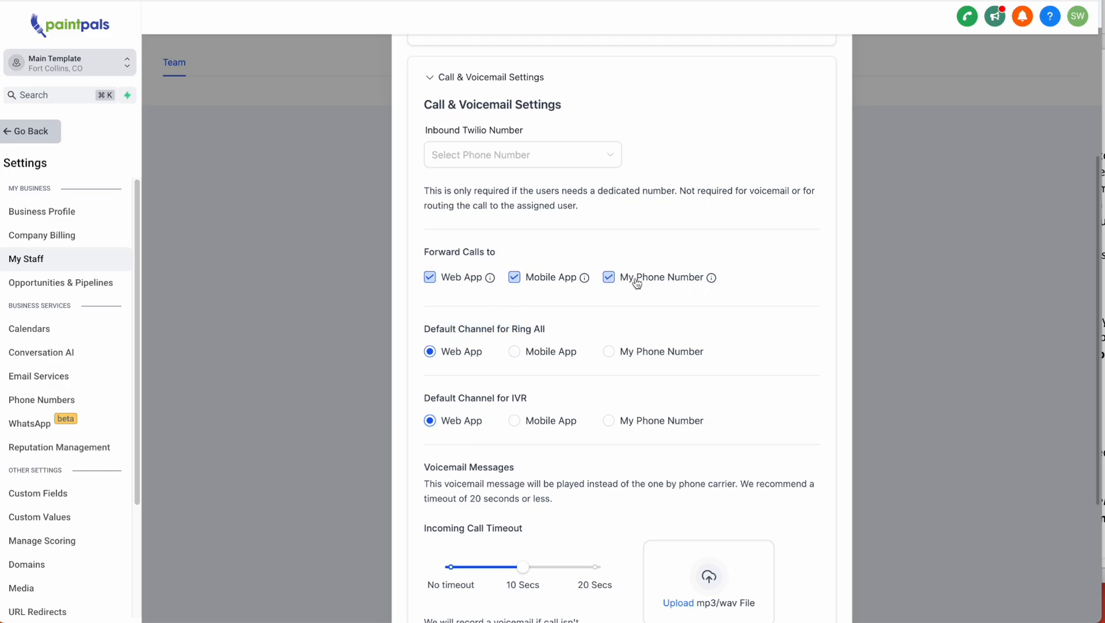
left_click(609, 279)
scroll(596, 370, "up", 1)
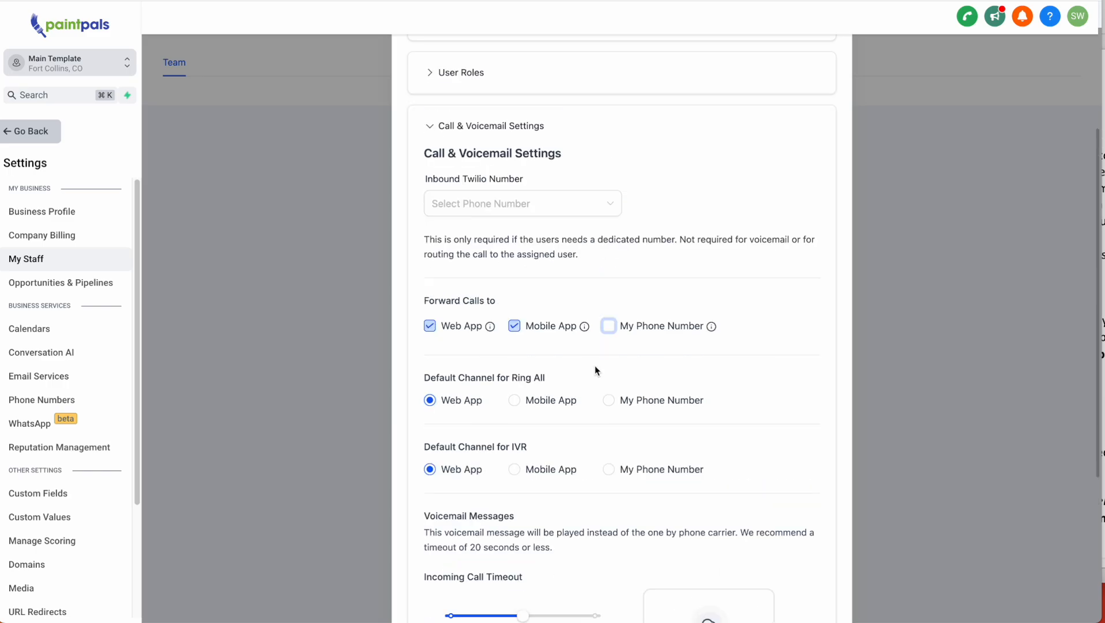
left_click(514, 326)
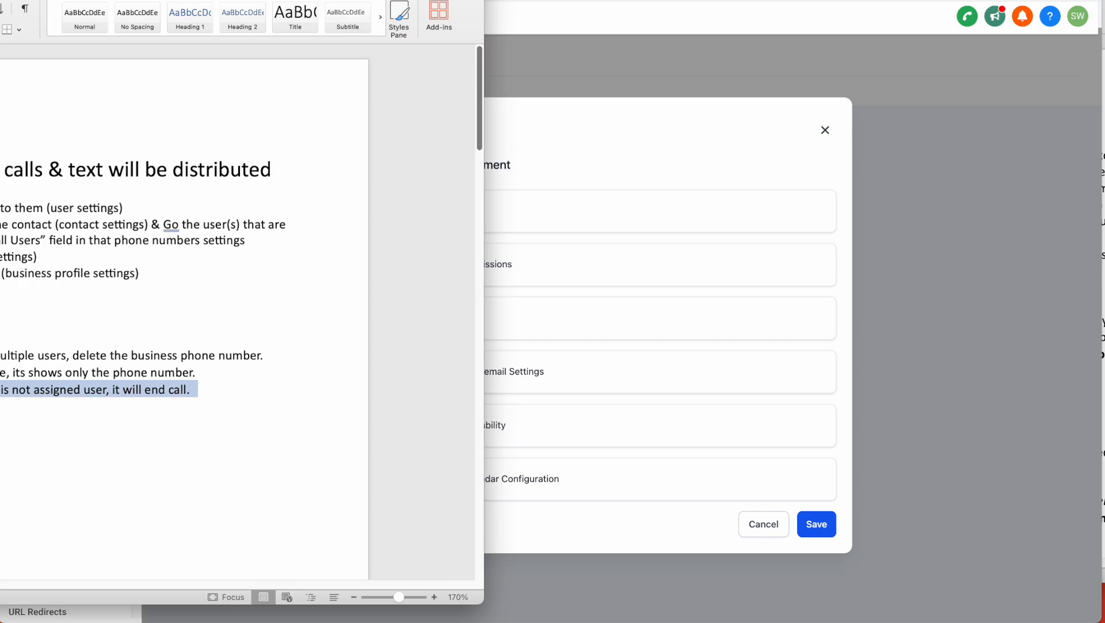
- Highlight the IVR automations step and second routing step in the Word notes, then return to the CRM
left_click_drag(1, 1, 380, 1)
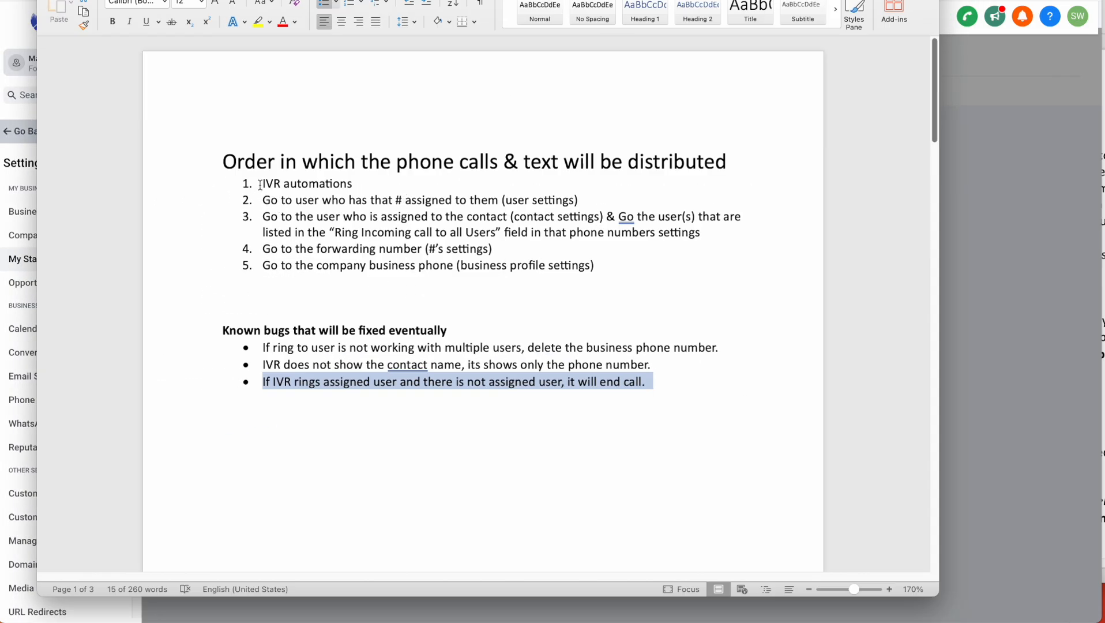
left_click_drag(261, 182, 276, 269)
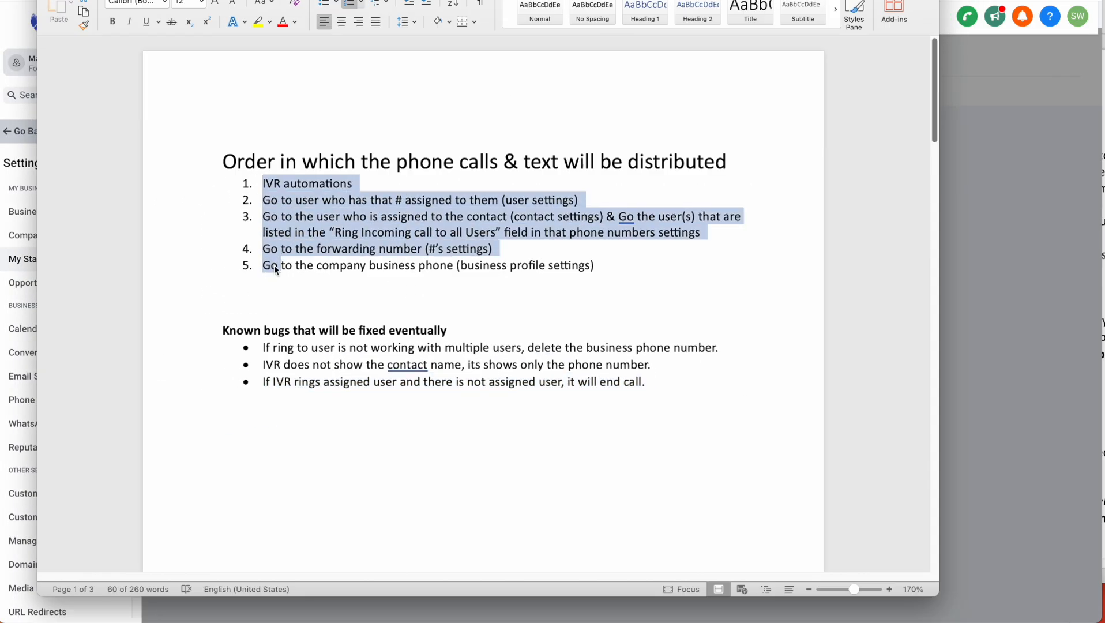
left_click(276, 268)
left_click_drag(353, 183, 283, 181)
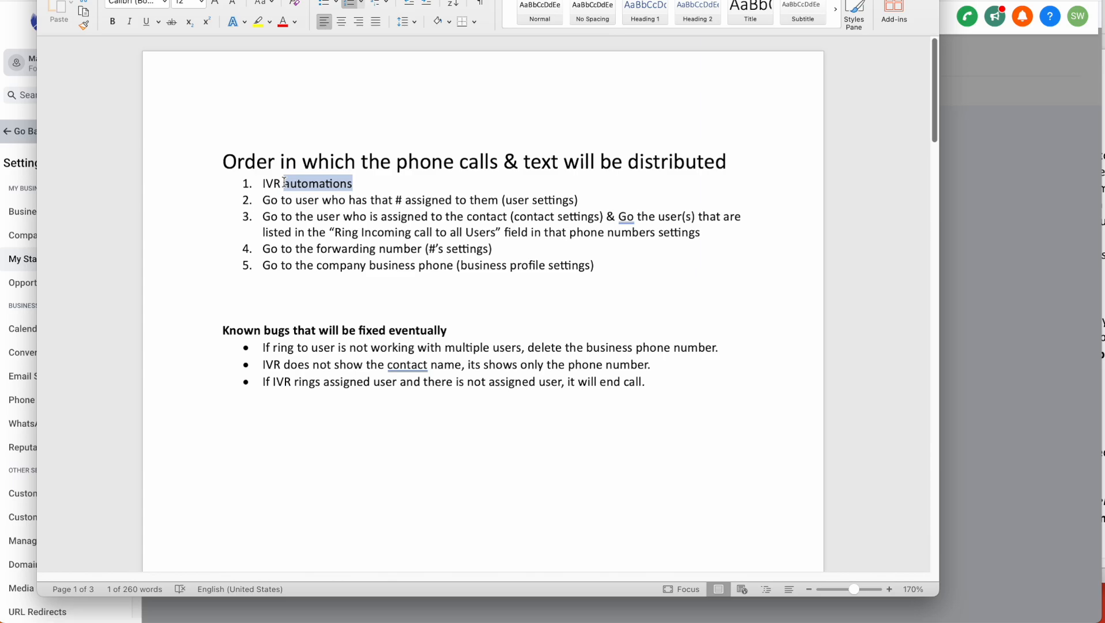
left_click_drag(508, 266, 370, 222)
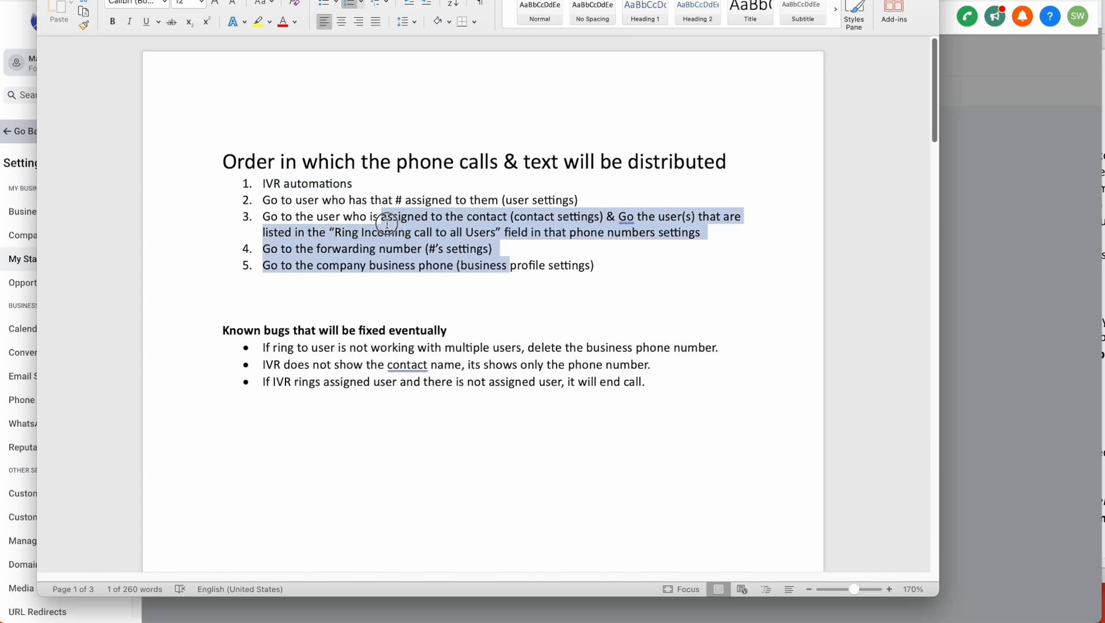
left_click_drag(263, 184, 360, 181)
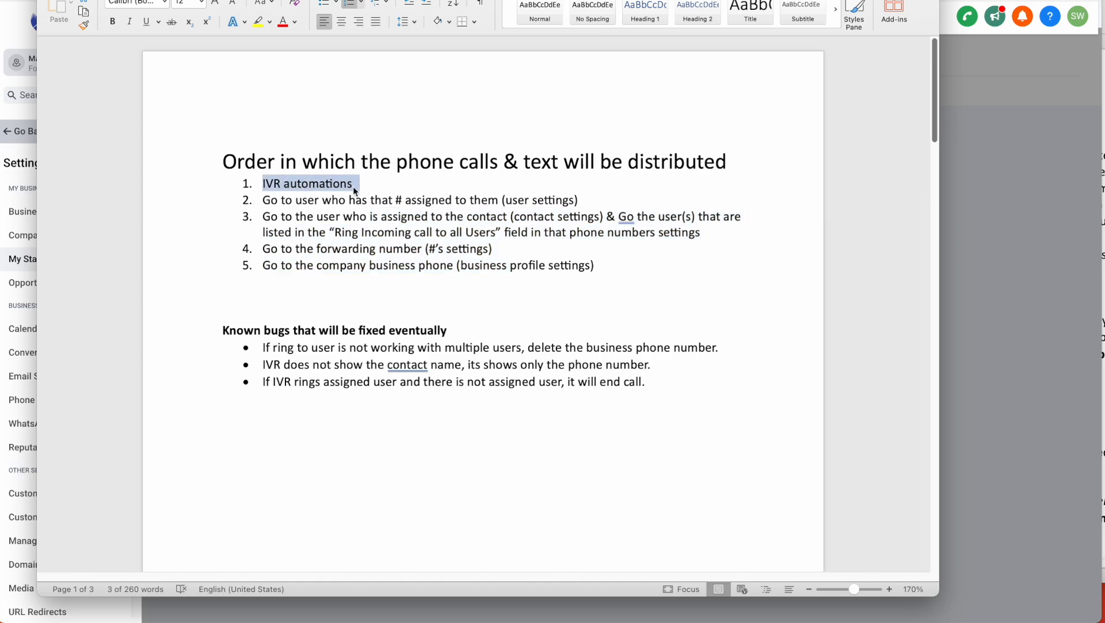
left_click(262, 185)
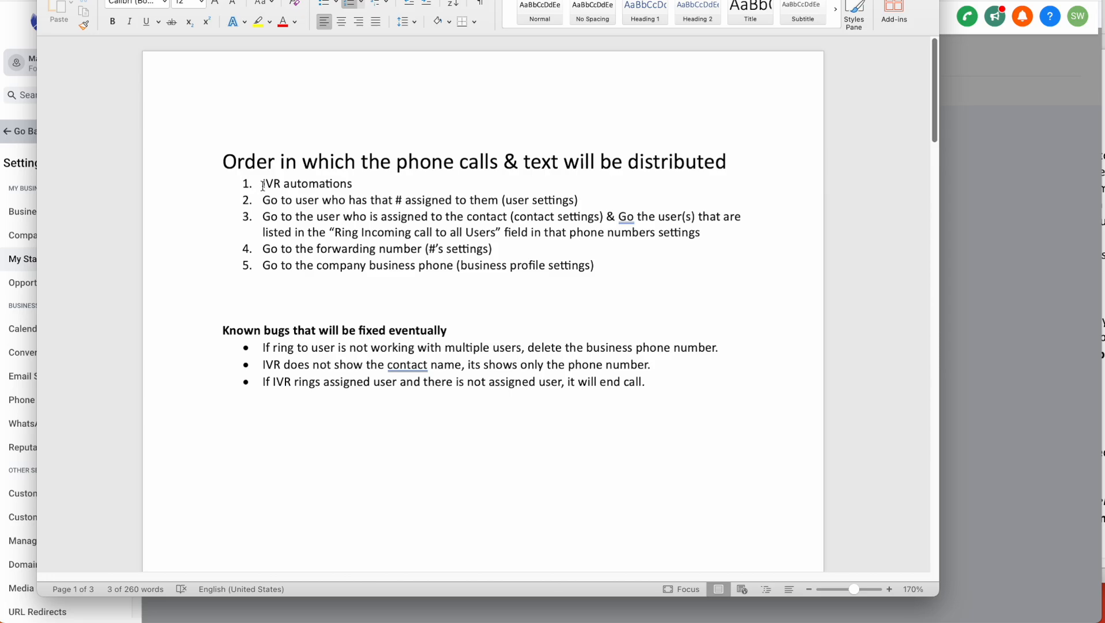
left_click_drag(262, 185, 340, 184)
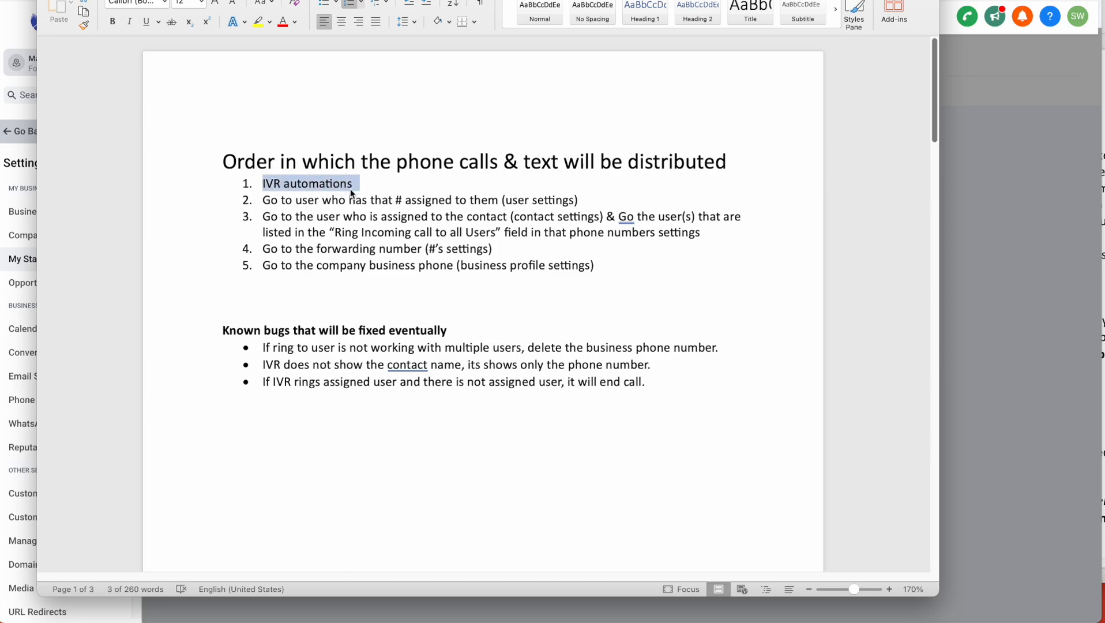
left_click_drag(263, 201, 586, 201)
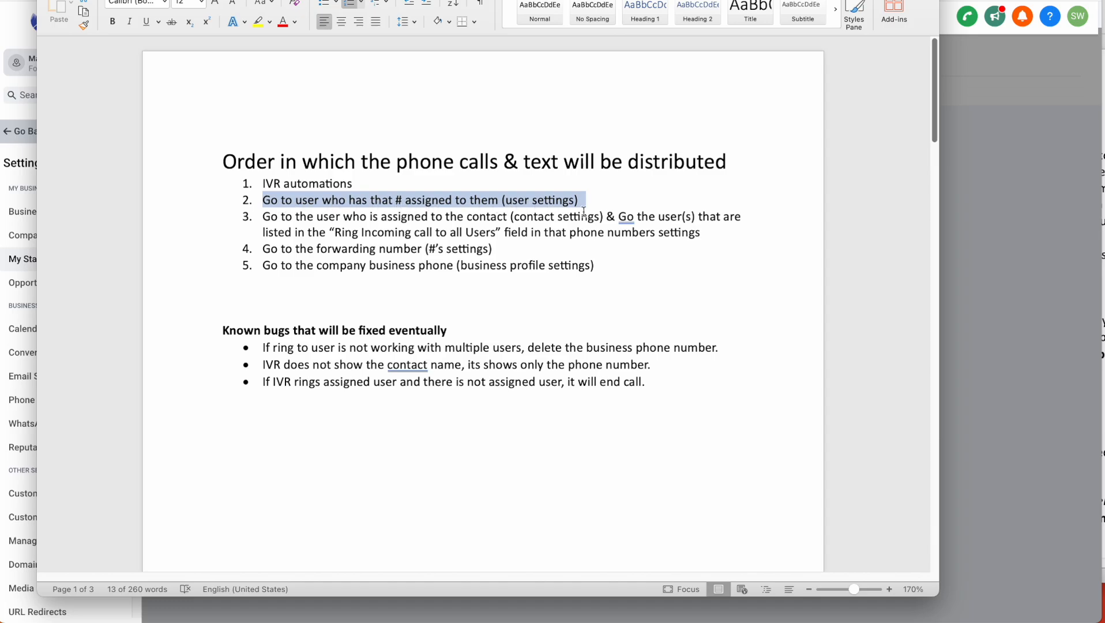
left_click(977, 251)
- Expand Call & Voicemail Settings and try Example Number as the Inbound Twilio Number
left_click(443, 374)
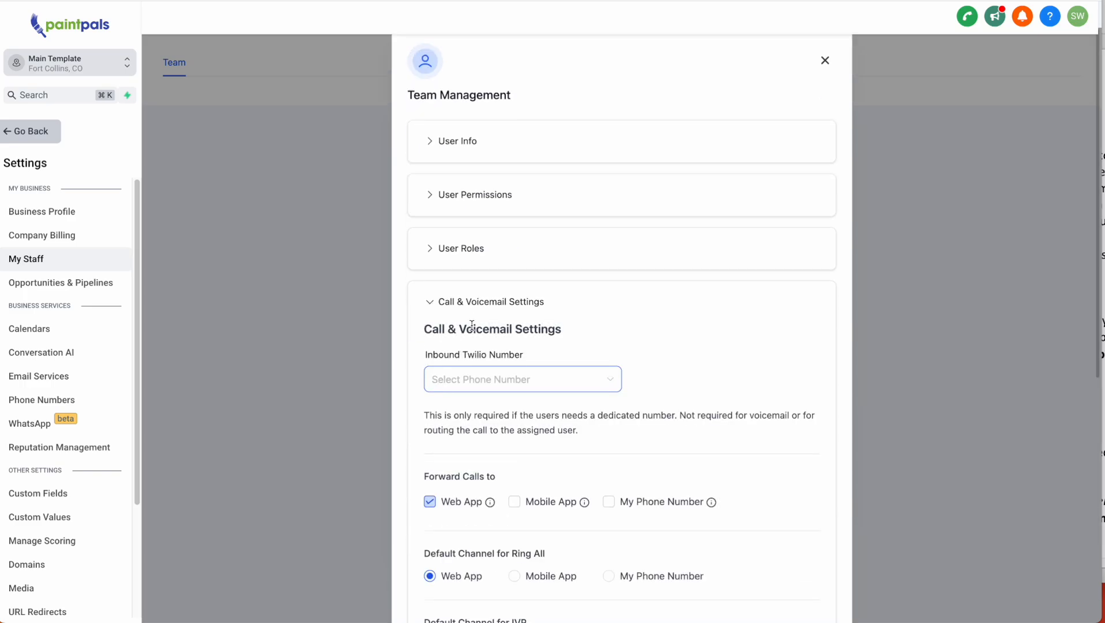
scroll(443, 381, "down", 3)
left_click(482, 284)
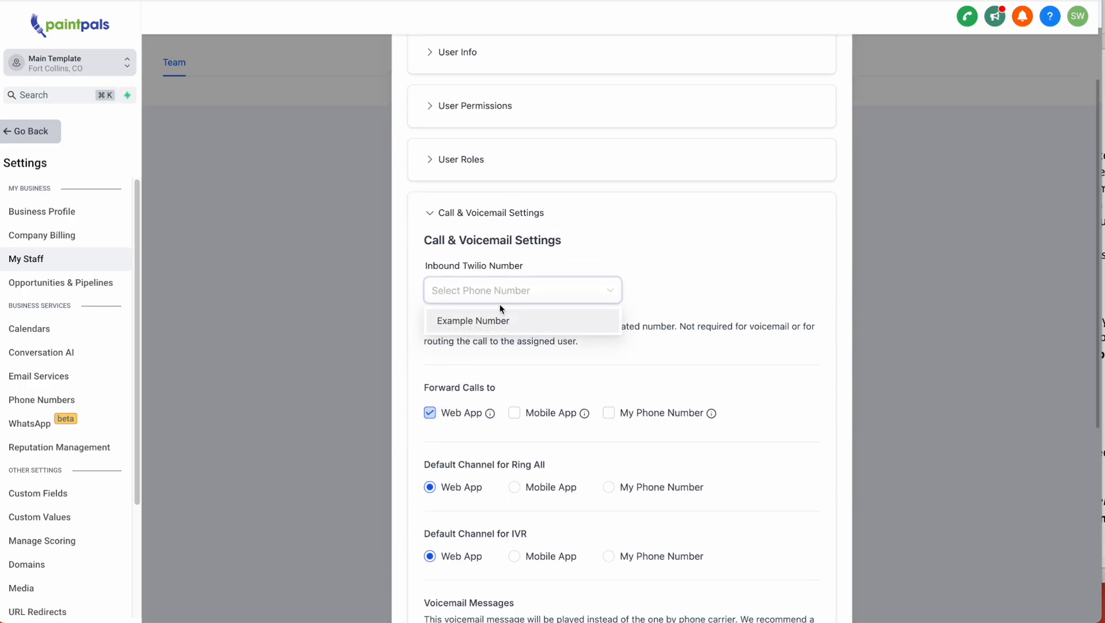
scroll(501, 378, "down", 1)
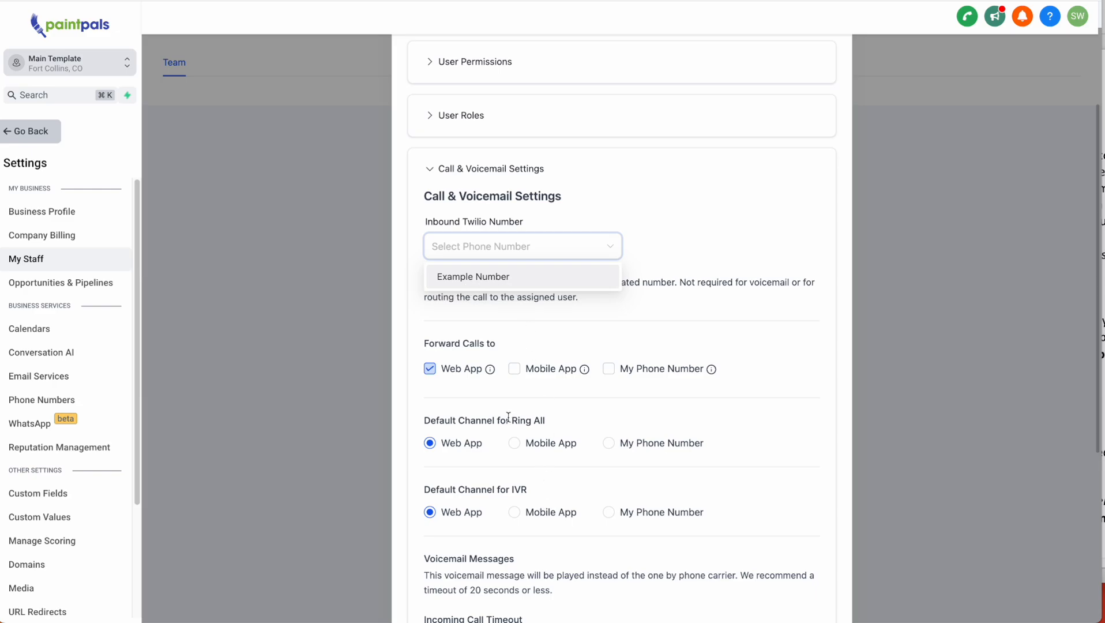
left_click(495, 282)
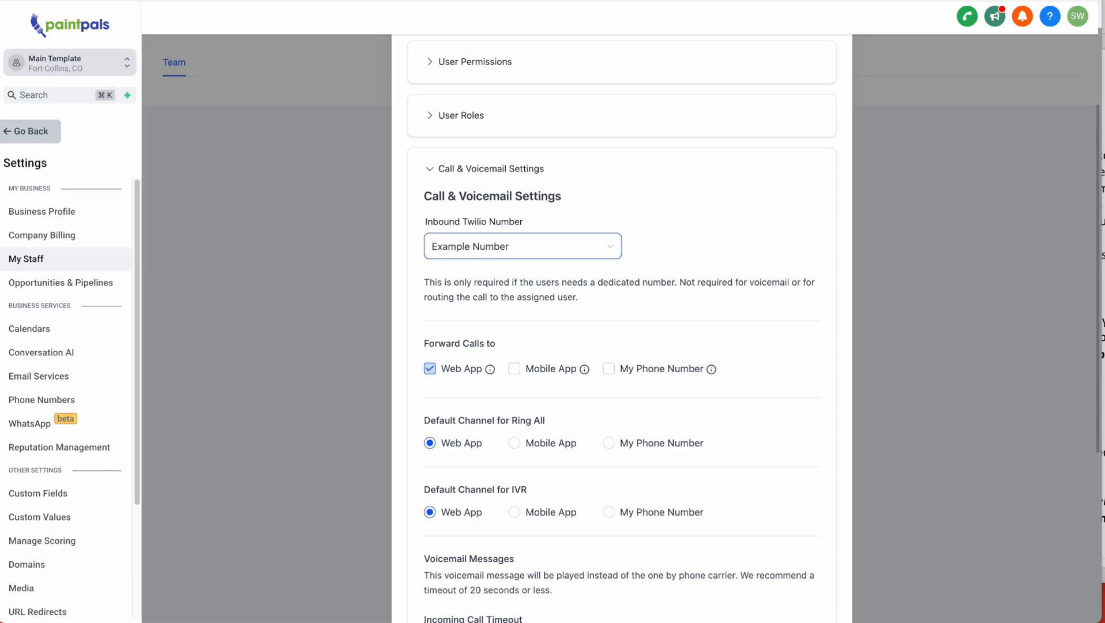
- Highlight routing steps 1 and 2 in Word, then collapse and re-expand Call & Voicemail Settings
left_click(568, 620)
left_click_drag(284, 184, 353, 184)
left_click_drag(262, 199, 592, 203)
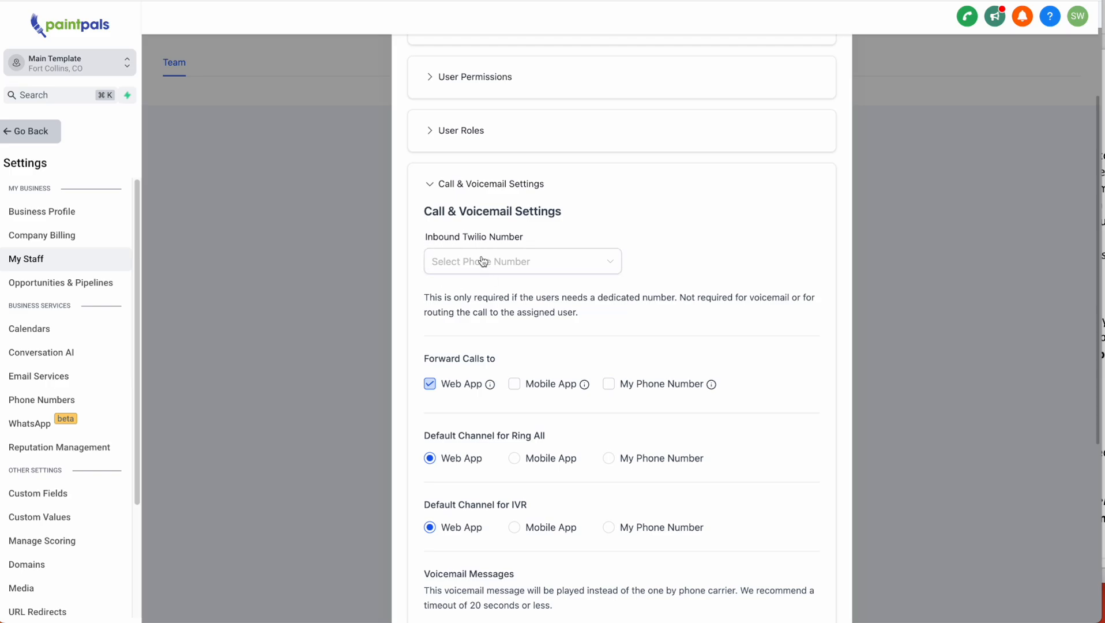
left_click(441, 185)
left_click(456, 374)
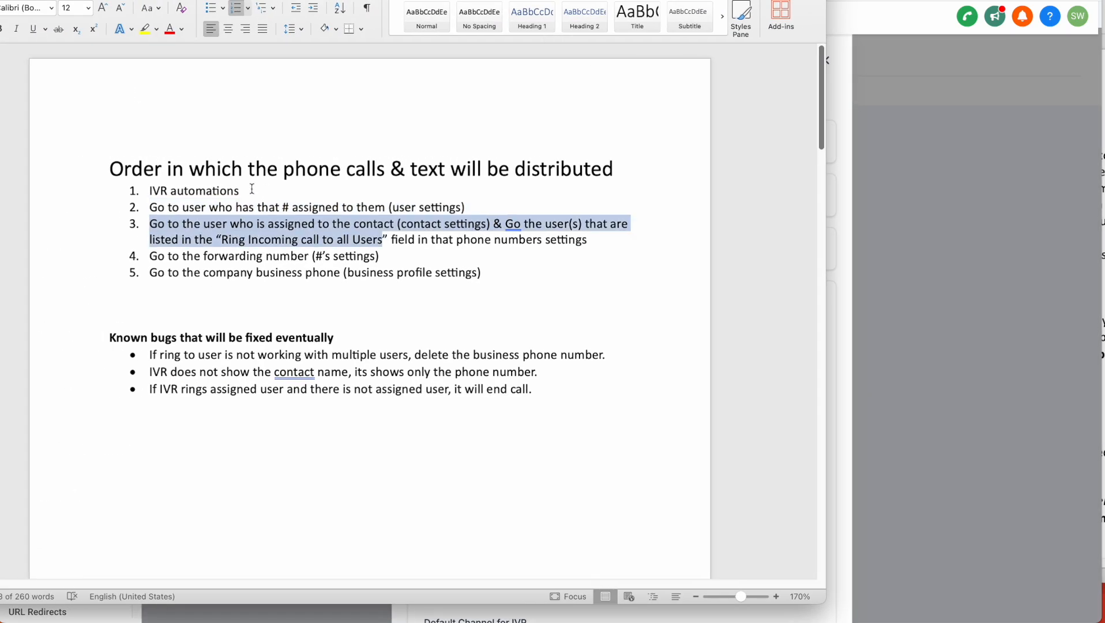
- Highlight 'IVR automations' in the notes and create a new workflow from scratch
left_click_drag(254, 190, 148, 190)
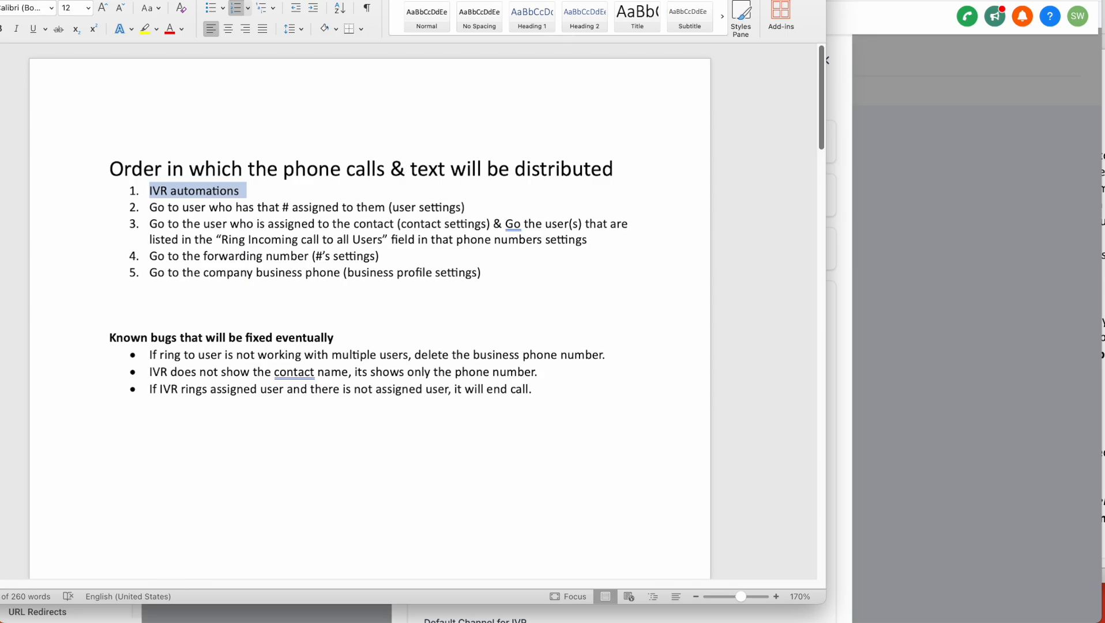
left_click_drag(663, 2, 497, 0)
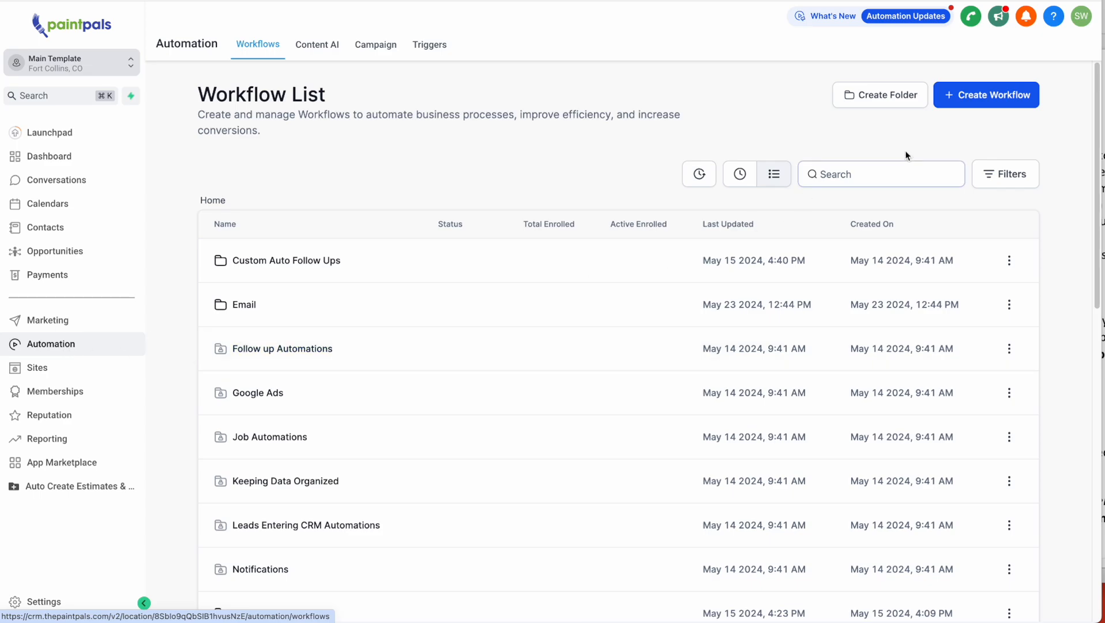
left_click(964, 104)
left_click(946, 151)
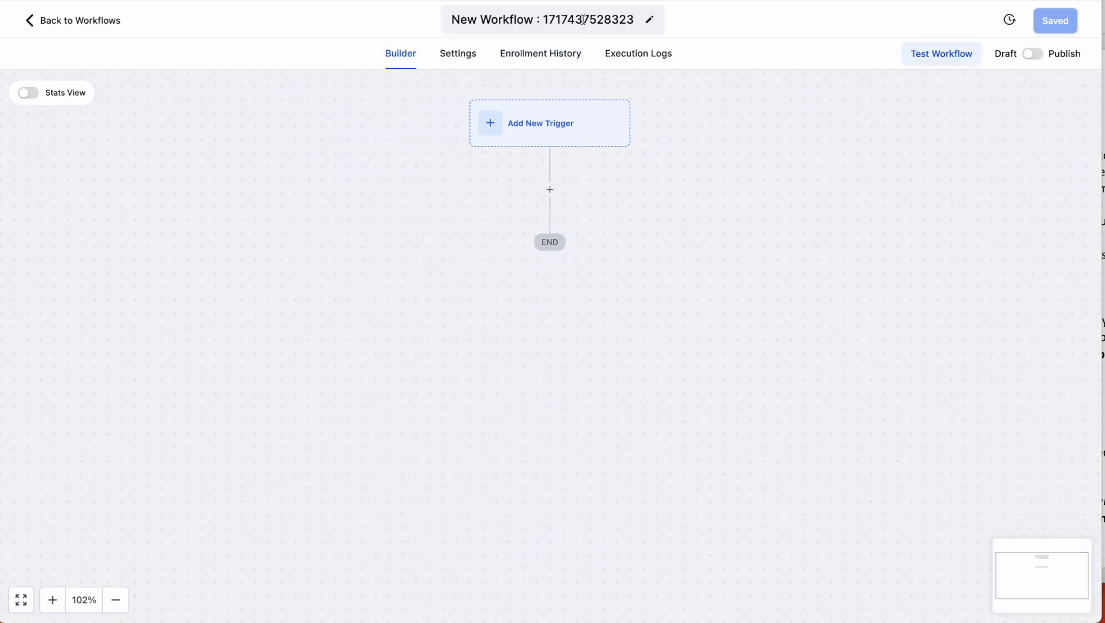
- Rename the new workflow to 'Sequential Calling'
left_click(583, 19)
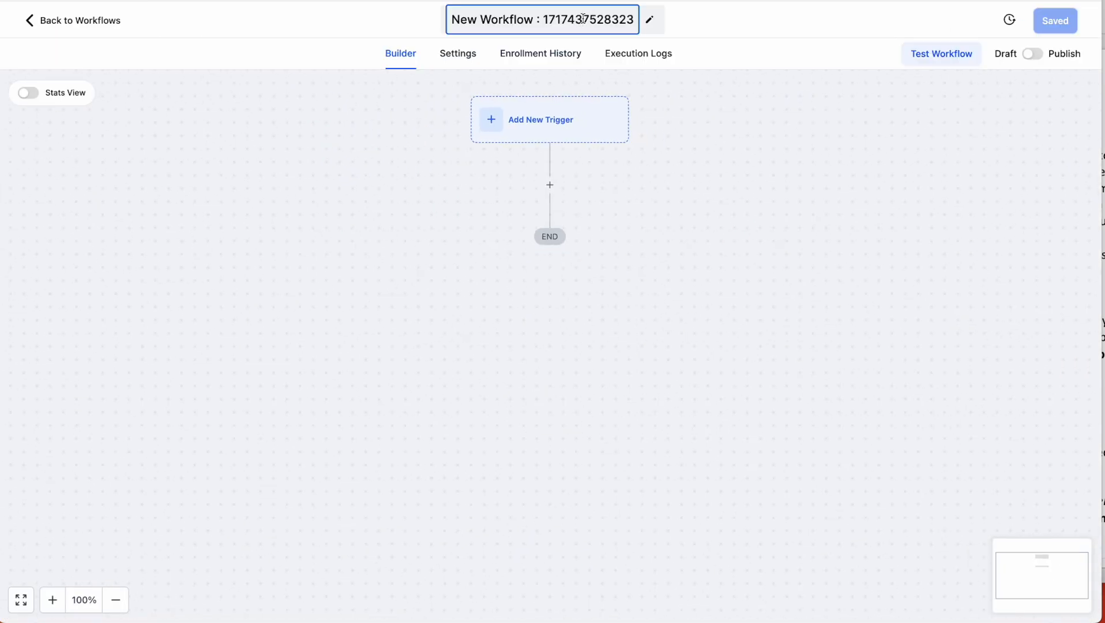
key("ctrl+a")
type("Sequential Calling")
key("Return")
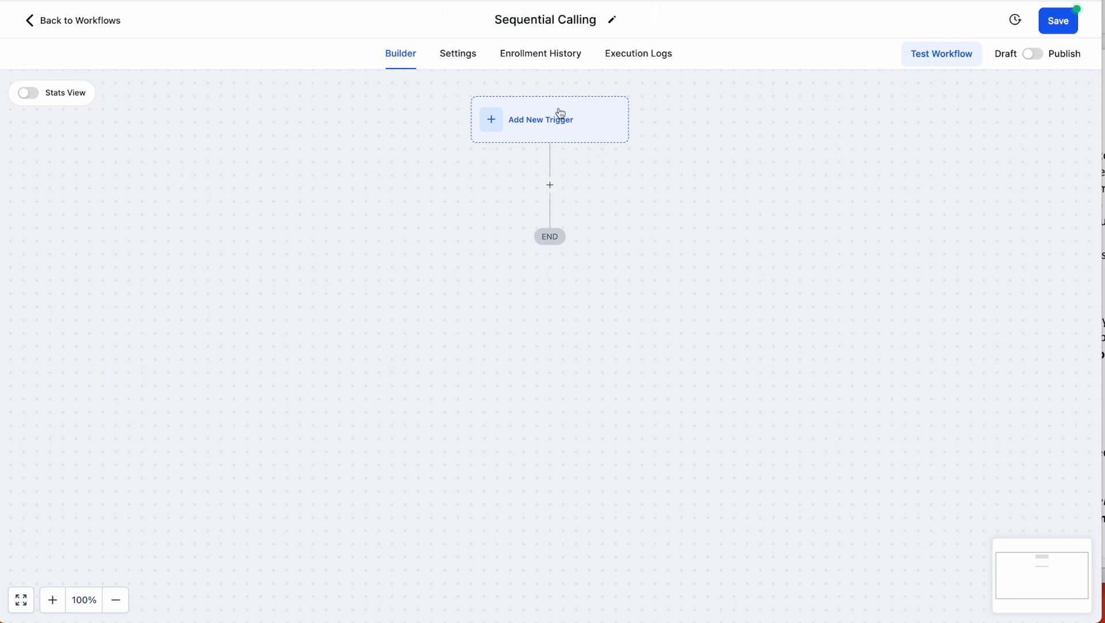
- Add a Start IVR Trigger filtered by In Phone Number to the company's number
left_click(554, 128)
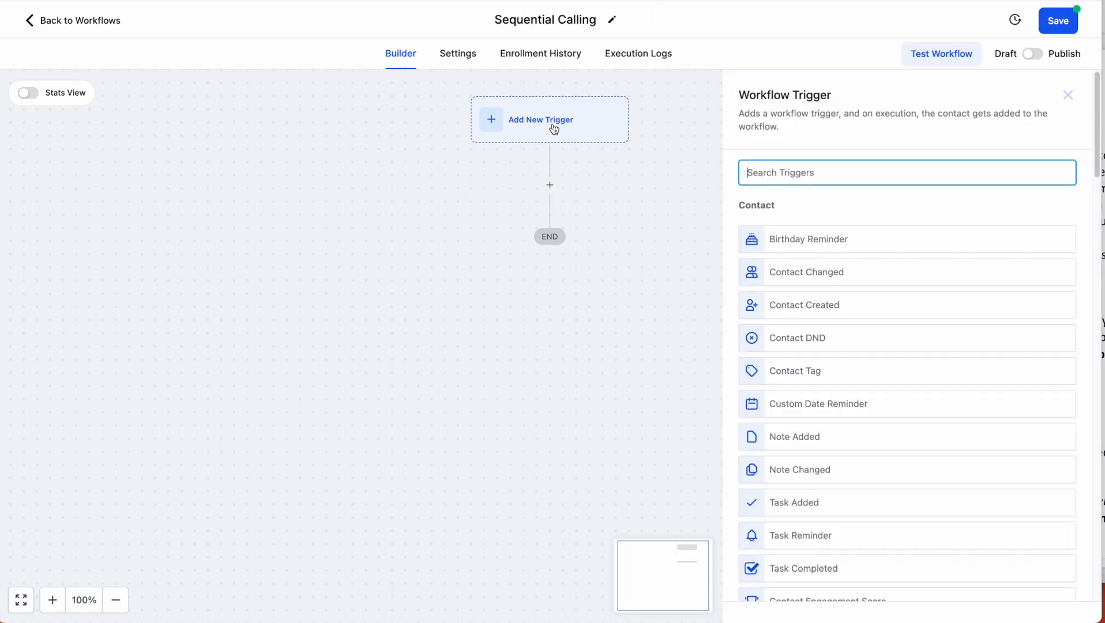
type("ivr")
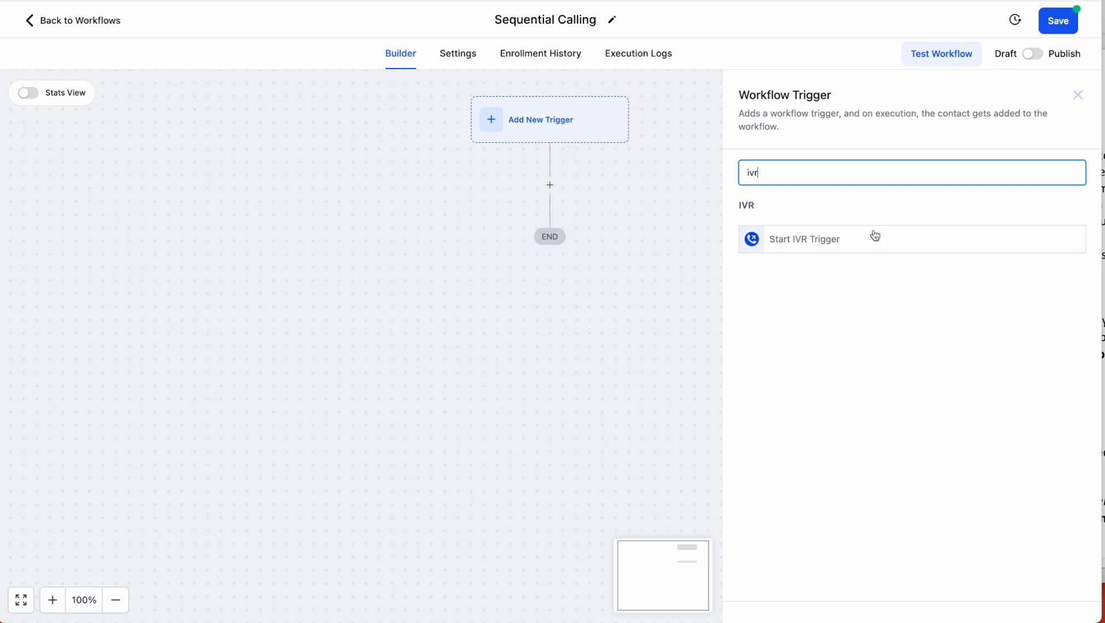
left_click(821, 239)
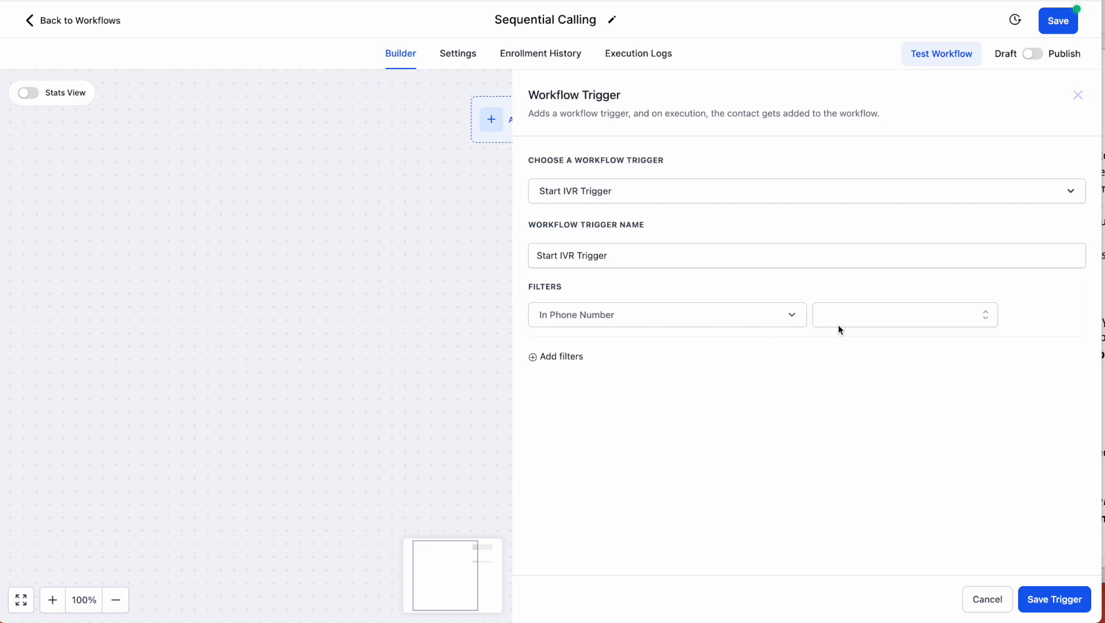
left_click(917, 317)
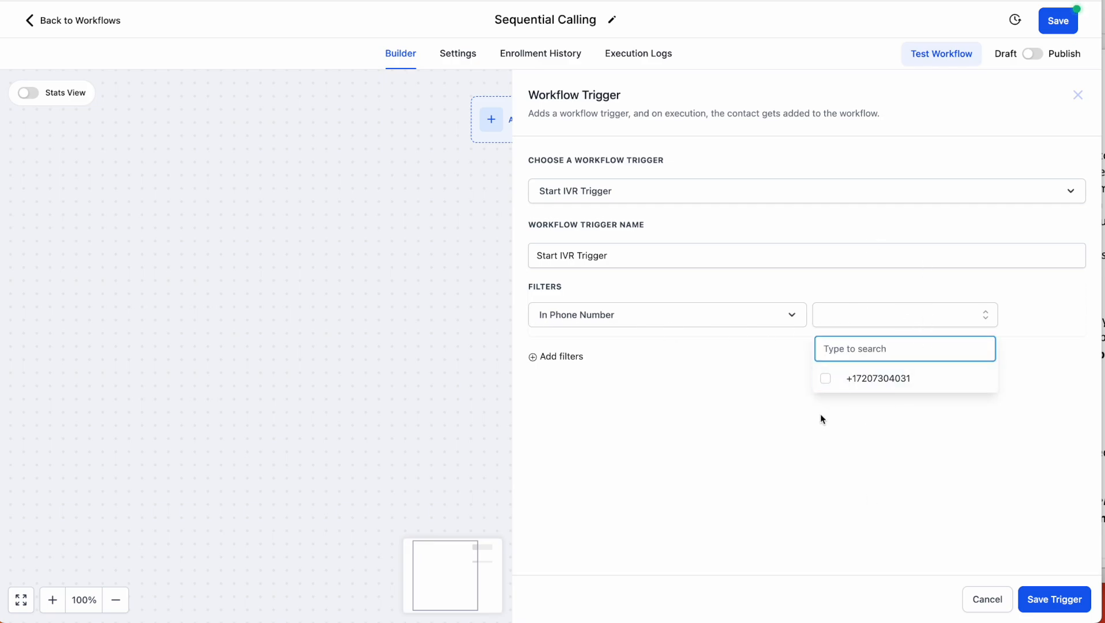
left_click(826, 378)
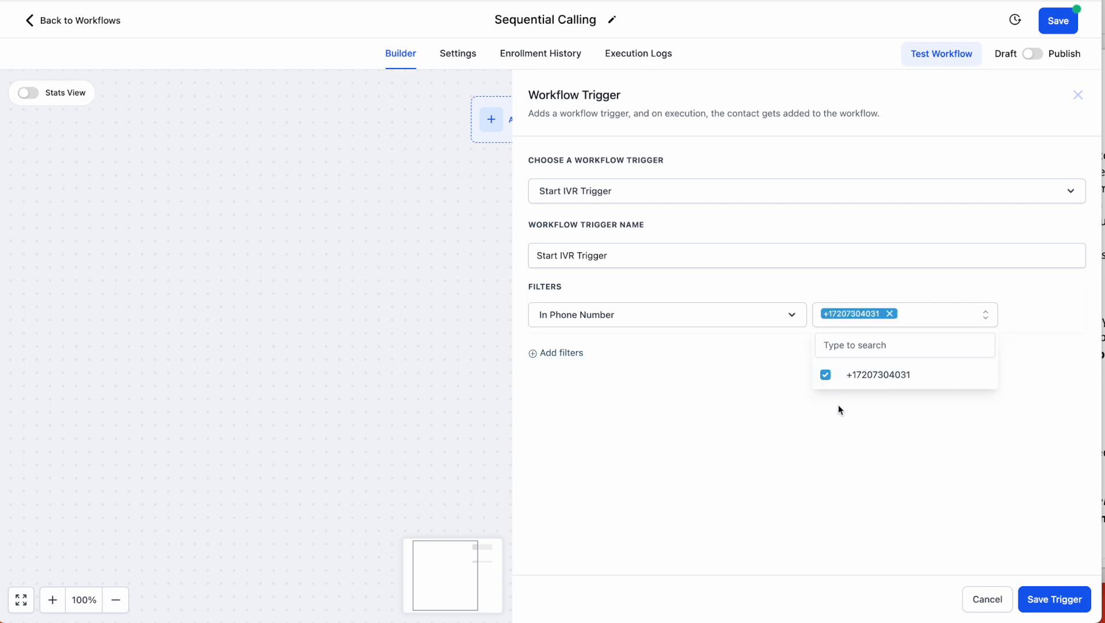
left_click(1006, 519)
- Remove the extra empty filter row and save the trigger
left_click(562, 355)
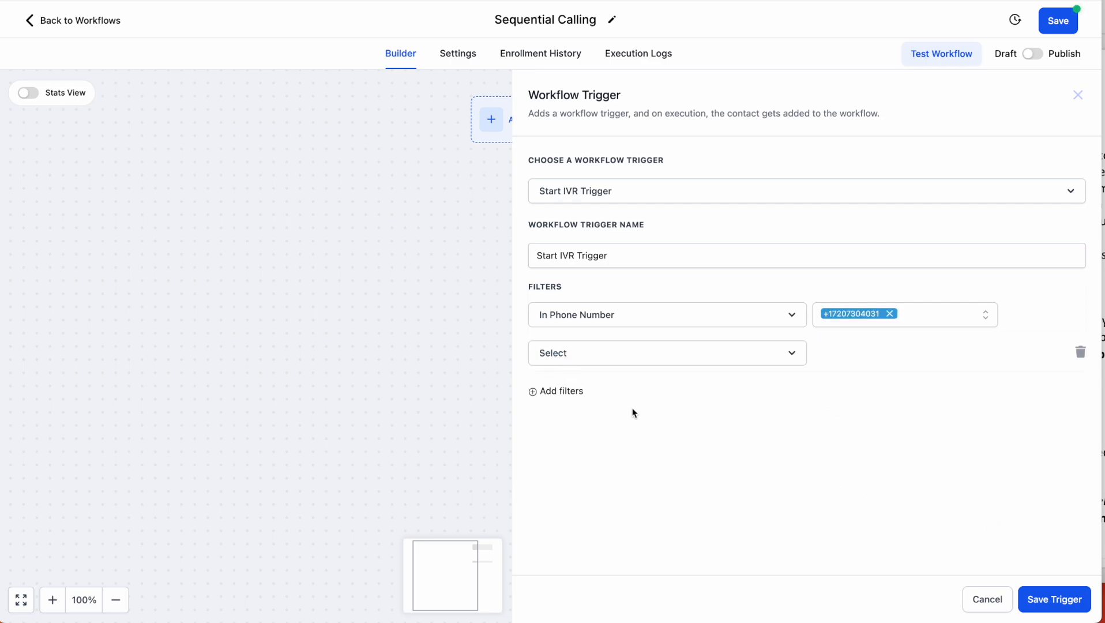
left_click(627, 350)
left_click(1007, 466)
left_click(1080, 352)
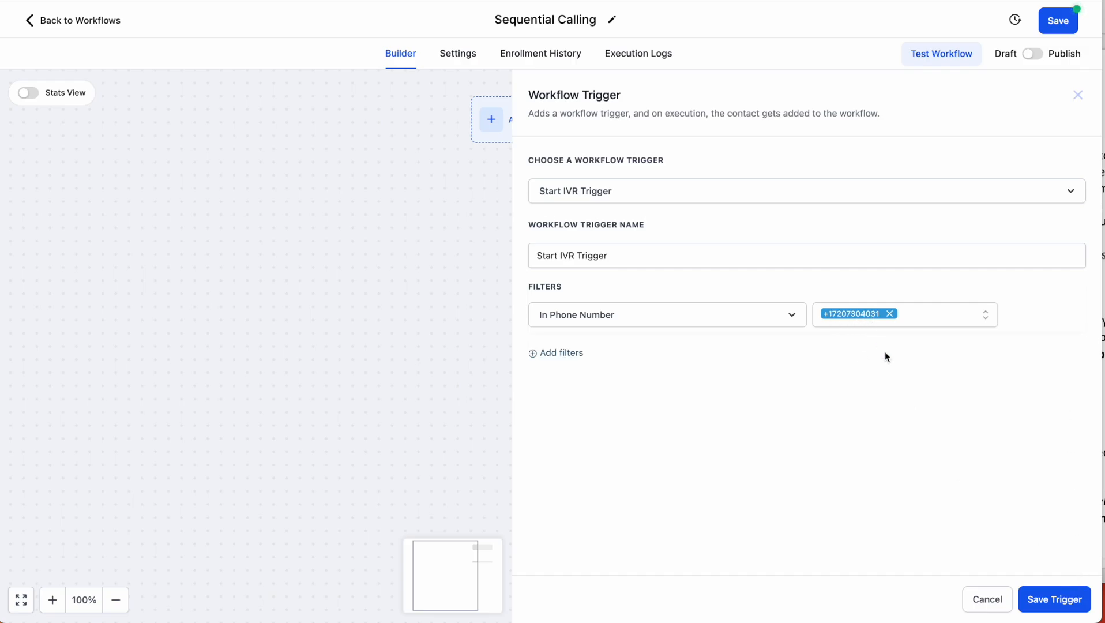
left_click(1054, 599)
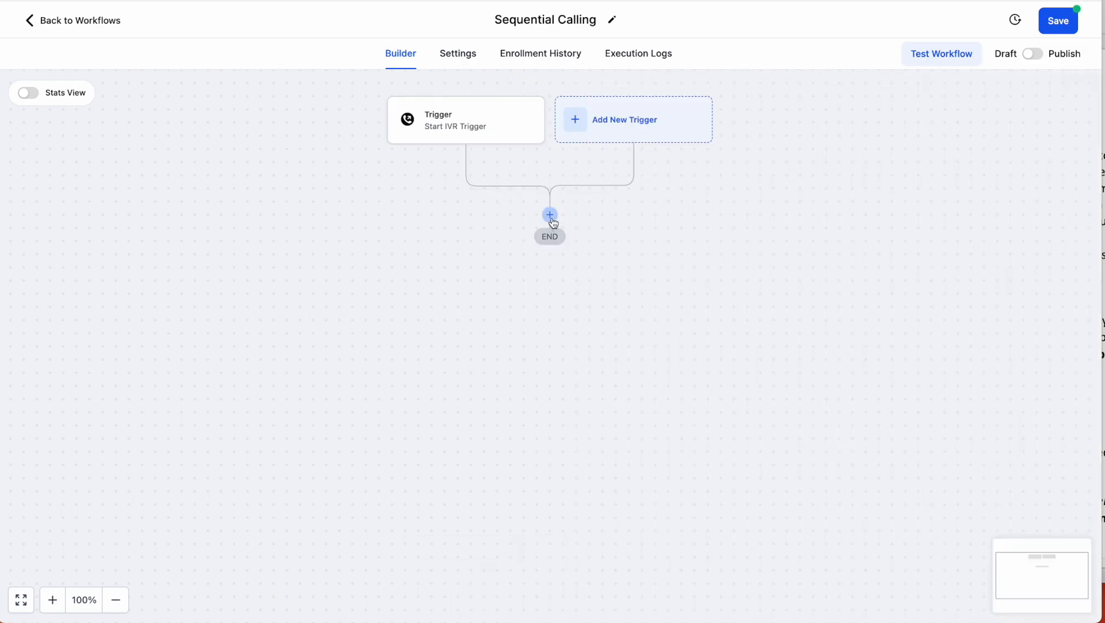
- Add a Connect To Call action after the IVR trigger
left_click(549, 215)
type("ivr")
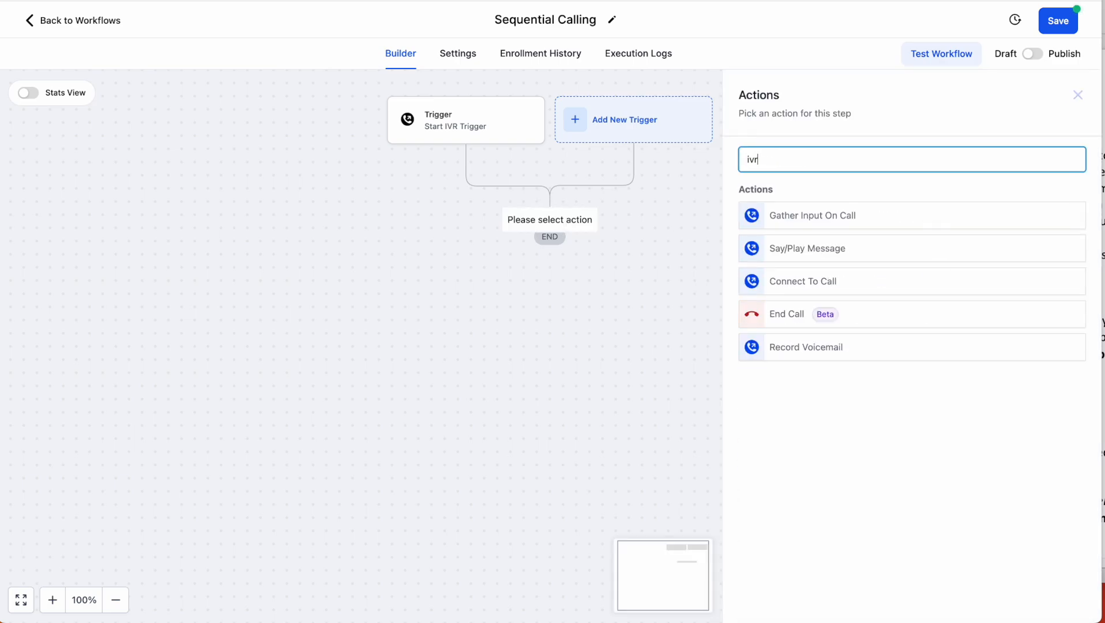
left_click(868, 279)
- Select three staff users to ring, then remove two so only one remains
left_click(812, 312)
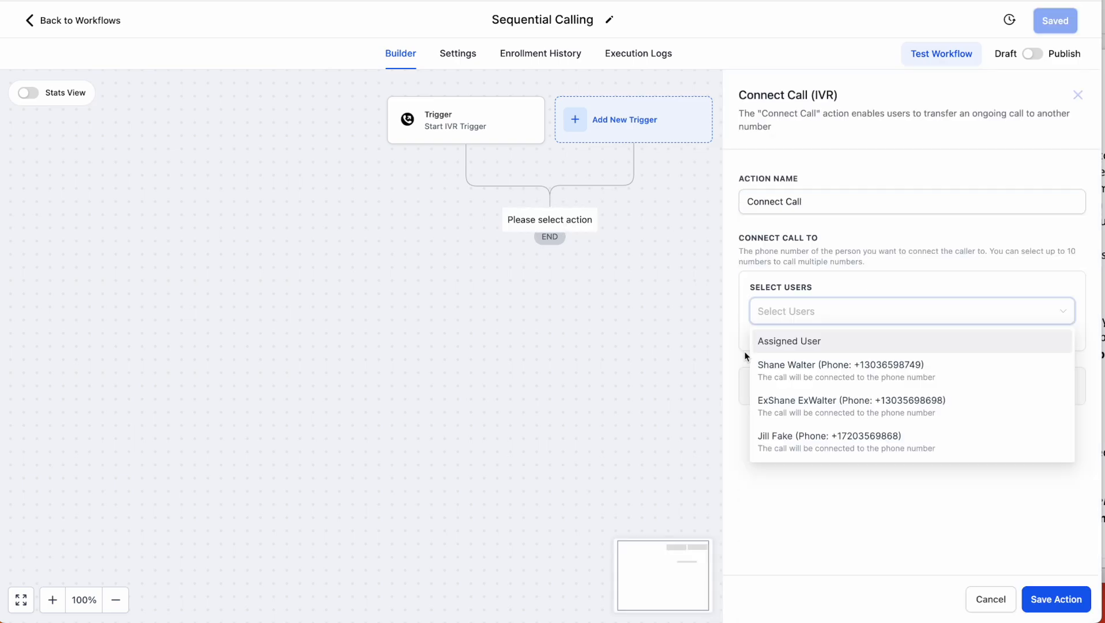
left_click(815, 444)
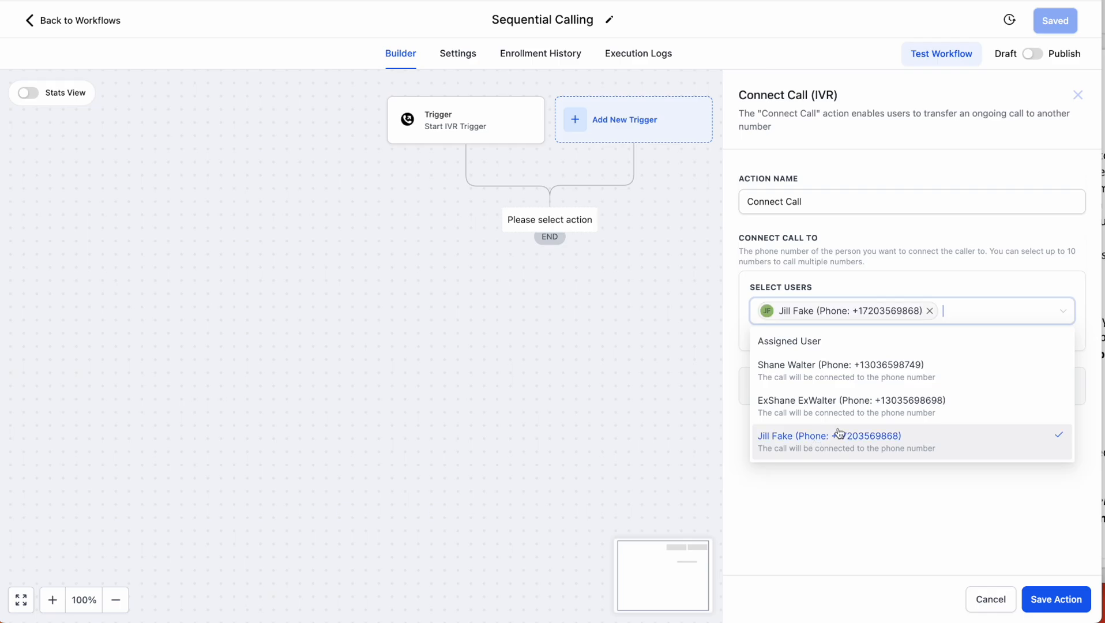
left_click(839, 415)
left_click(839, 391)
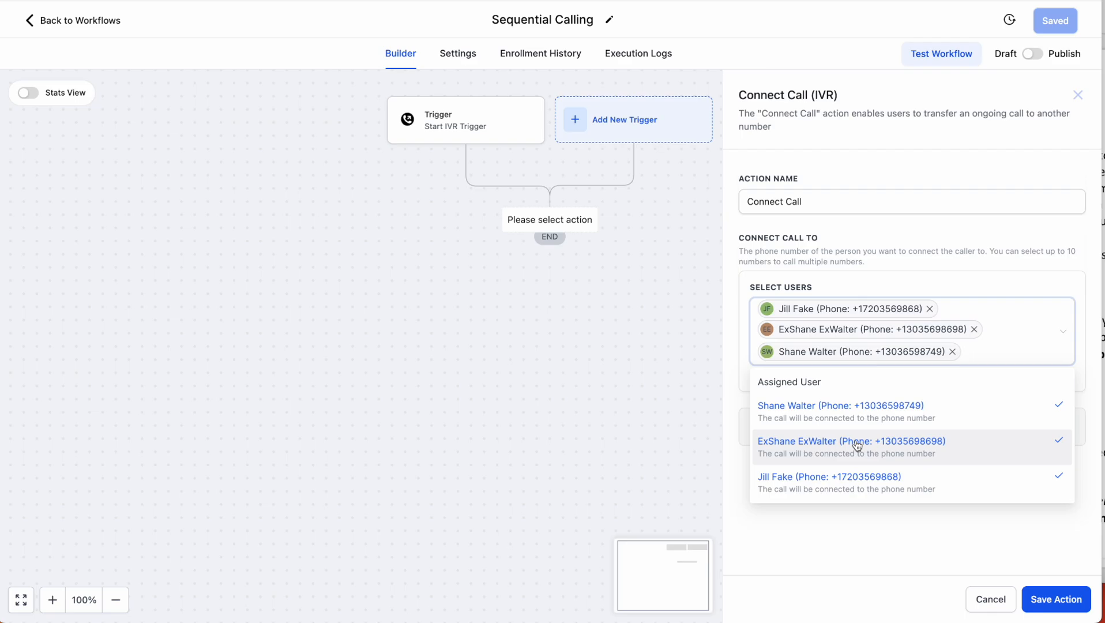
left_click(952, 352)
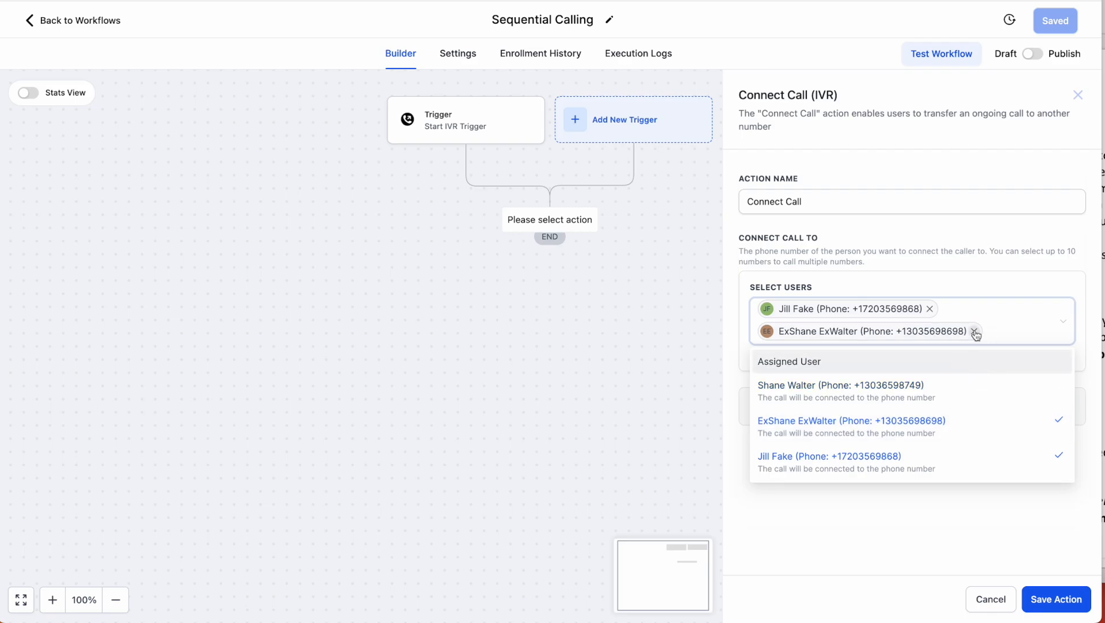
left_click(974, 331)
left_click(889, 526)
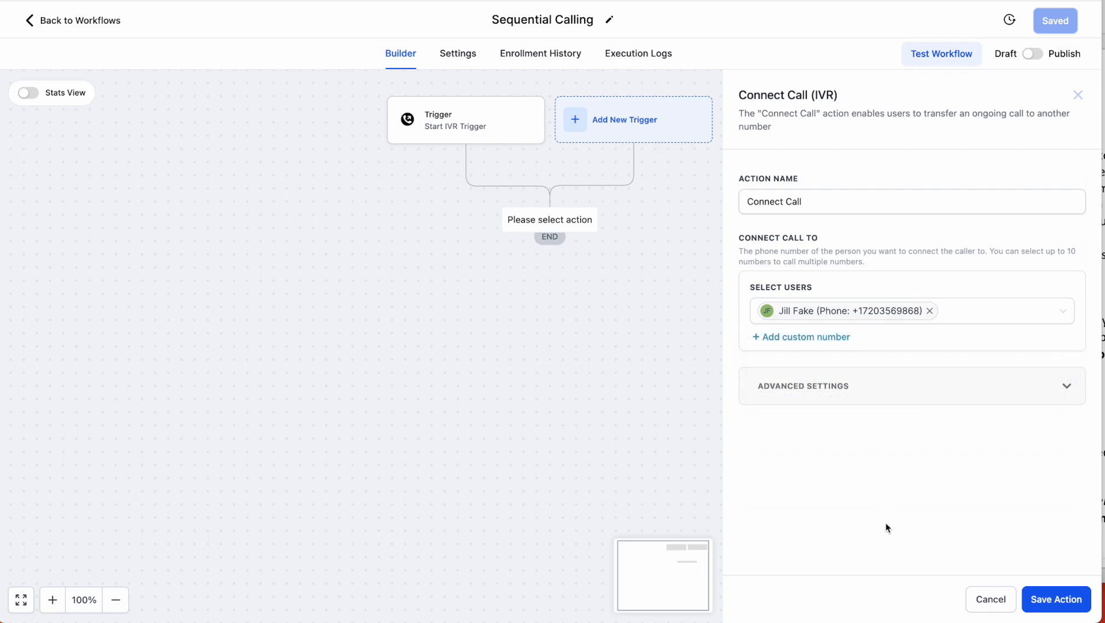
- Turn on call recording, change the timeout from 30 to 18 seconds, save, and add a step below
left_click(838, 391)
scroll(869, 519, "down", 3)
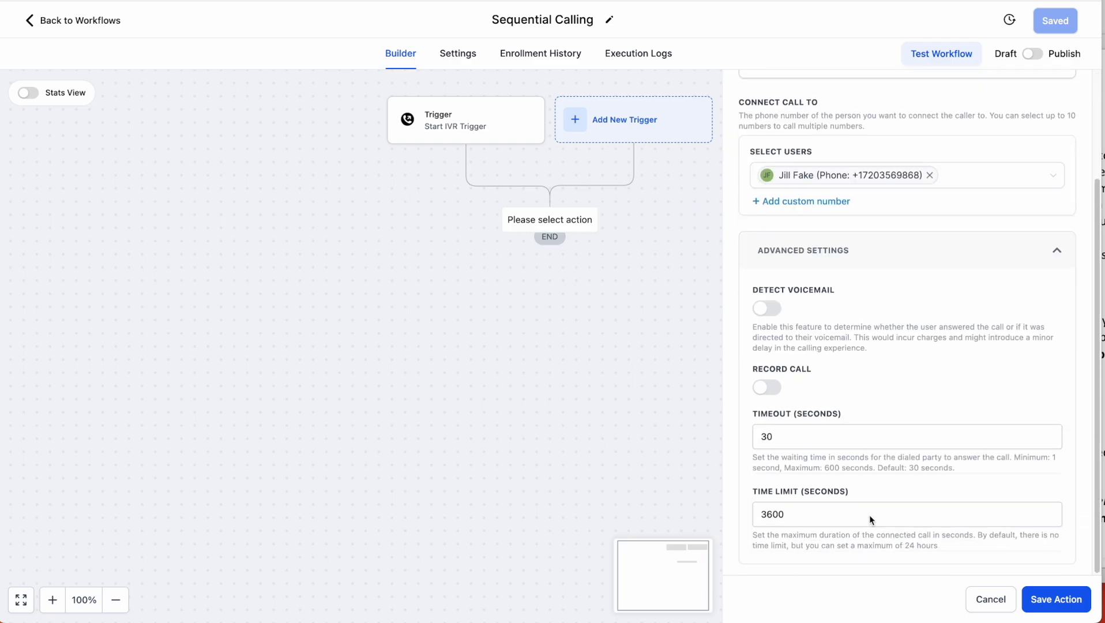
left_click(766, 385)
left_click_drag(814, 434, 748, 435)
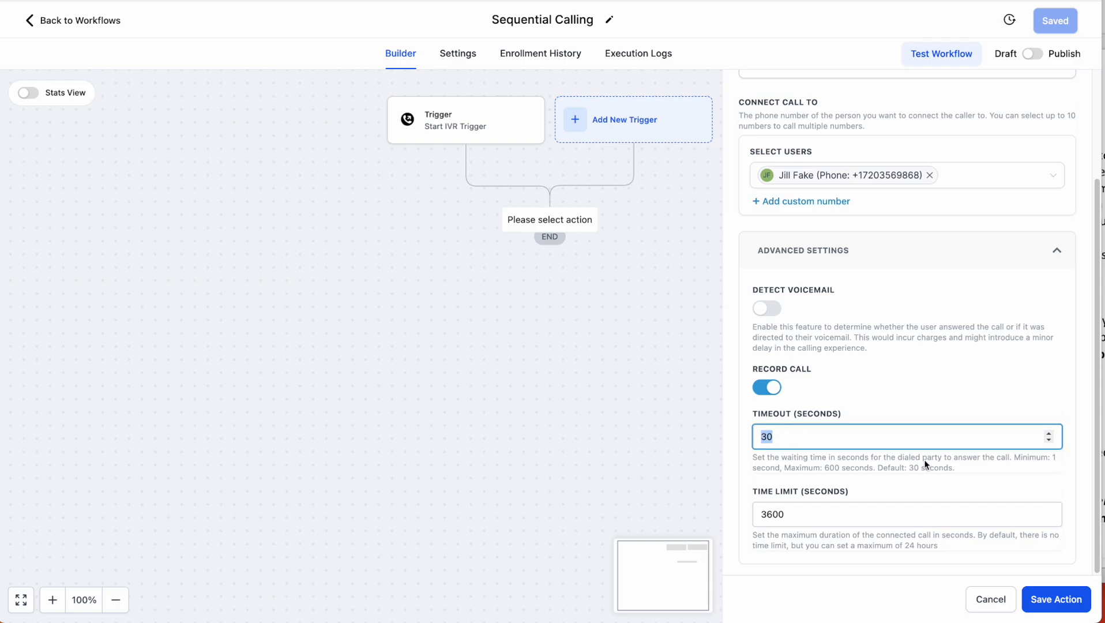
type("18")
left_click(1053, 600)
left_click(549, 295)
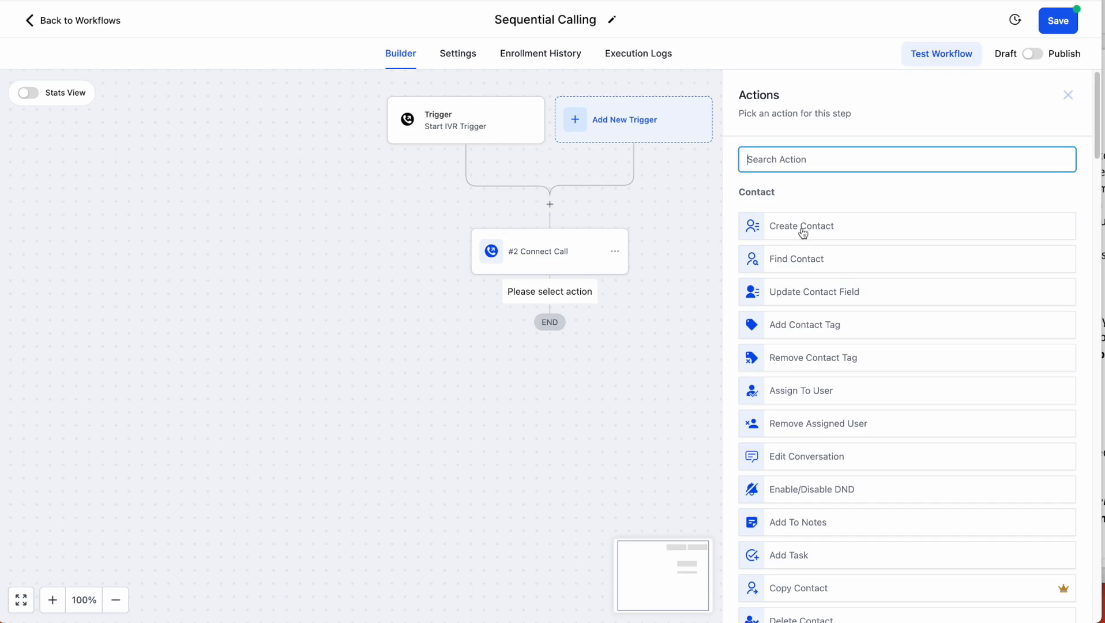
- Copy the Connect Call step and paste the copy beneath it as step #3
left_click(1068, 95)
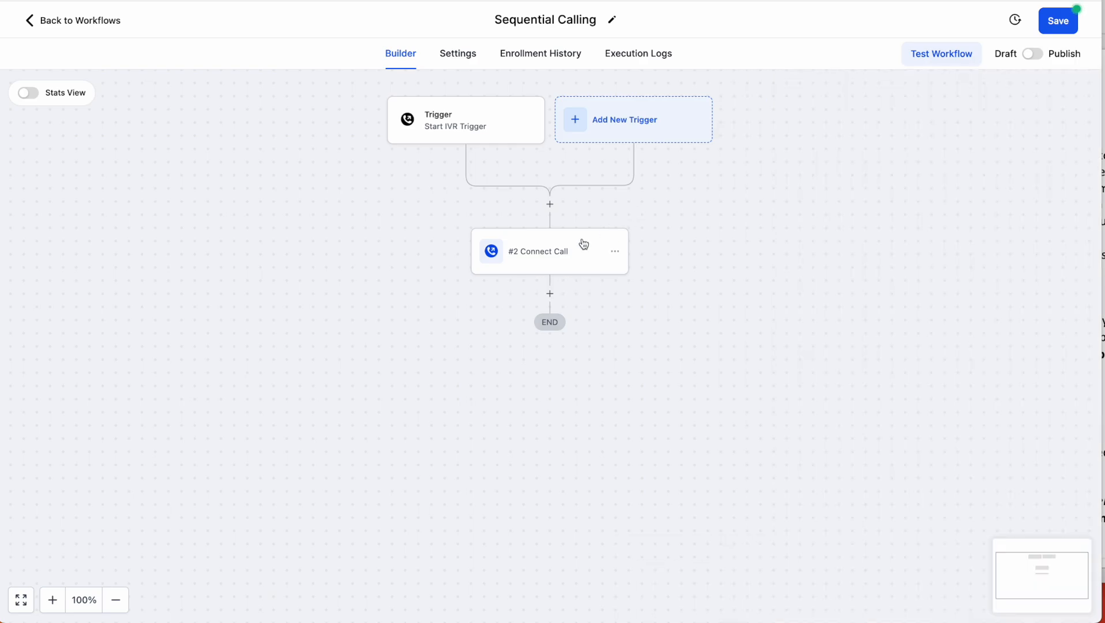
left_click(615, 251)
mouse_move(657, 304)
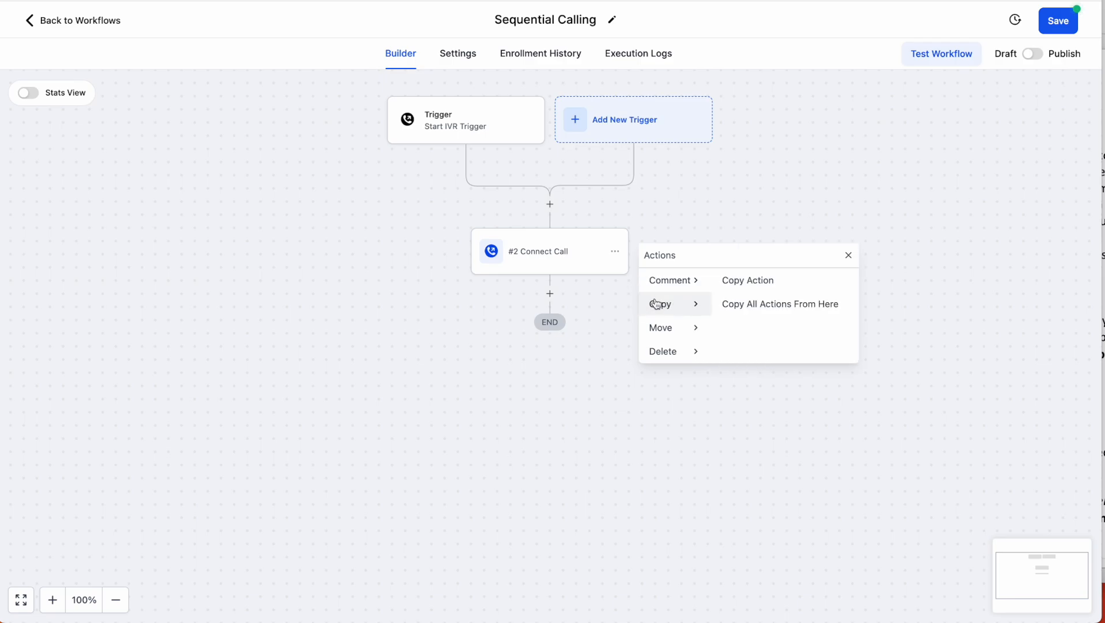
left_click(767, 281)
left_click(553, 295)
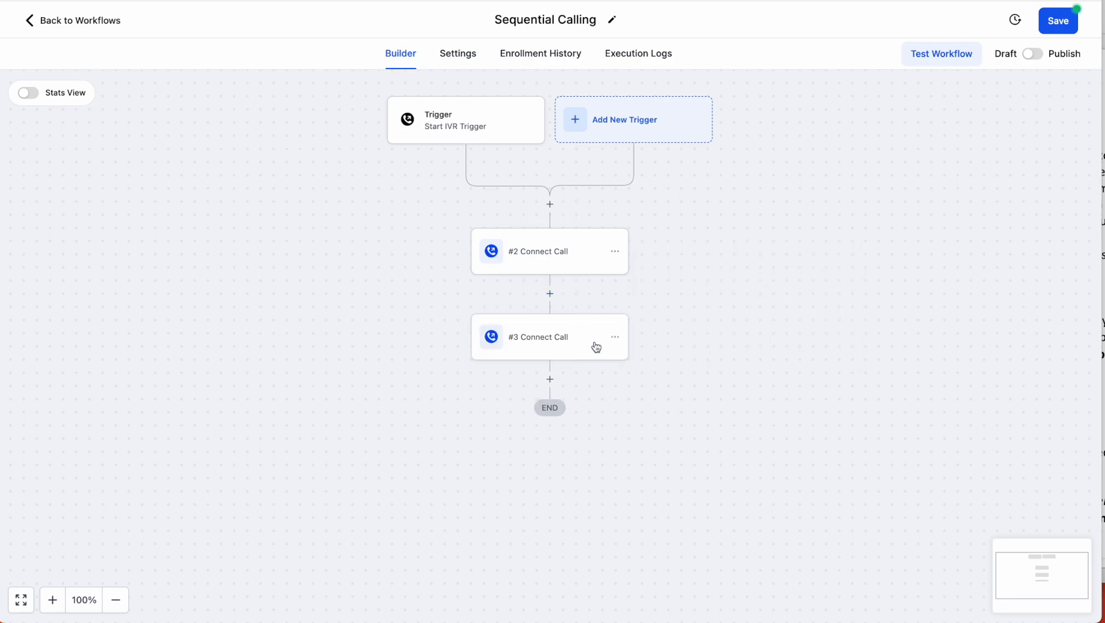
- In step #3, replace the original user with the other team member and save
left_click(556, 341)
left_click(962, 311)
left_click(930, 311)
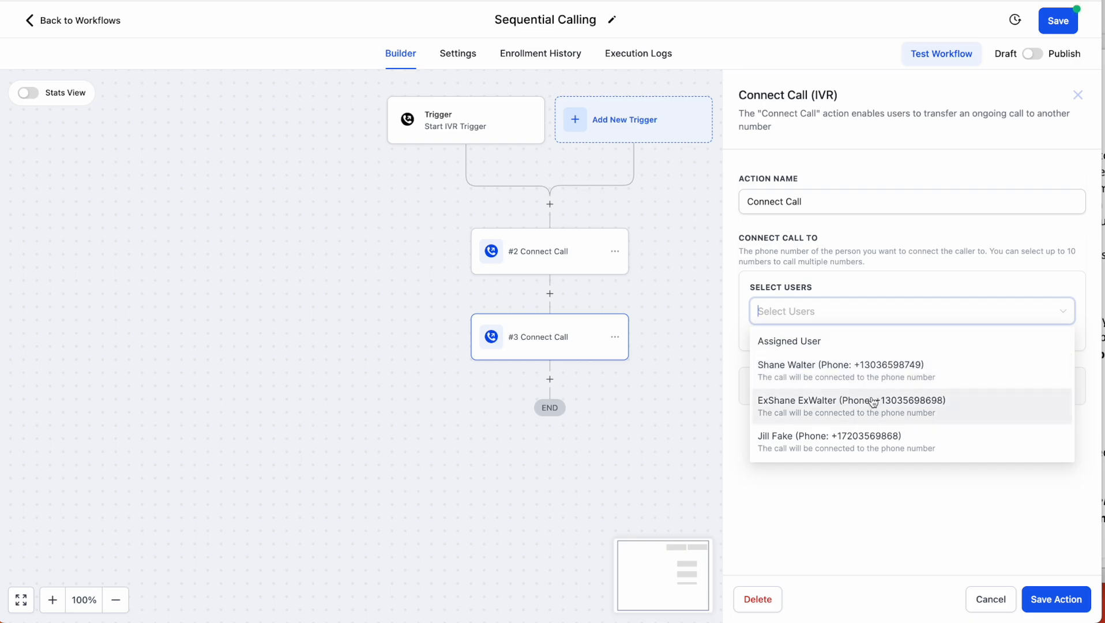
left_click(1011, 375)
left_click(1014, 558)
left_click(1057, 600)
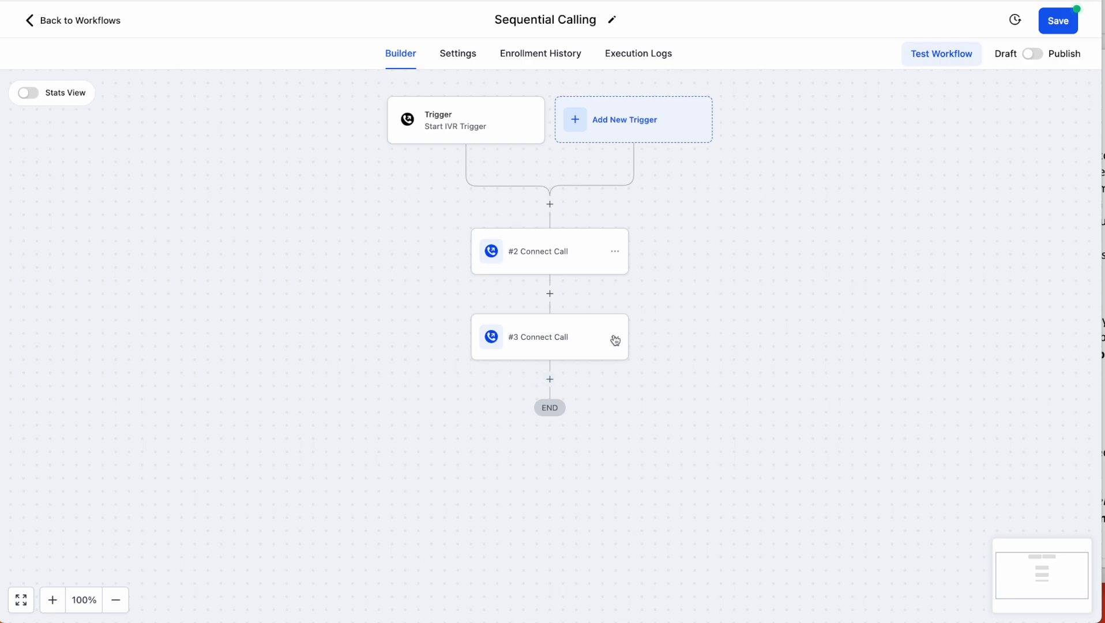
- Copy step #3 and paste it below as step #4, checking #3's advanced settings
left_click(614, 337)
mouse_move(661, 388)
left_click(769, 367)
left_click(551, 380)
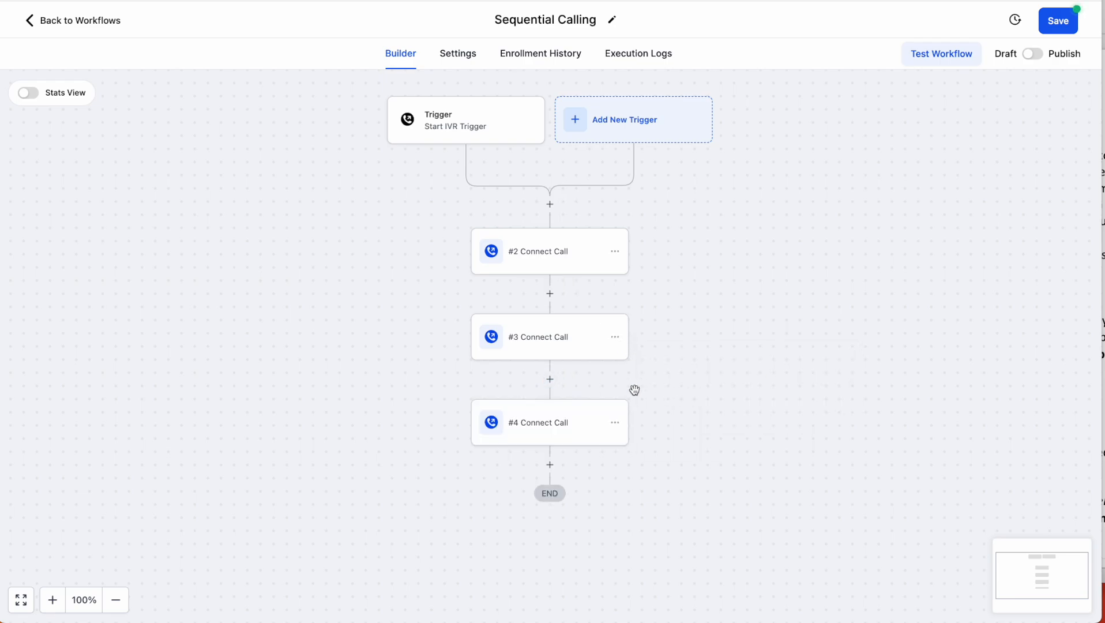
left_click(577, 342)
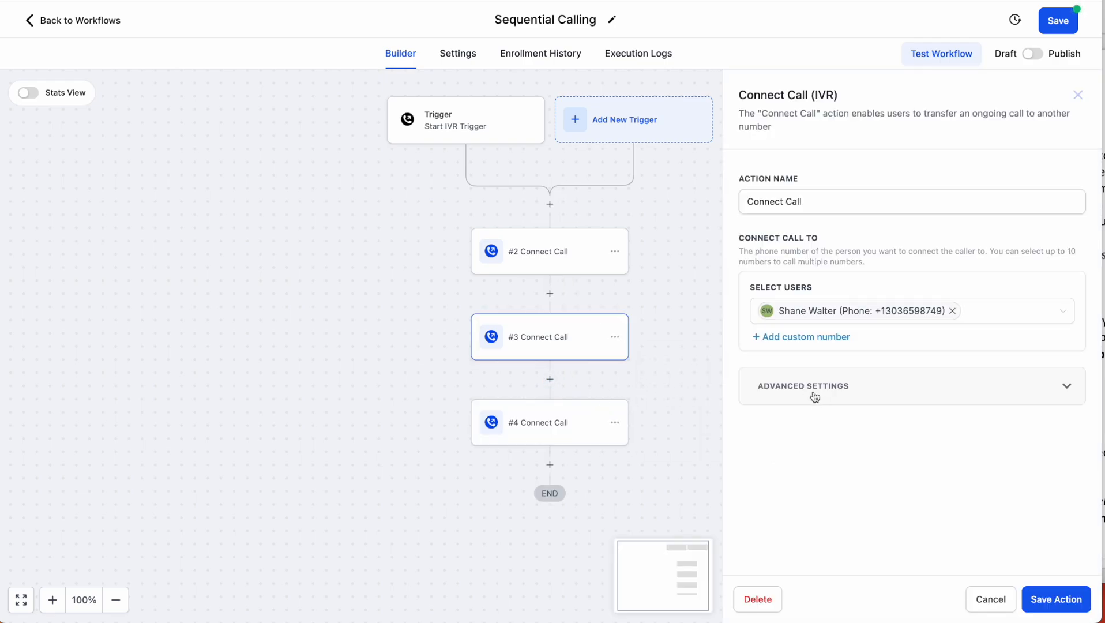
left_click(814, 396)
scroll(860, 531, "down", 3)
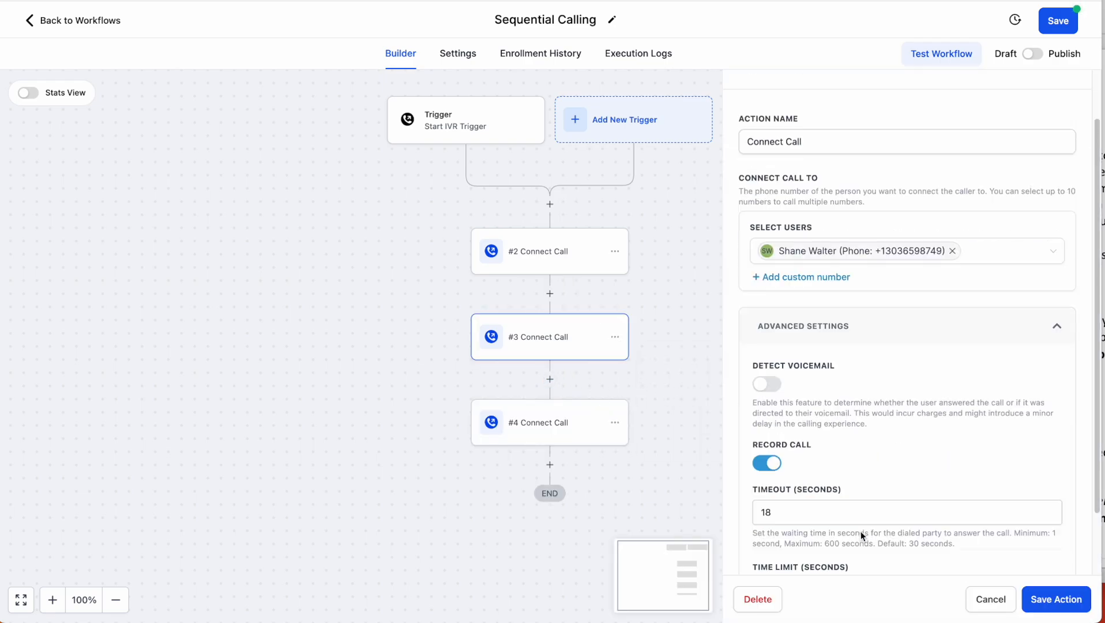
left_click(1071, 601)
- Change step #4's timeout from 18 to 600 seconds
left_click(572, 421)
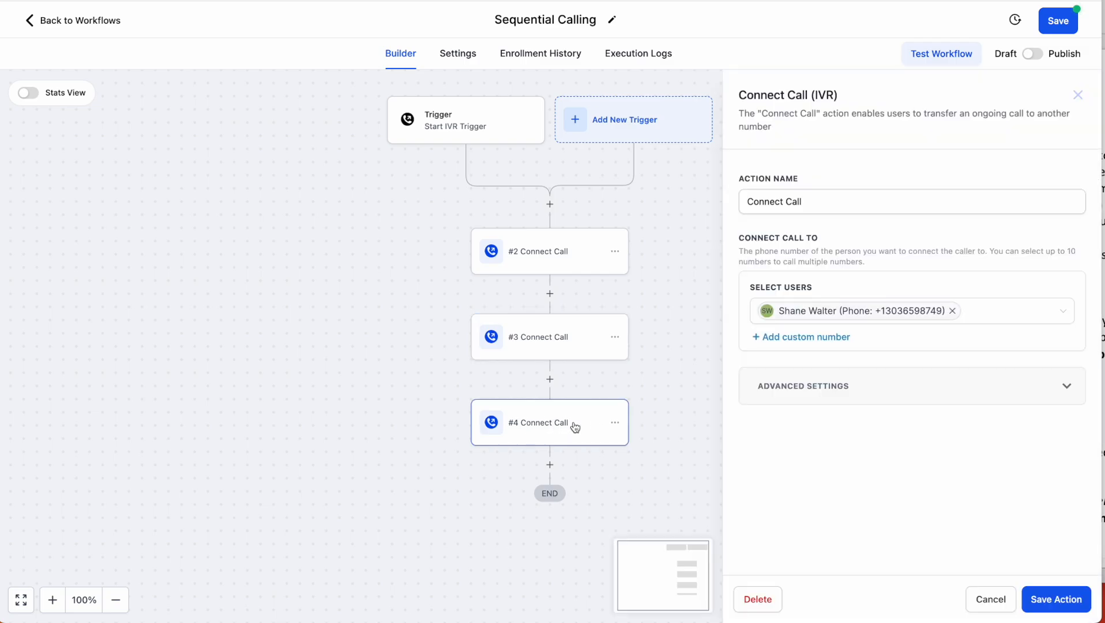
left_click(819, 386)
scroll(800, 514, "down", 3)
double_click(793, 431)
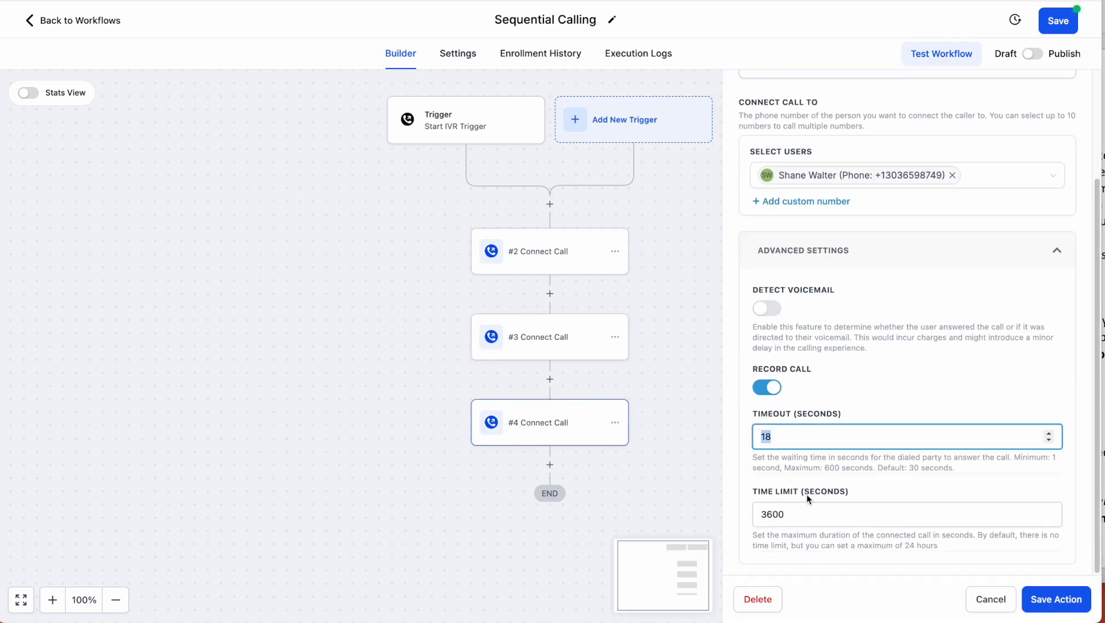
type("600")
left_click(864, 472)
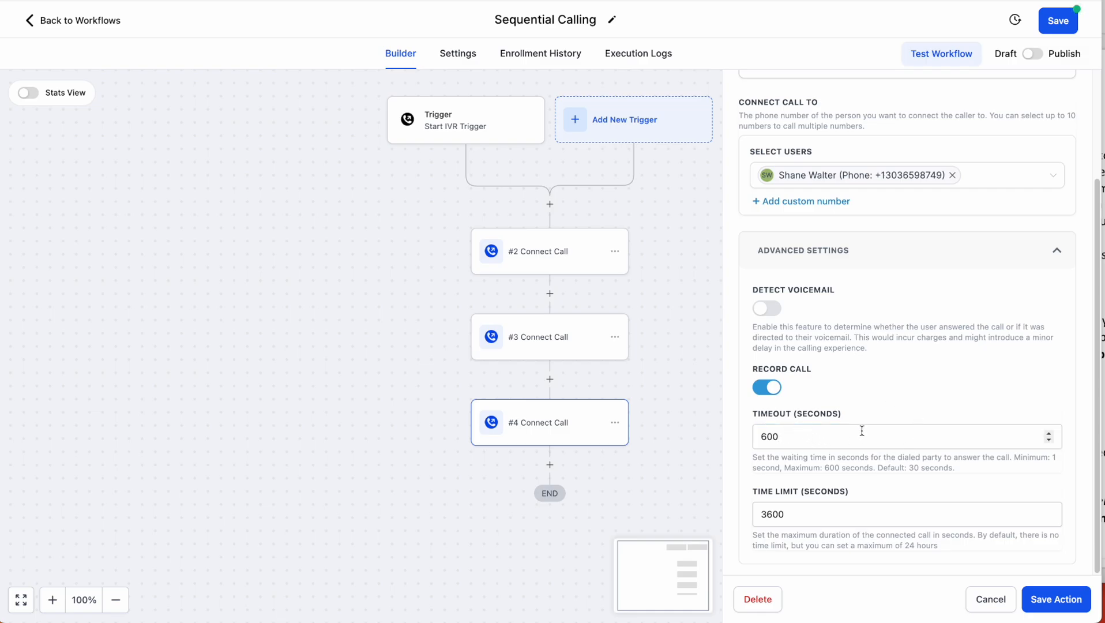
scroll(861, 431, "up", 2)
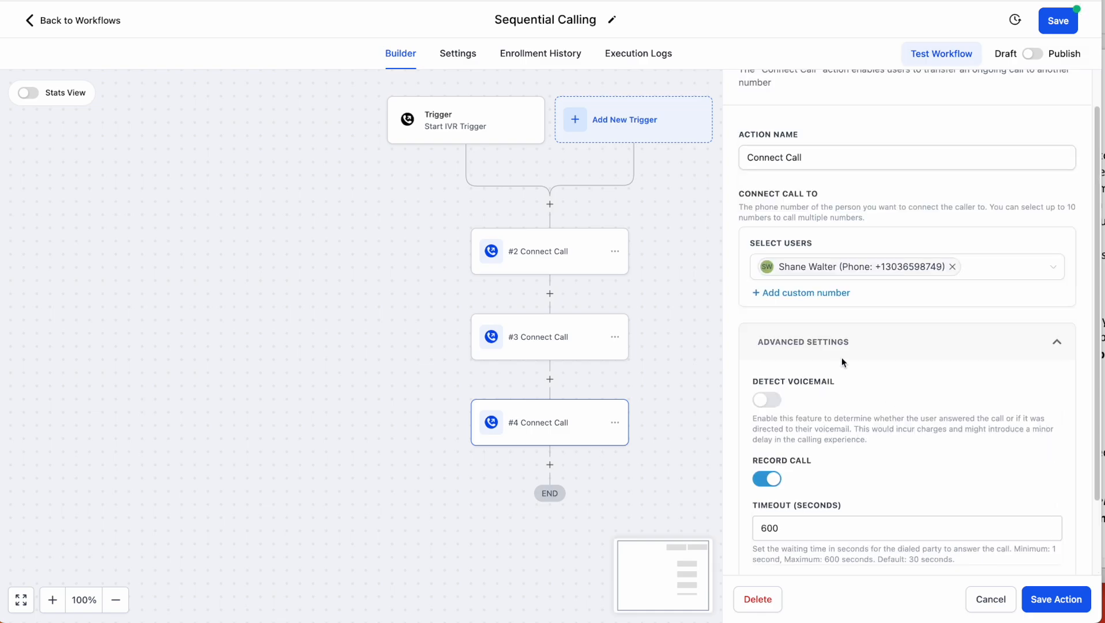
- Remove the user from step #4, paste in a custom outside phone number, and save
left_click(952, 267)
left_click(817, 278)
left_click(962, 237)
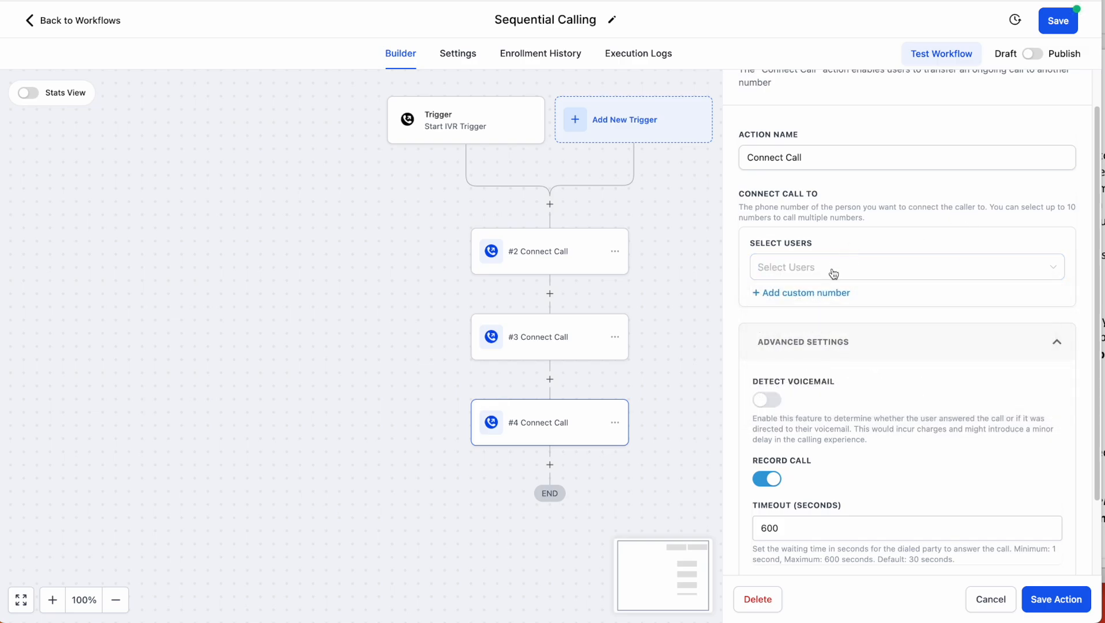
left_click(809, 294)
left_click(897, 309)
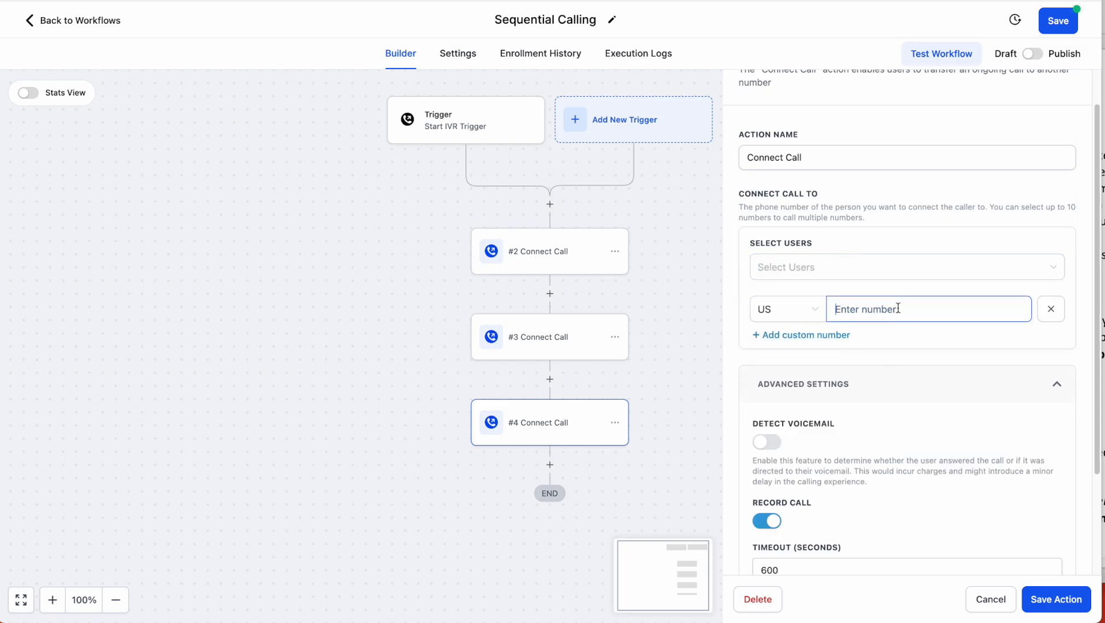
key("ctrl+v")
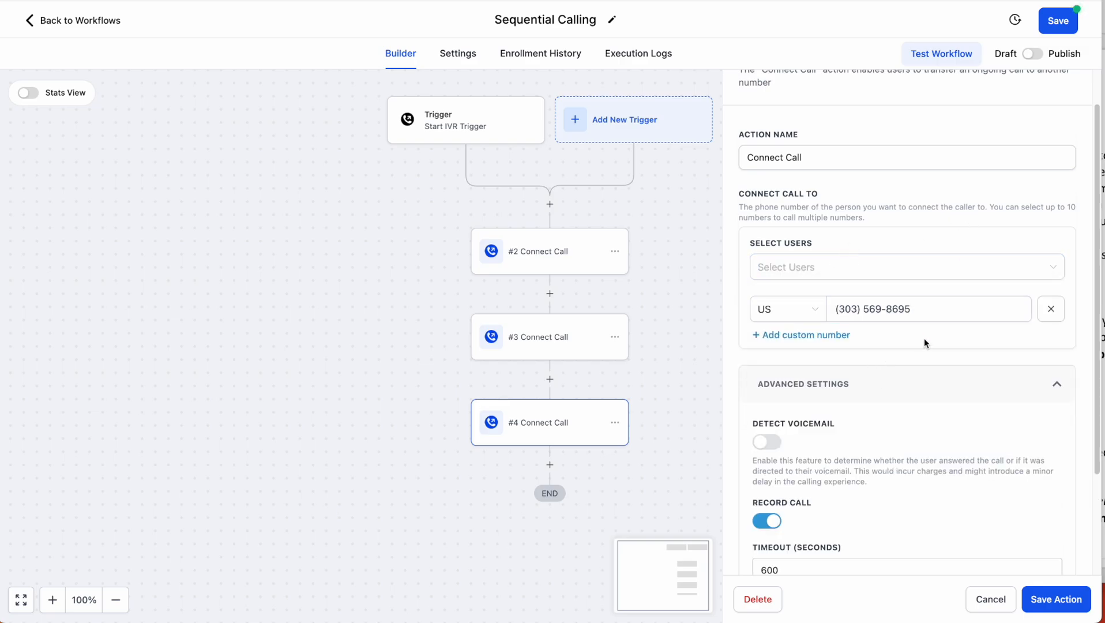
left_click(1056, 599)
- Rename step #2 to 'Call Jill' and step #3 to 'Call Shane'
left_click(571, 263)
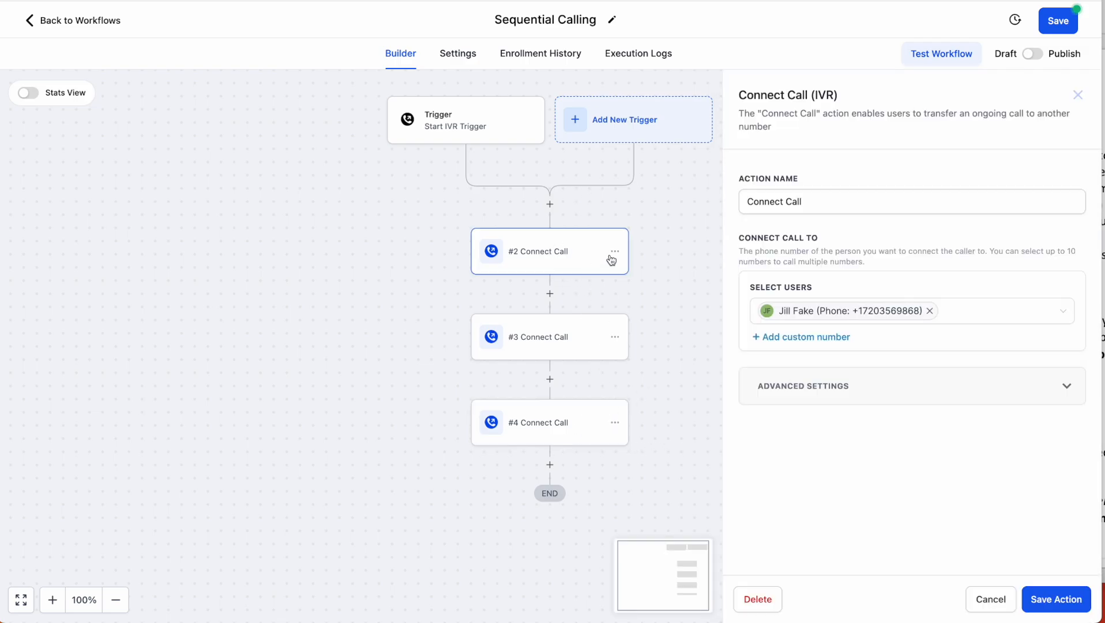
triple_click(811, 202)
type("Call Jill")
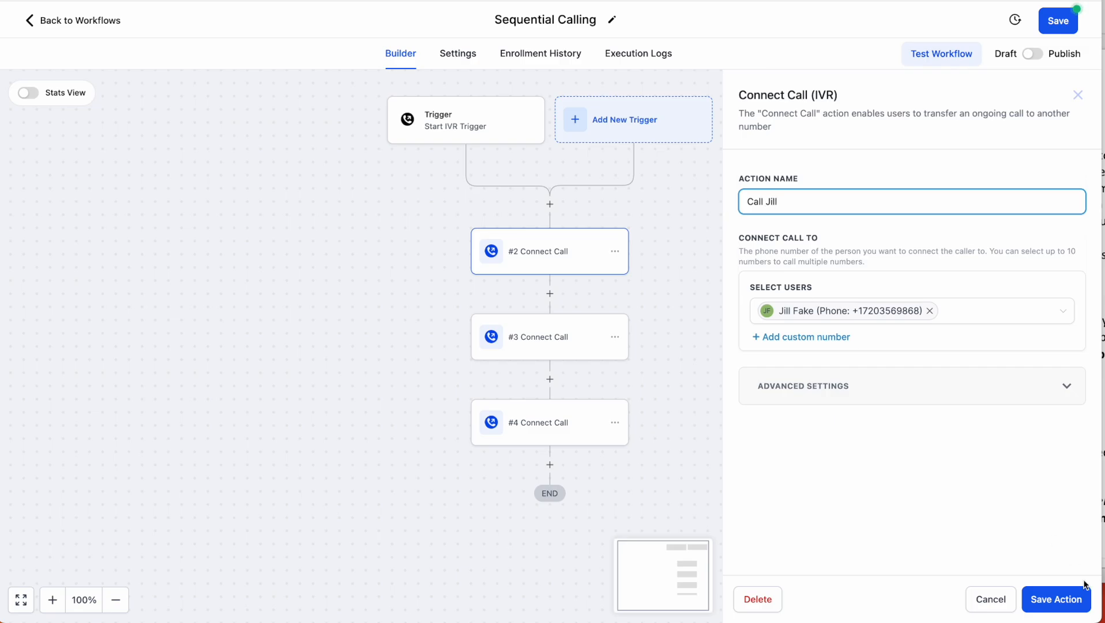
left_click(1061, 599)
left_click(540, 349)
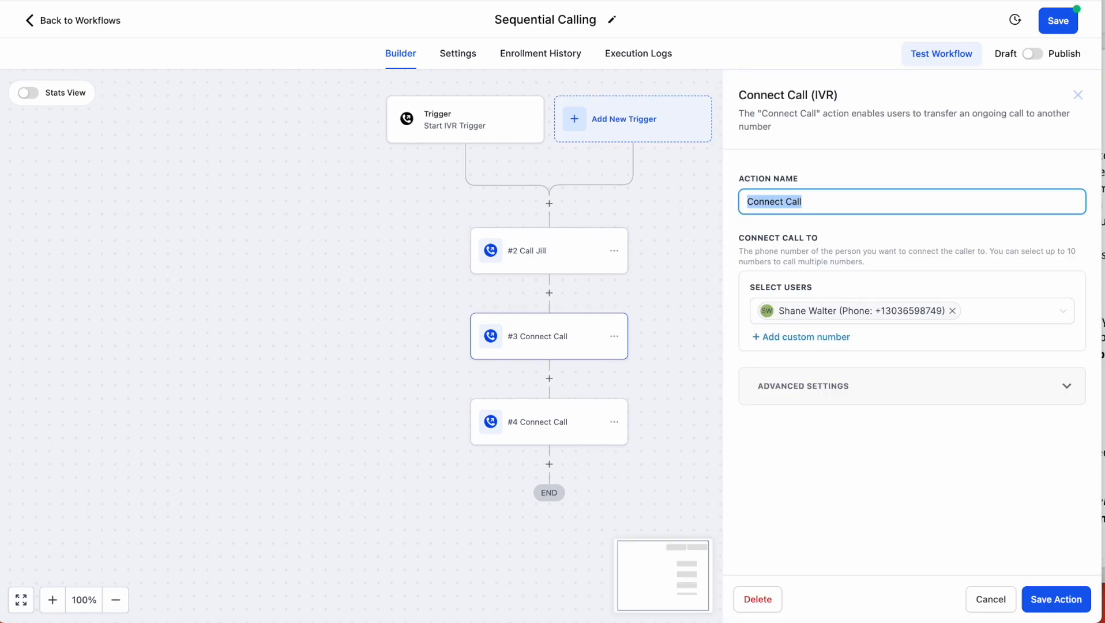
type("Call Shane")
key("super+a")
key("super+c")
left_click(1065, 601)
- Rename step #4 to 'Call Phone answering service'
double_click(554, 424)
key("super+v")
key("shift+alt+Left")
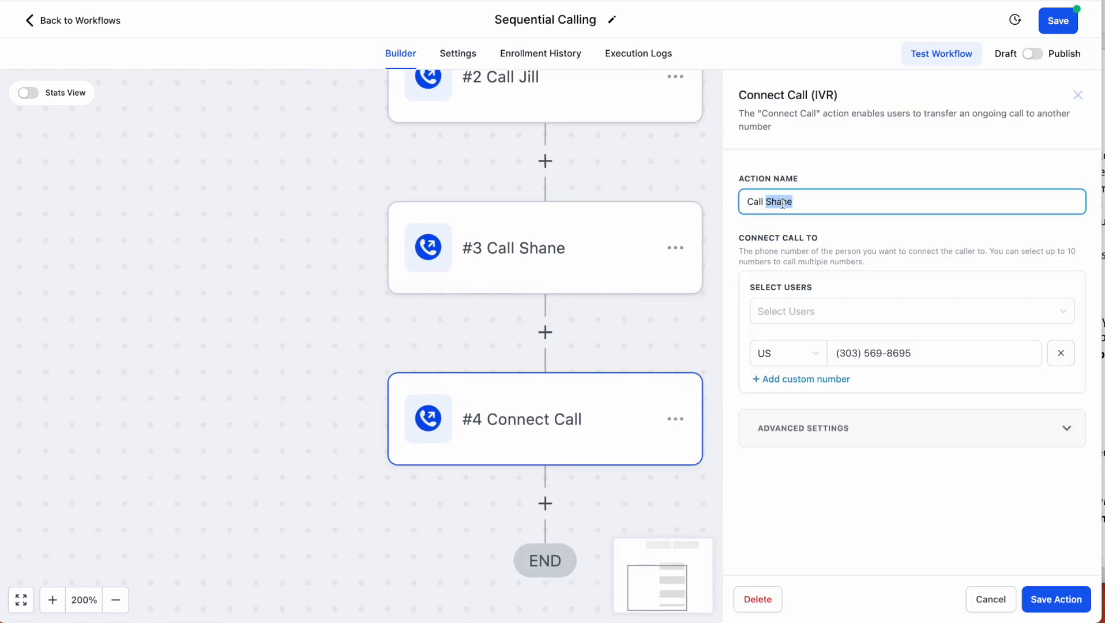
type("Phone answering service")
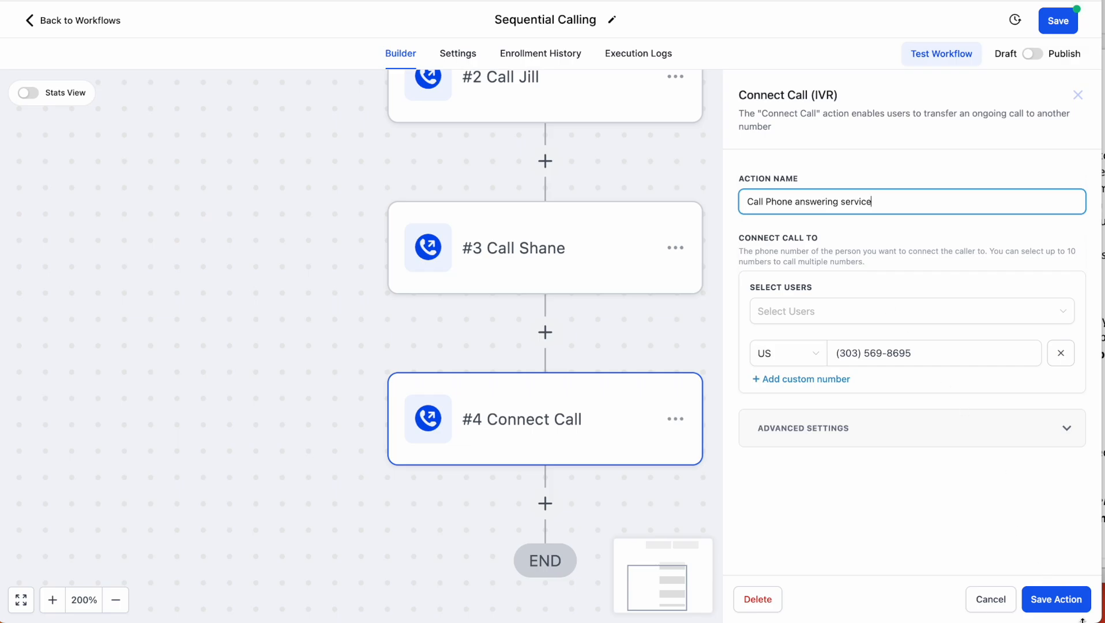
left_click(1070, 603)
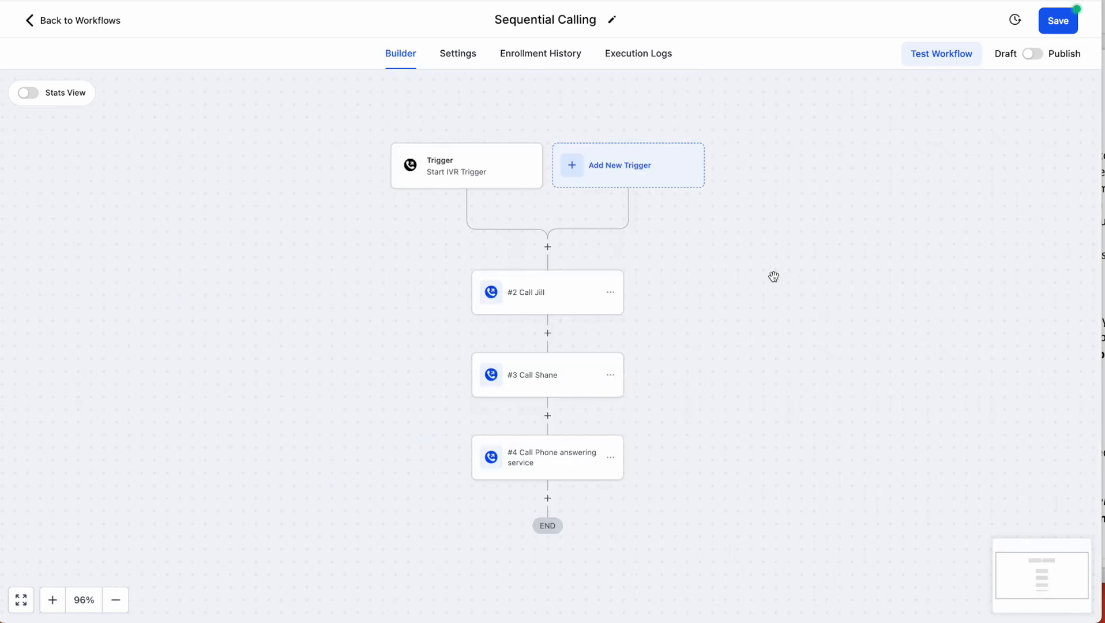
- In the routing notes, highlight 'rings assigned user' in the last known-bug note
key("super+Tab")
left_click(116, 385)
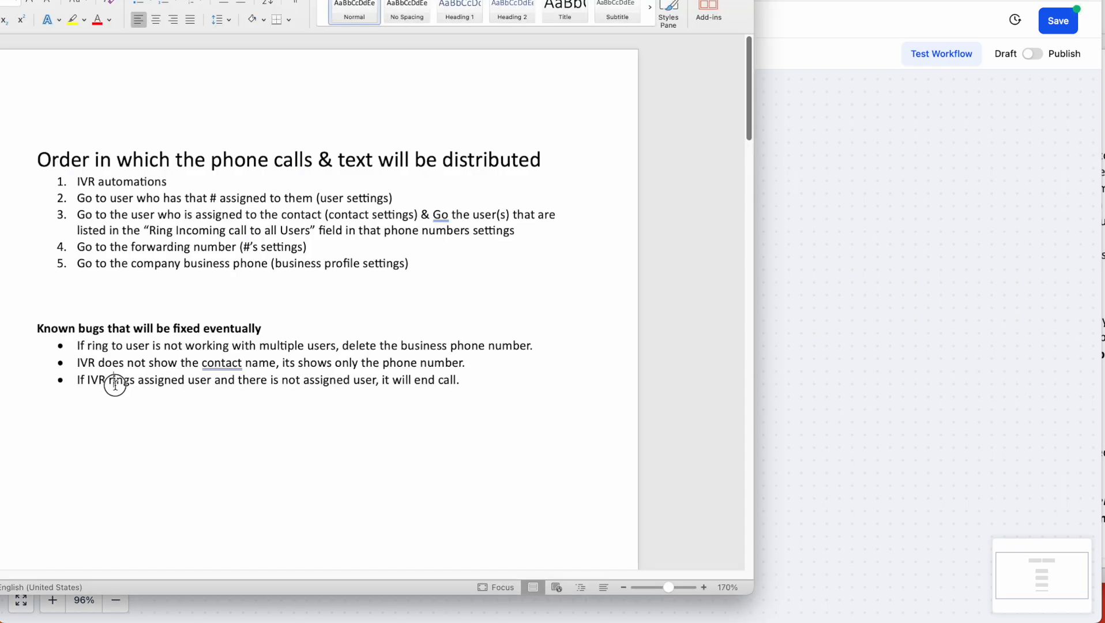
left_click_drag(115, 385, 211, 384)
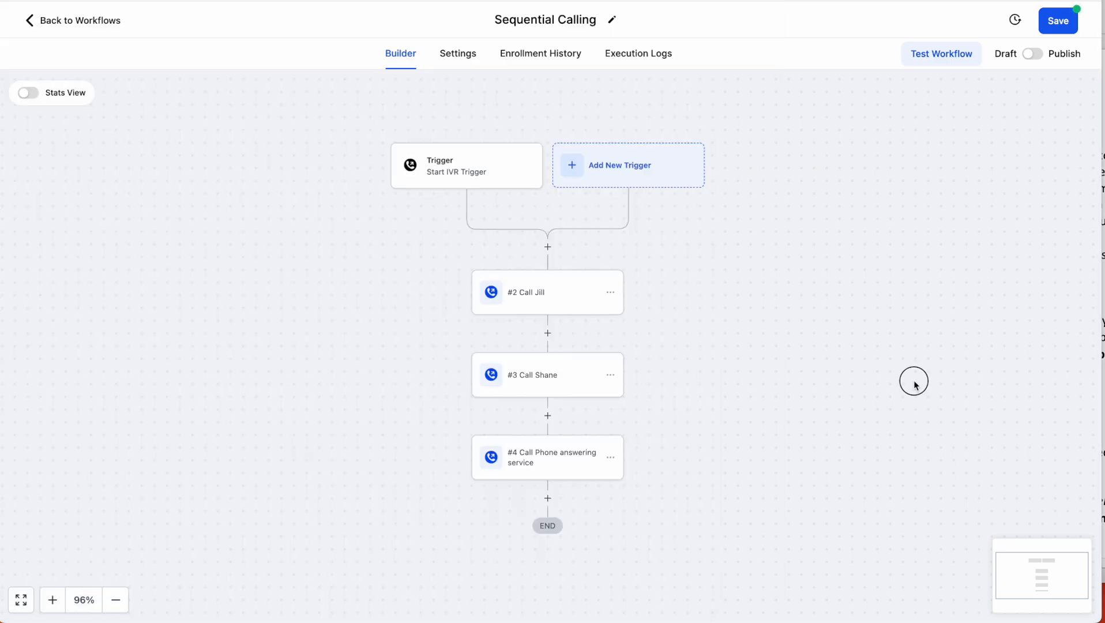
- Add Assigned User to the Call Jill step's recipients, then insert a new step above it
left_click(913, 382)
left_click(539, 294)
left_click(1017, 308)
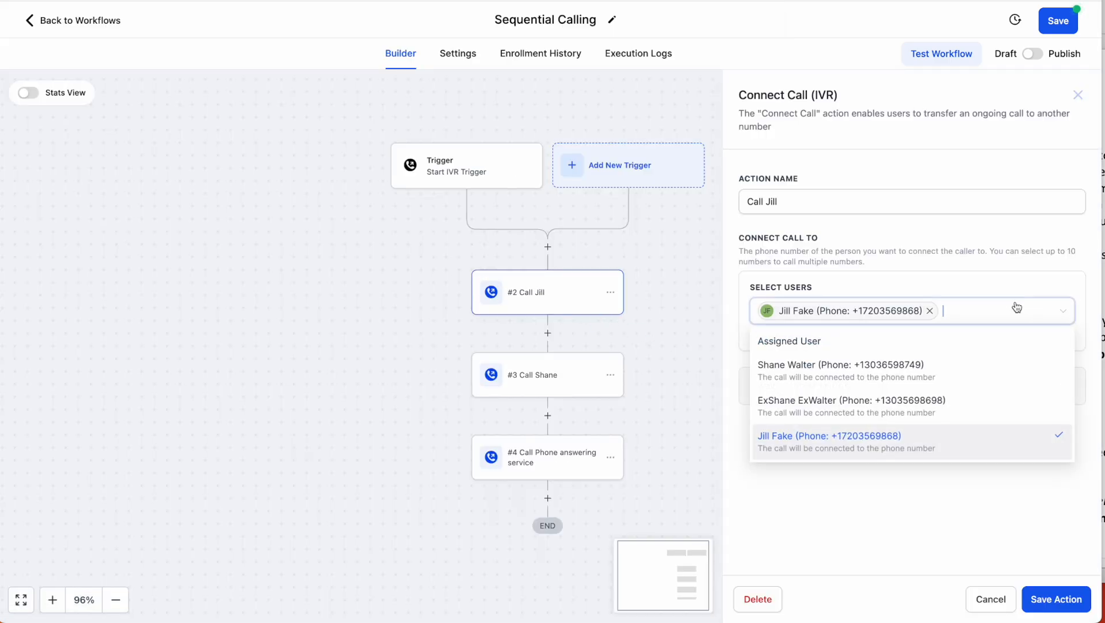
left_click(809, 341)
left_click(914, 519)
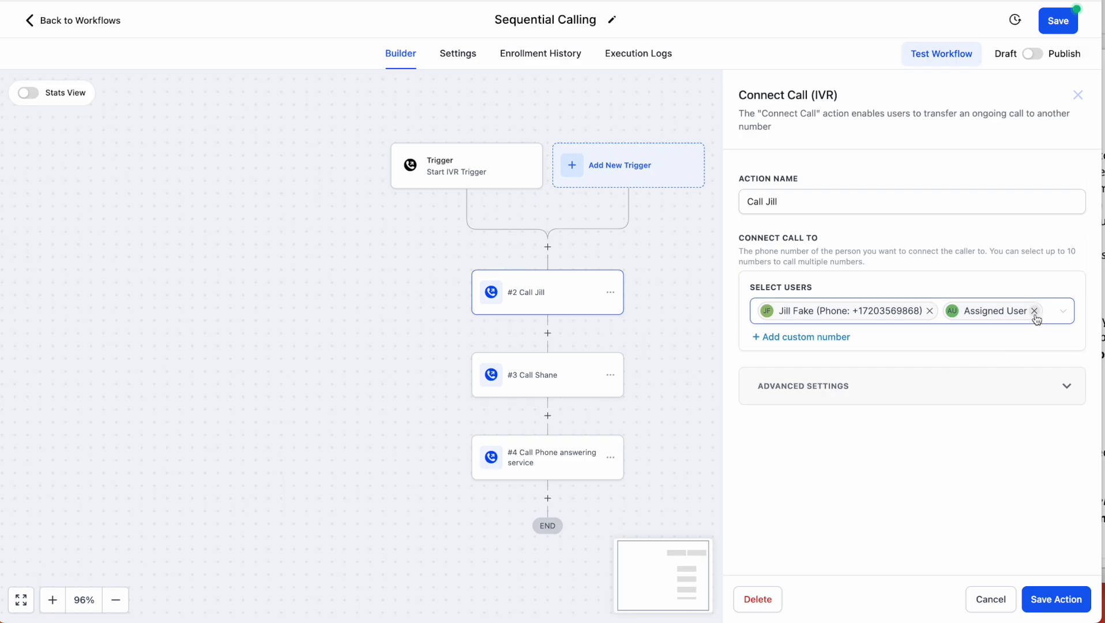
left_click(547, 246)
- Add an If / Else step named 'Does contact have an assigned user?'
type("if")
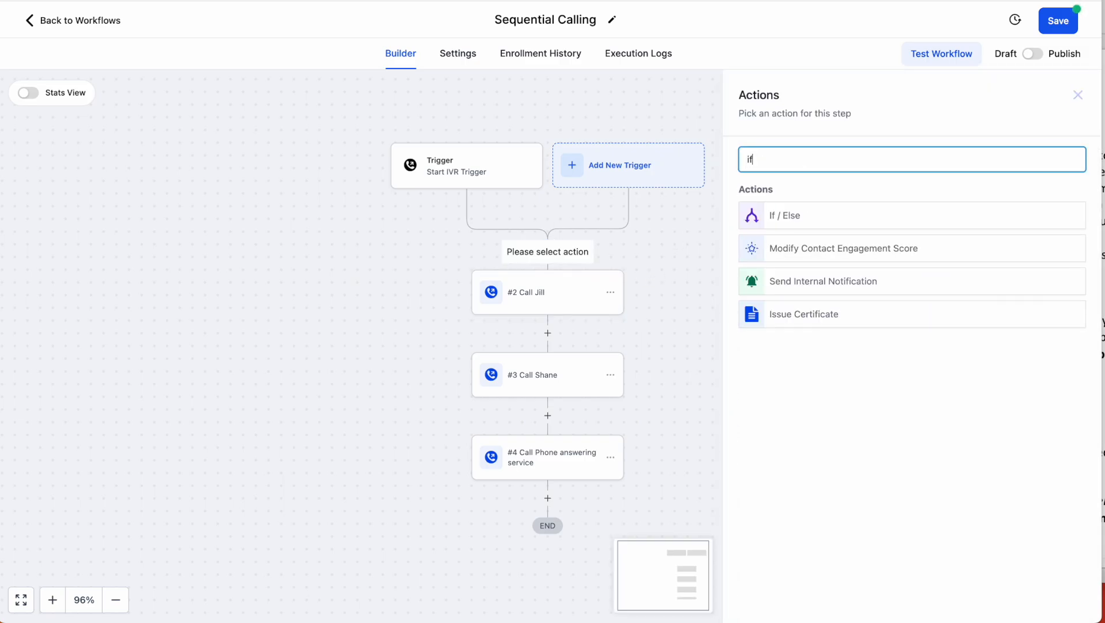
left_click(856, 212)
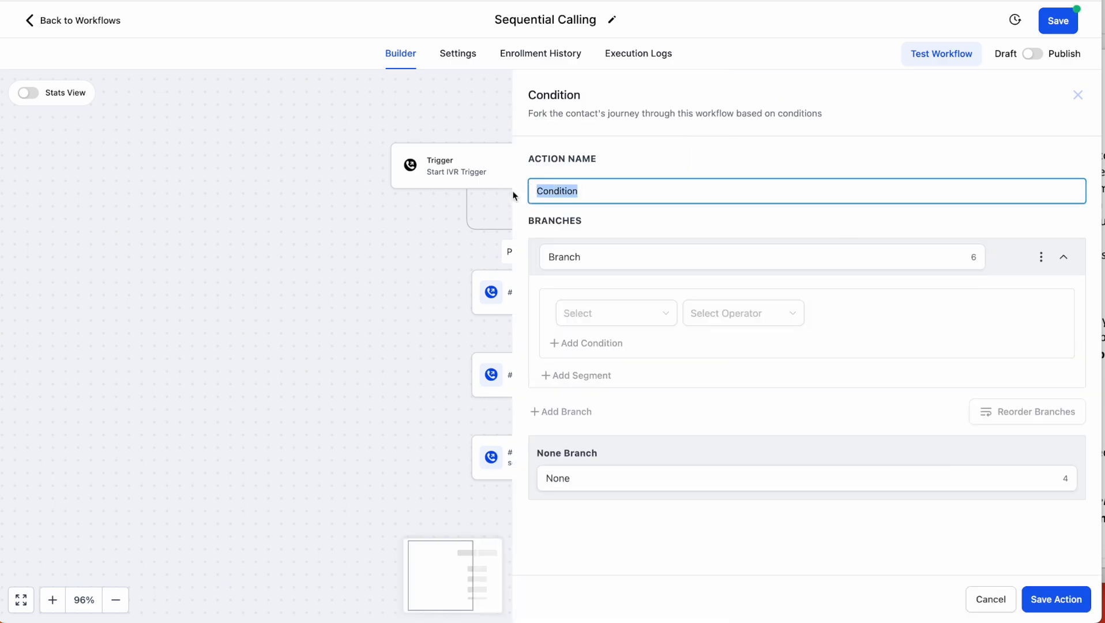
type("Does contat")
key("BackSpace")
type("ct ")
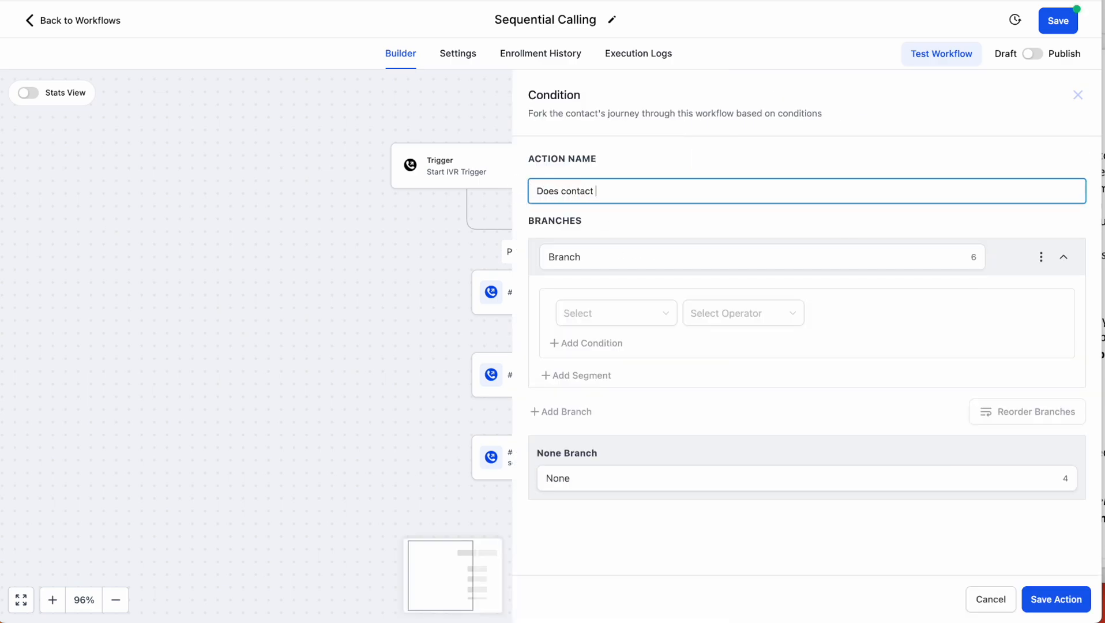
type("have an assigned user?")
- Set the branch condition to Assigned user Is empty
left_click(629, 315)
left_click(617, 346)
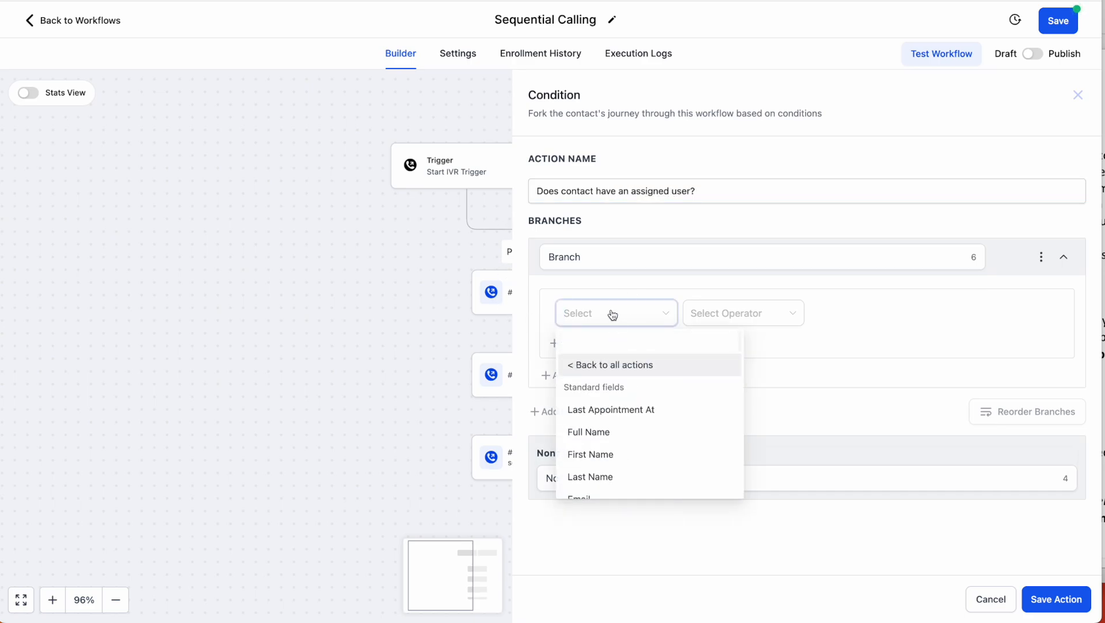
type("ass")
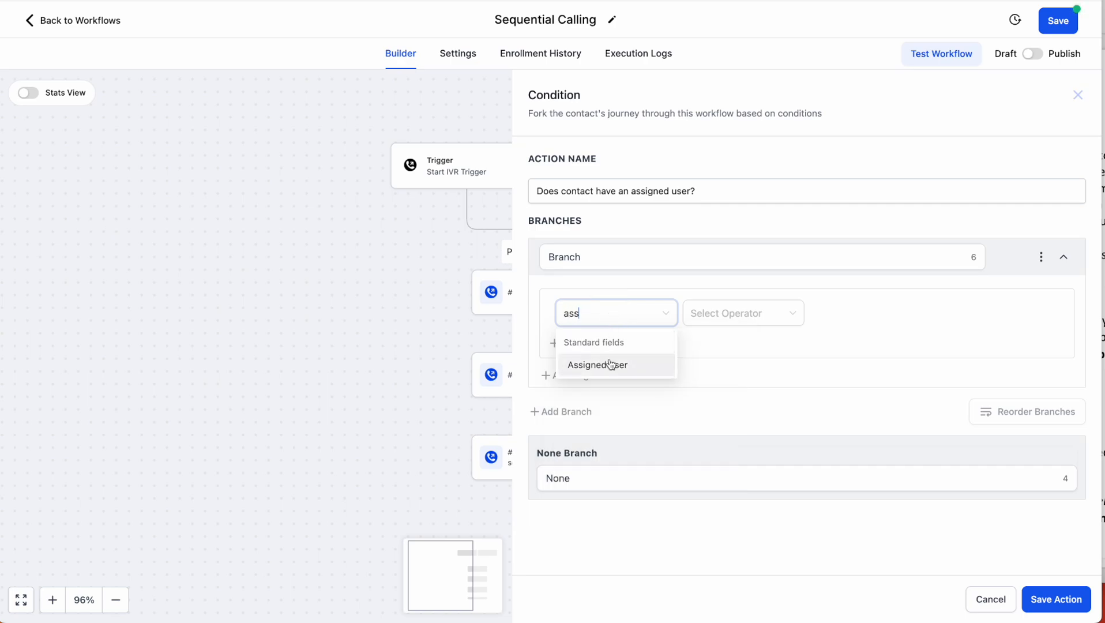
left_click(611, 365)
left_click(721, 410)
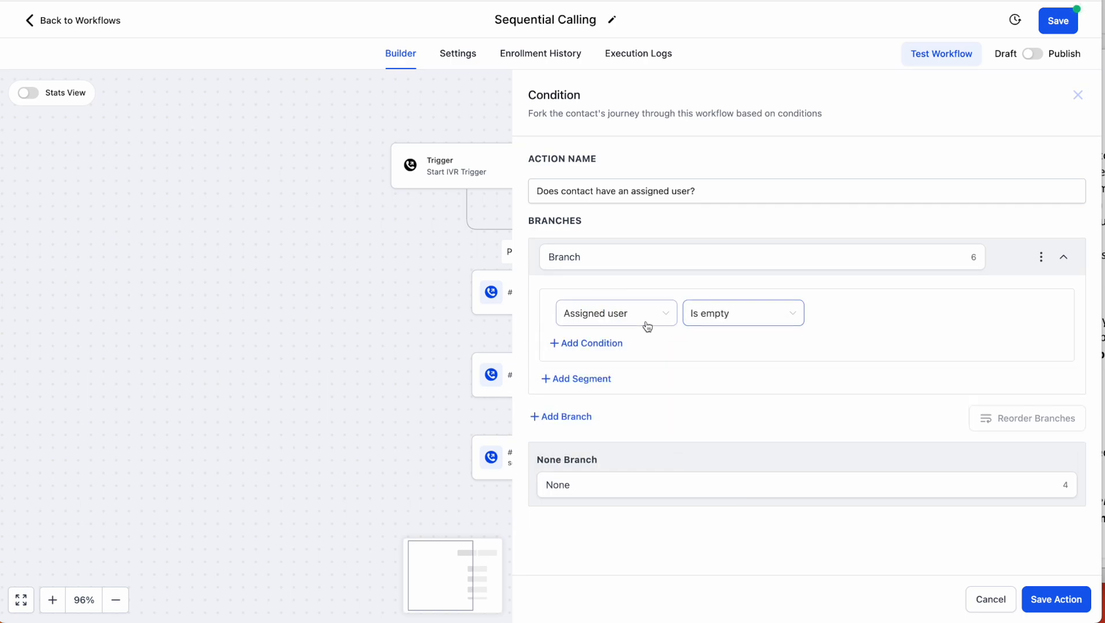
- Rename the condition branch to 'No' and the default branch to 'Yes'
double_click(552, 256)
type("No")
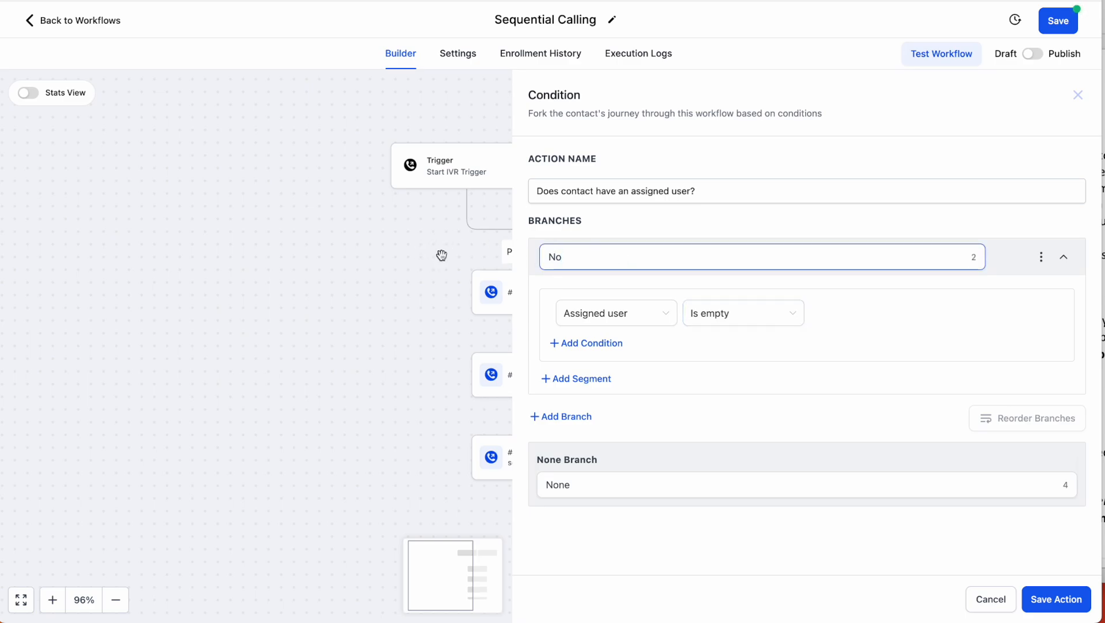
double_click(557, 484)
type("Yes")
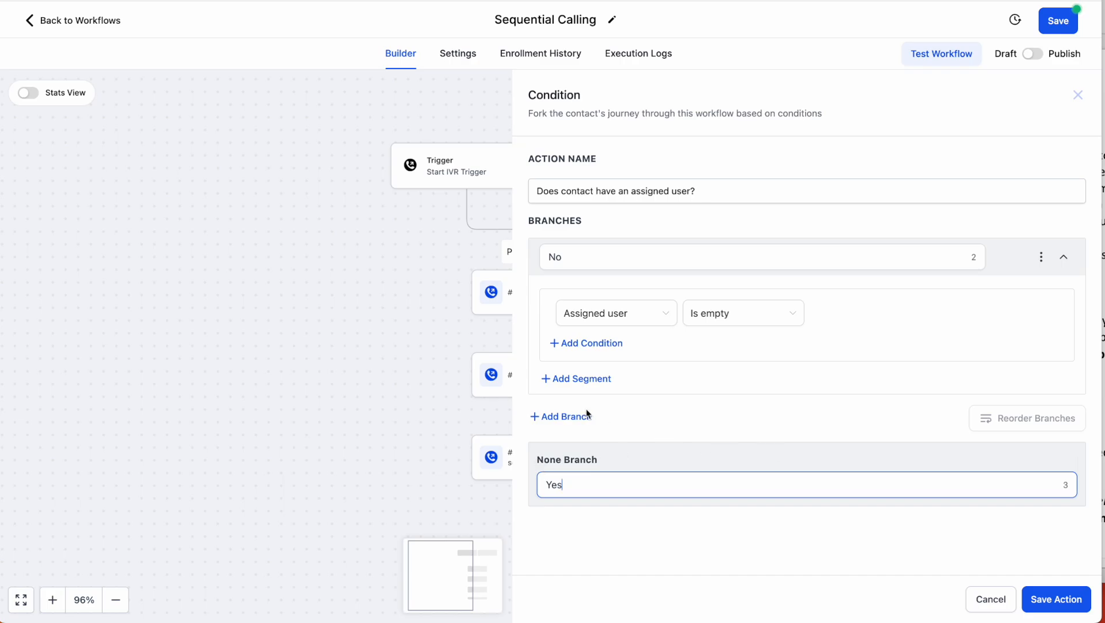
- Save the condition, then copy all call steps from #2 Call Jill onto the Yes branch
left_click(1074, 600)
left_click(473, 351)
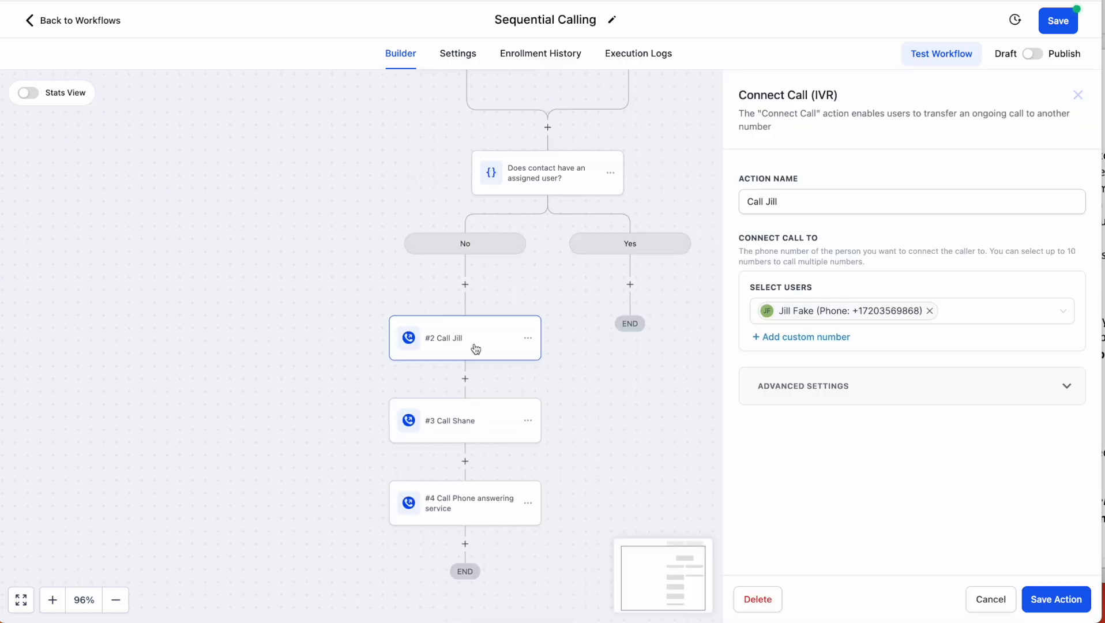
left_click(1076, 96)
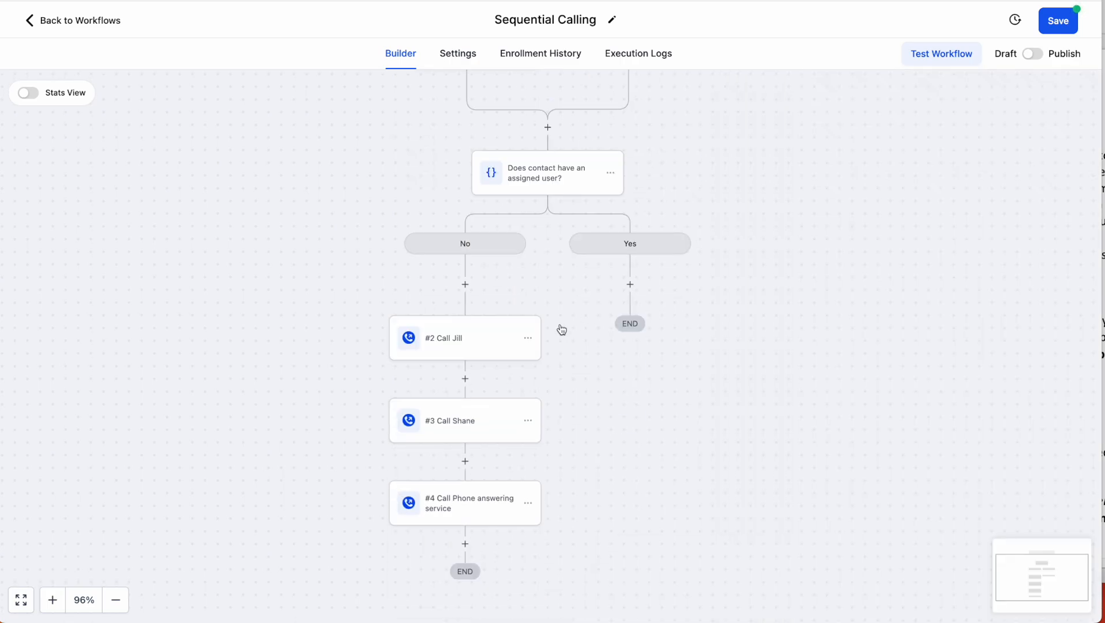
left_click(528, 338)
mouse_move(577, 394)
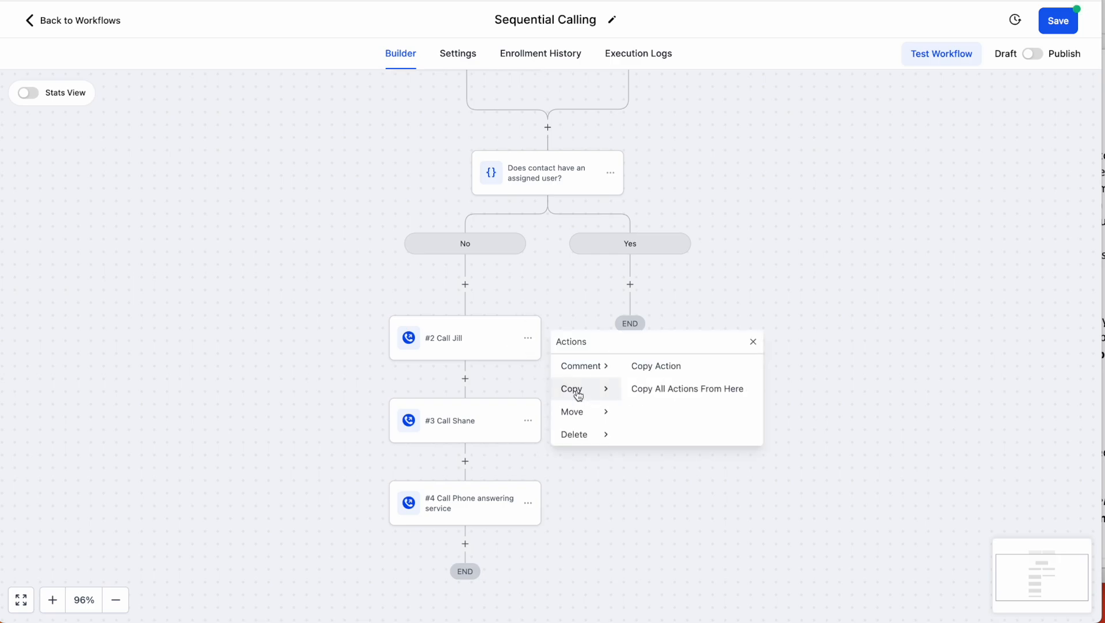
left_click(669, 389)
left_click(638, 283)
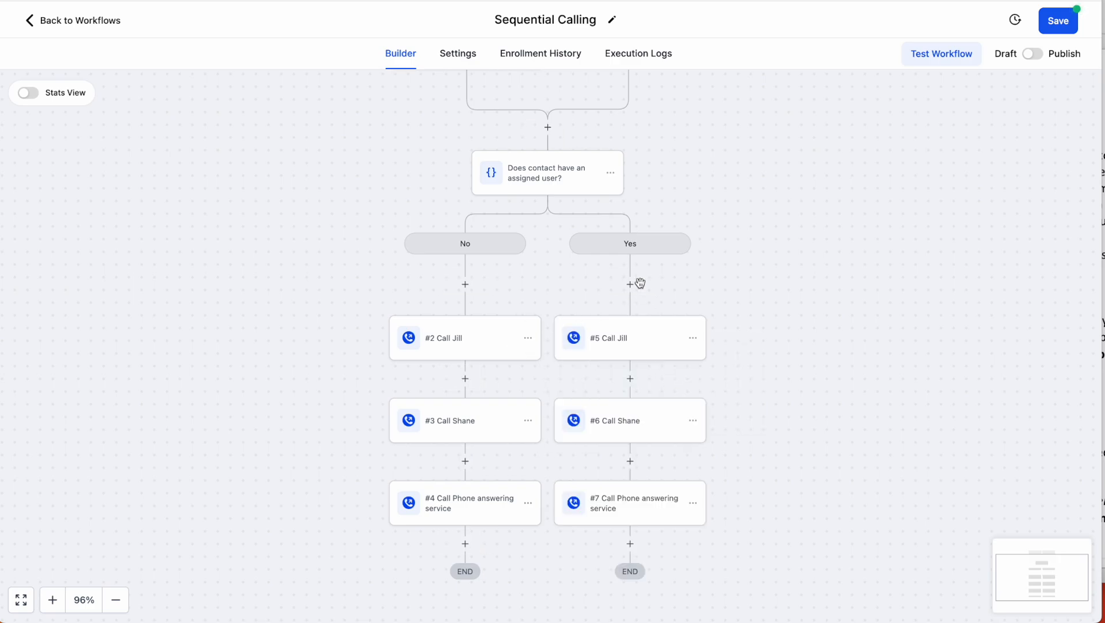
- Add the contact's Assigned User to the #5 Call Jill step's recipients and save
left_click(617, 346)
left_click(971, 319)
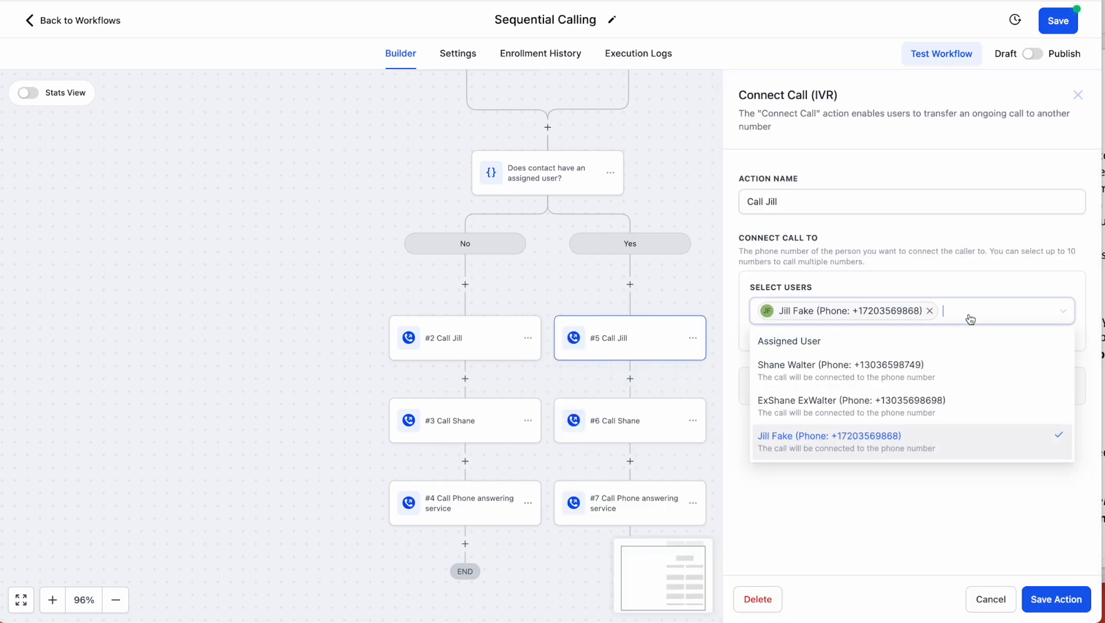
left_click(848, 345)
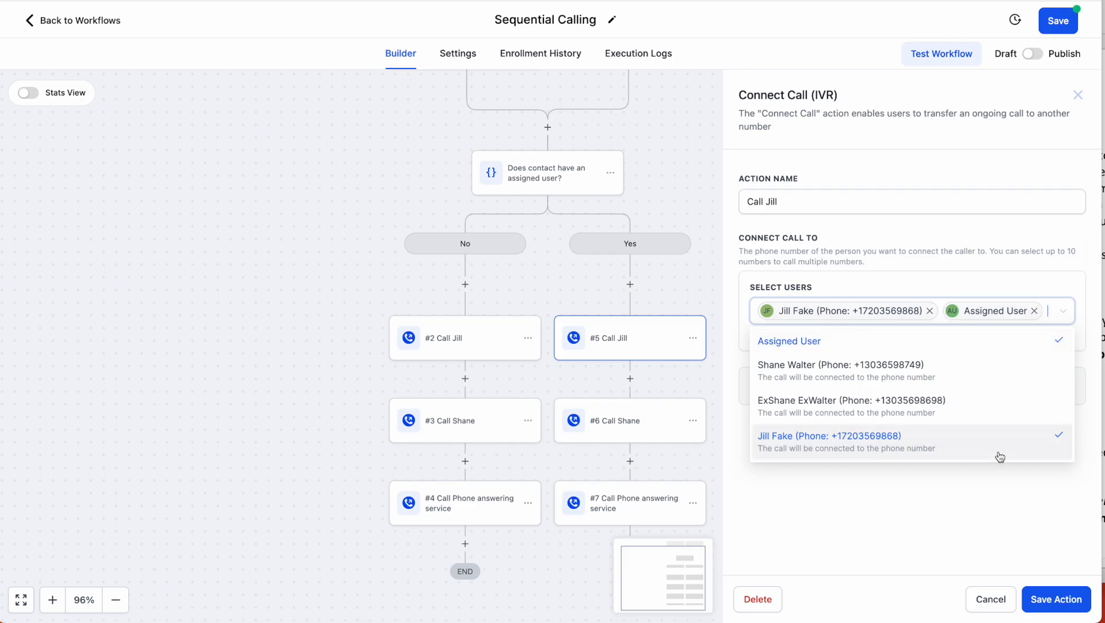
left_click(1050, 600)
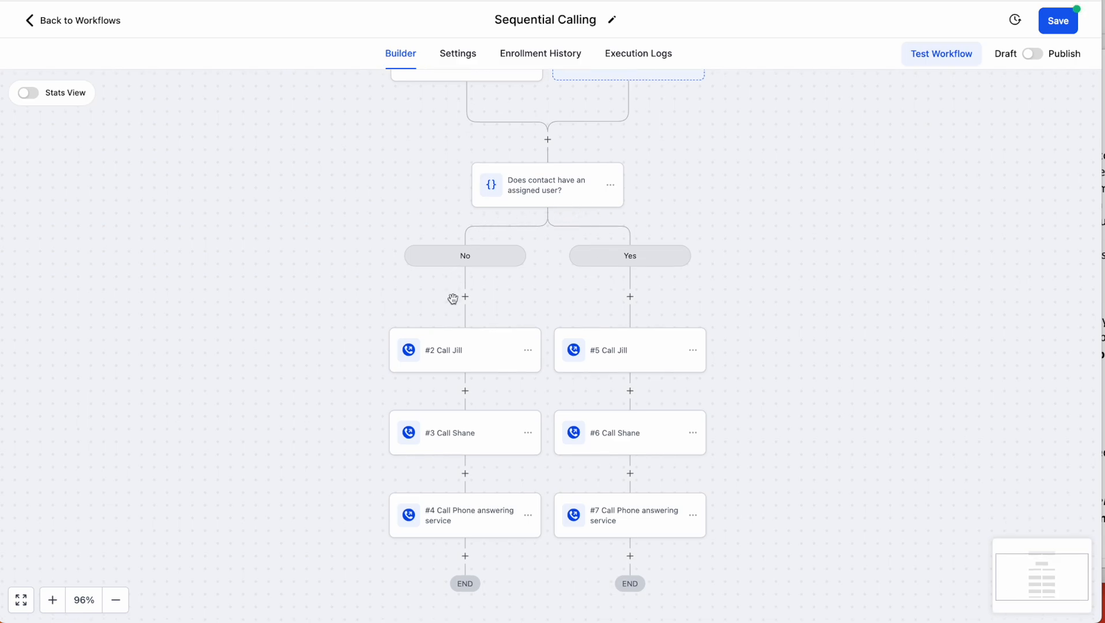
- Review who the #2 and #5 Call Jill steps ring, then save the workflow
left_click(462, 366)
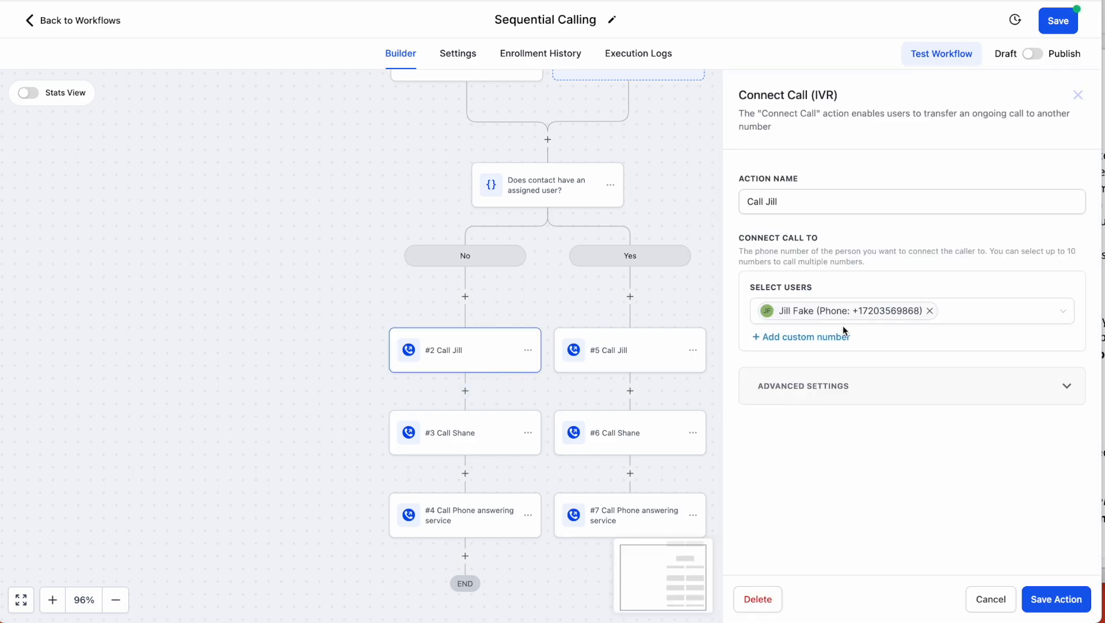
left_click(1078, 95)
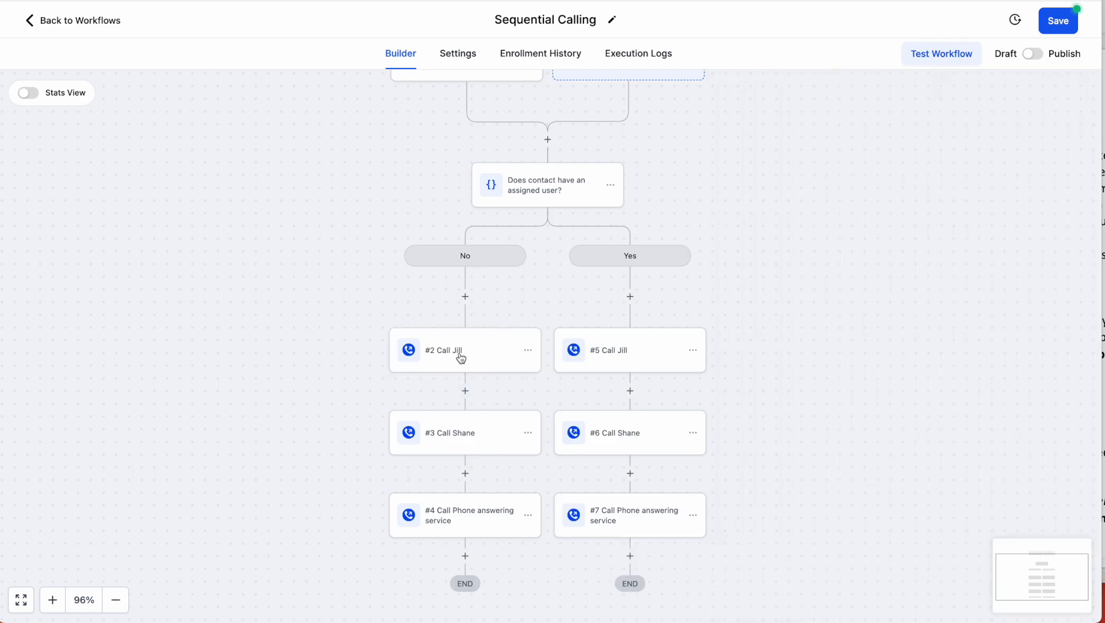
left_click(625, 347)
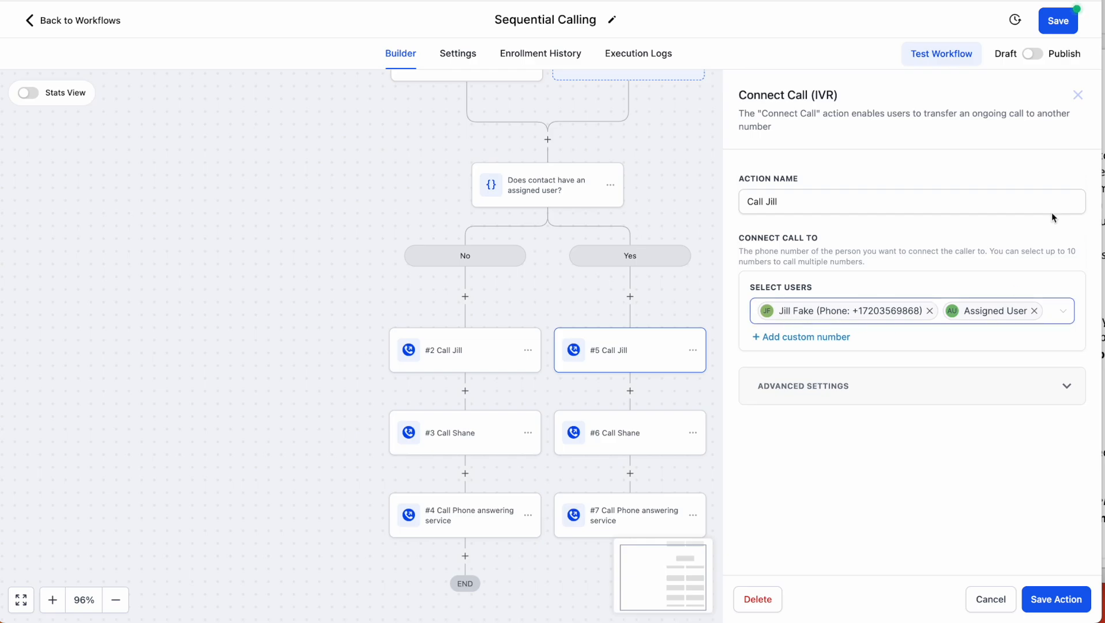
left_click(1077, 95)
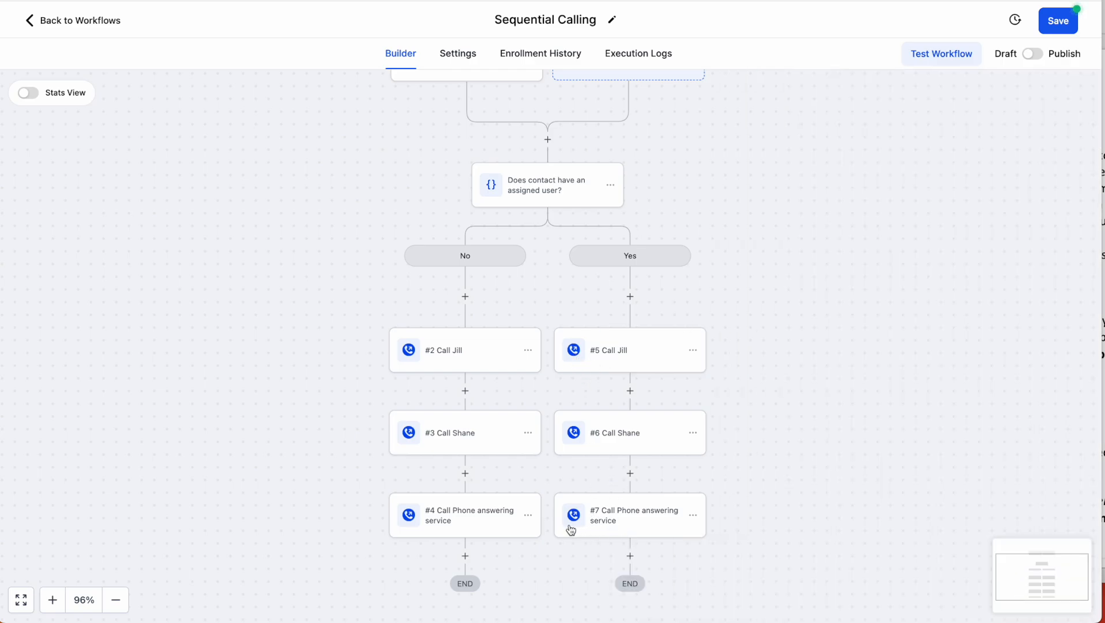
left_click(1058, 21)
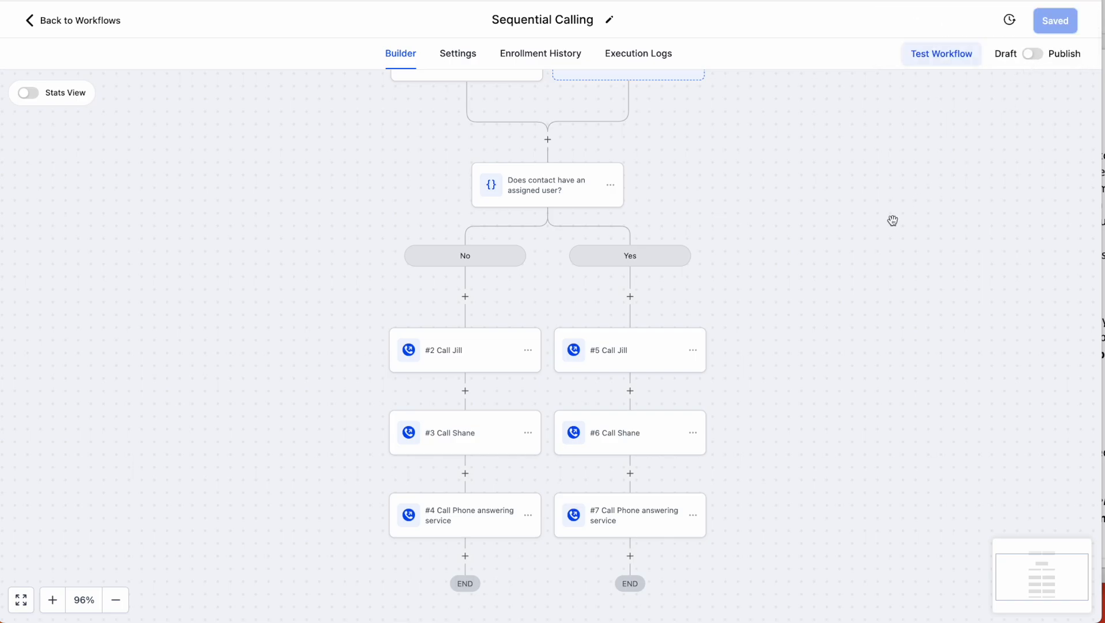
- Check the Start IVR Trigger settings, then switch to the routing notes document
scroll(893, 220, "up", 1)
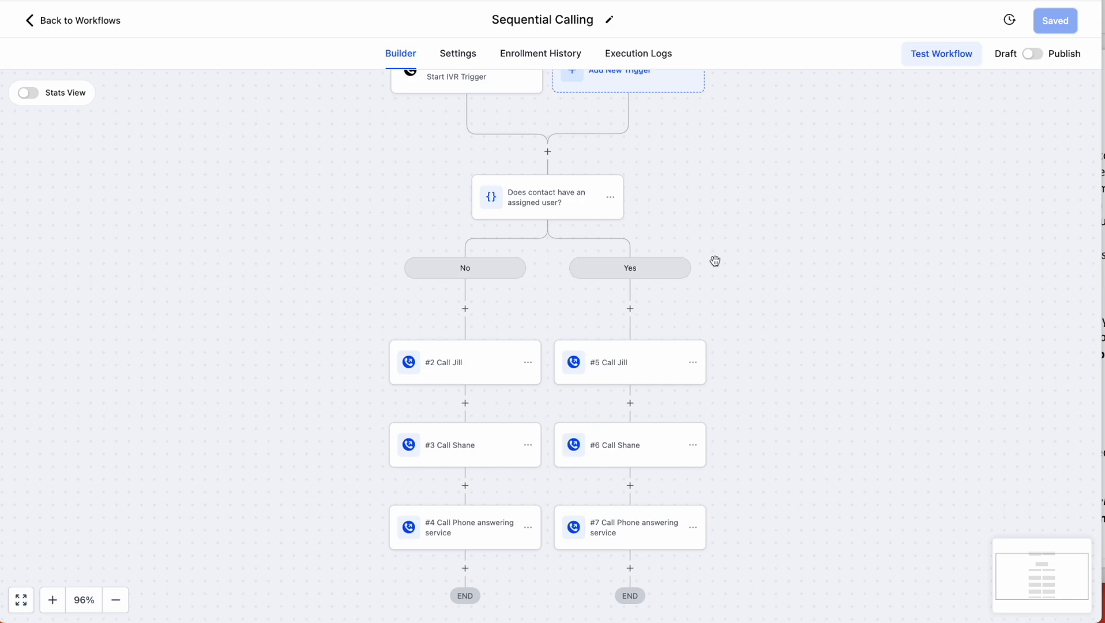
scroll(715, 261, "up", 1)
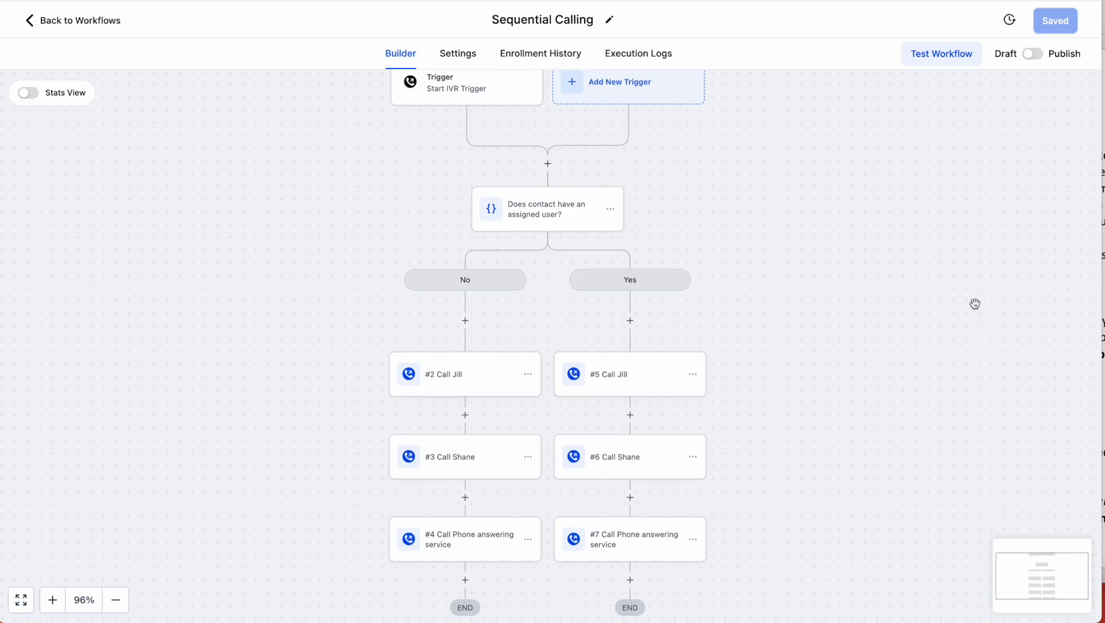
left_click(457, 89)
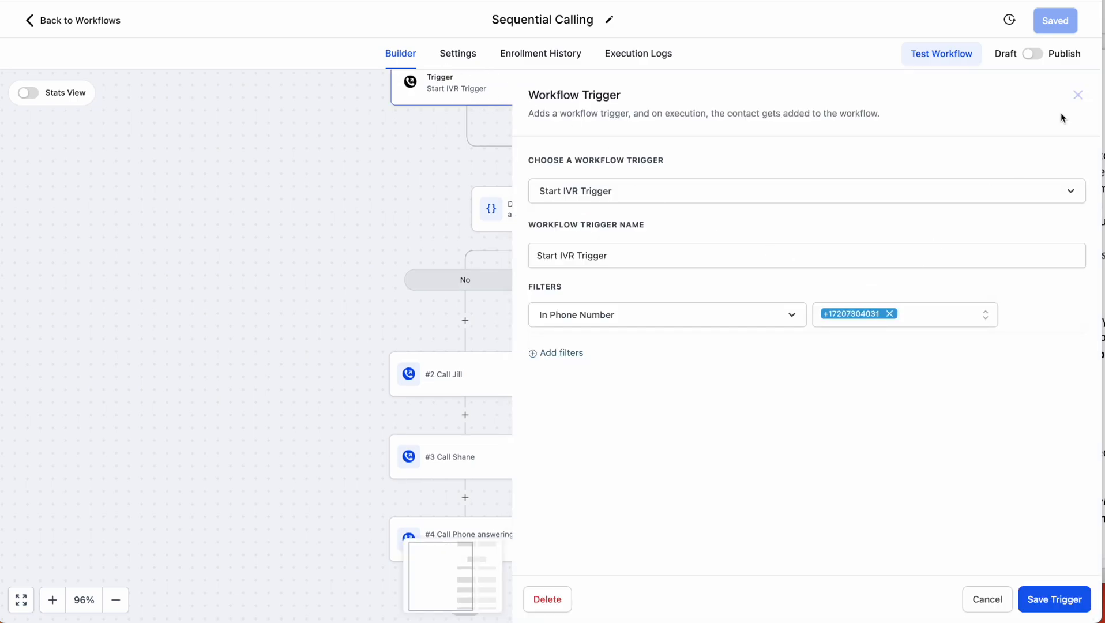
left_click(1077, 96)
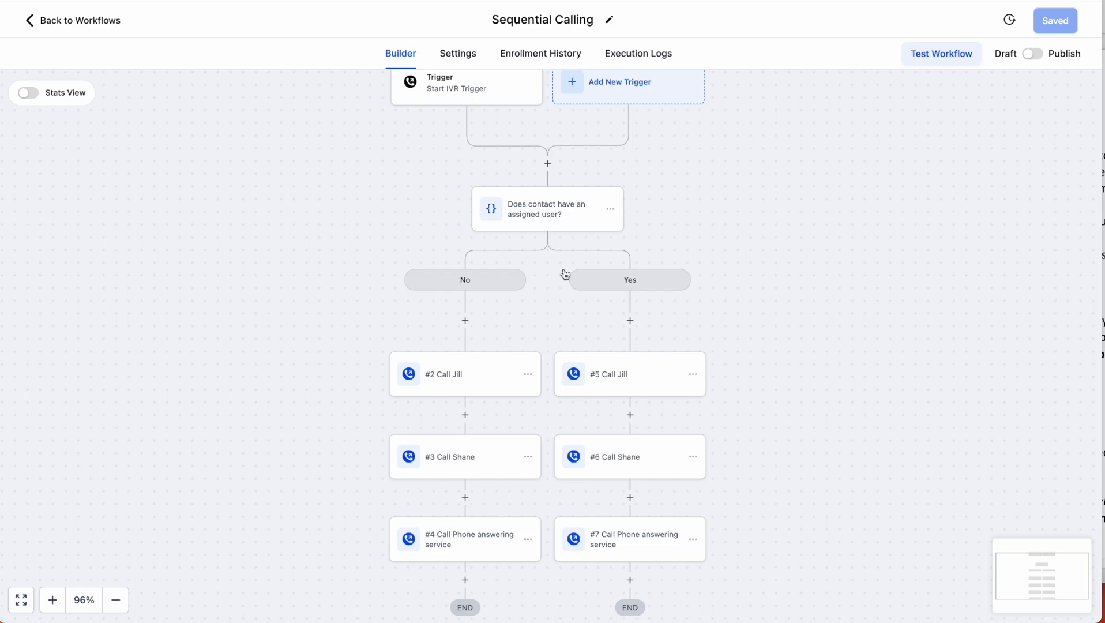
key("super+Tab")
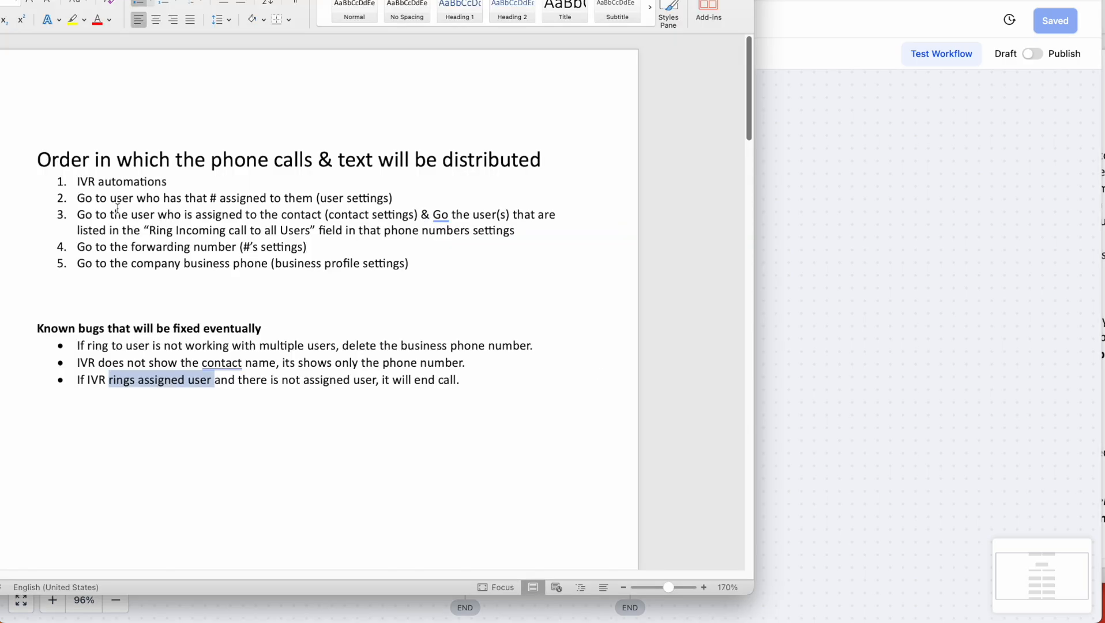
- Look over list items 2 and 3 in the routing notes, then return to the CRM
left_click_drag(77, 202, 416, 212)
left_click(396, 191)
left_click(961, 258)
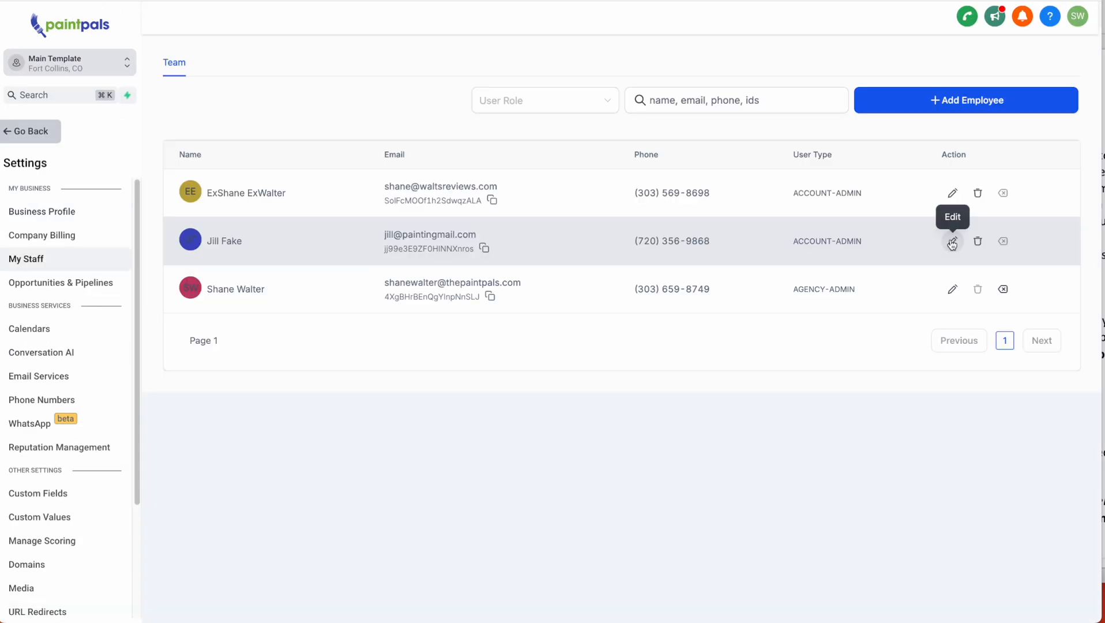
- Edit a staff member, expand Call & Voicemail Settings, and view the inbound phone numbers
left_click(953, 239)
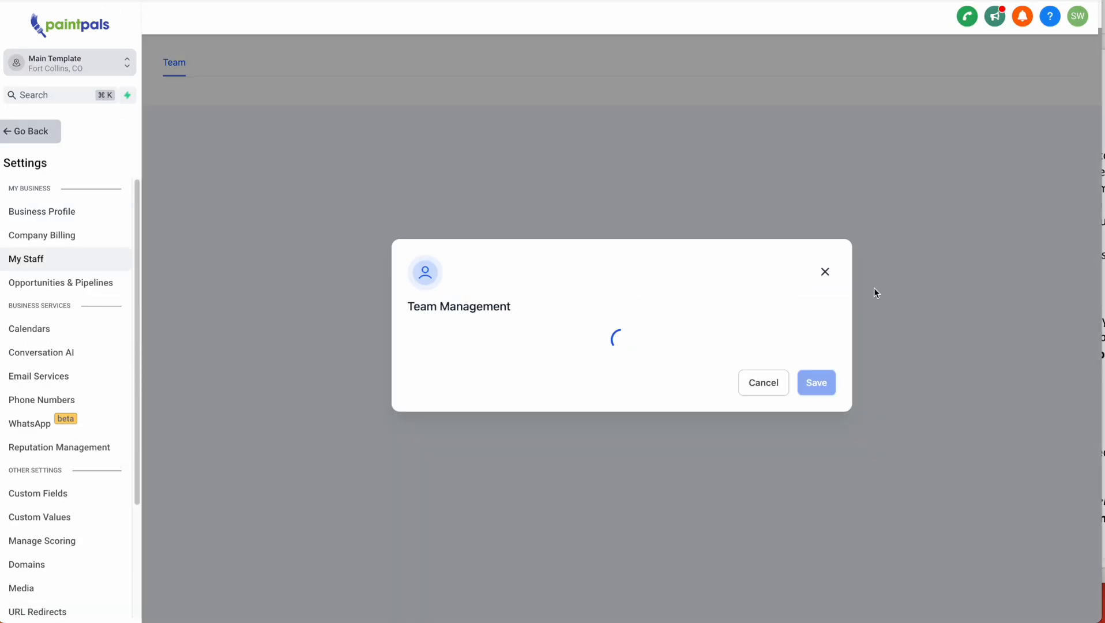
scroll(598, 412, "down", 10)
left_click(466, 448)
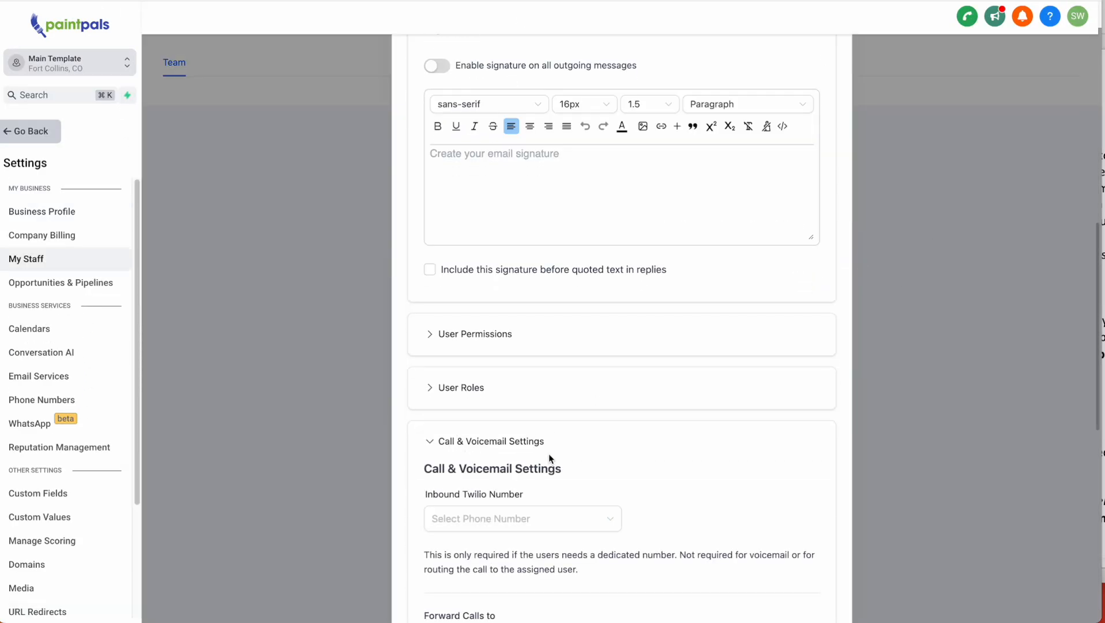
scroll(549, 453, "down", 3)
left_click(575, 387)
scroll(697, 443, "up", 1)
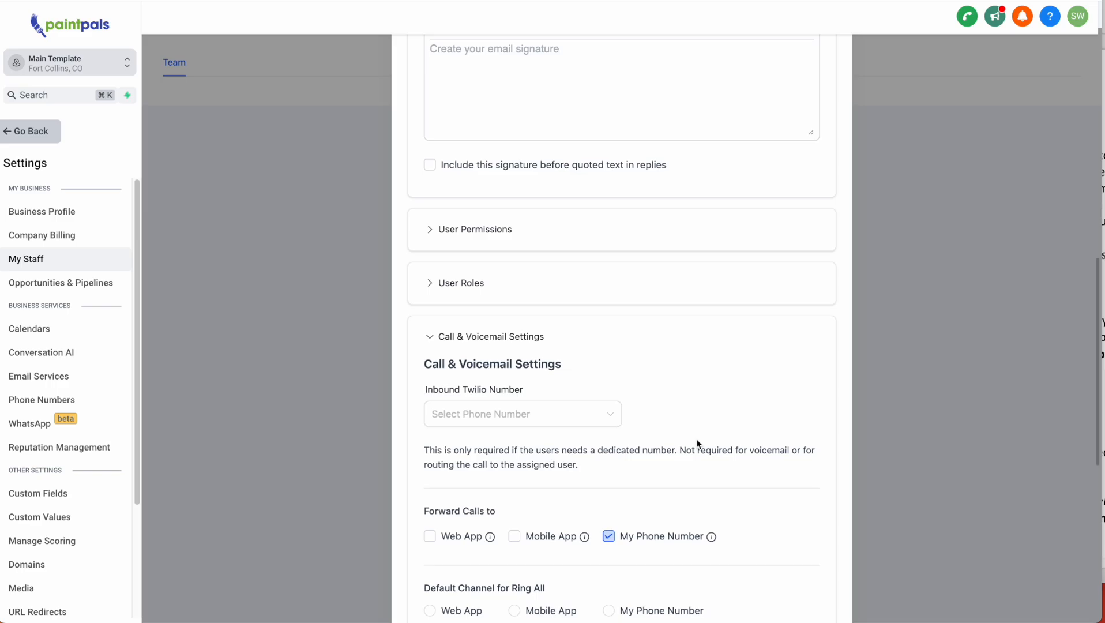
scroll(311, 286, "up", 10)
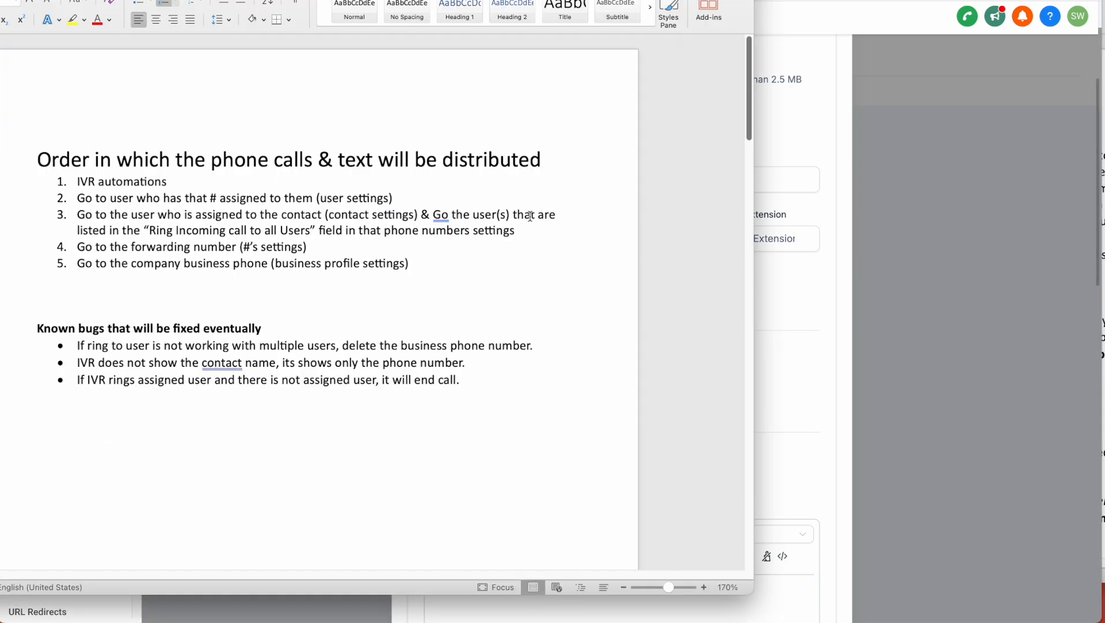
- Highlight the word 'automations' and list item 3 of the Word routing notes
left_click_drag(165, 183, 122, 183)
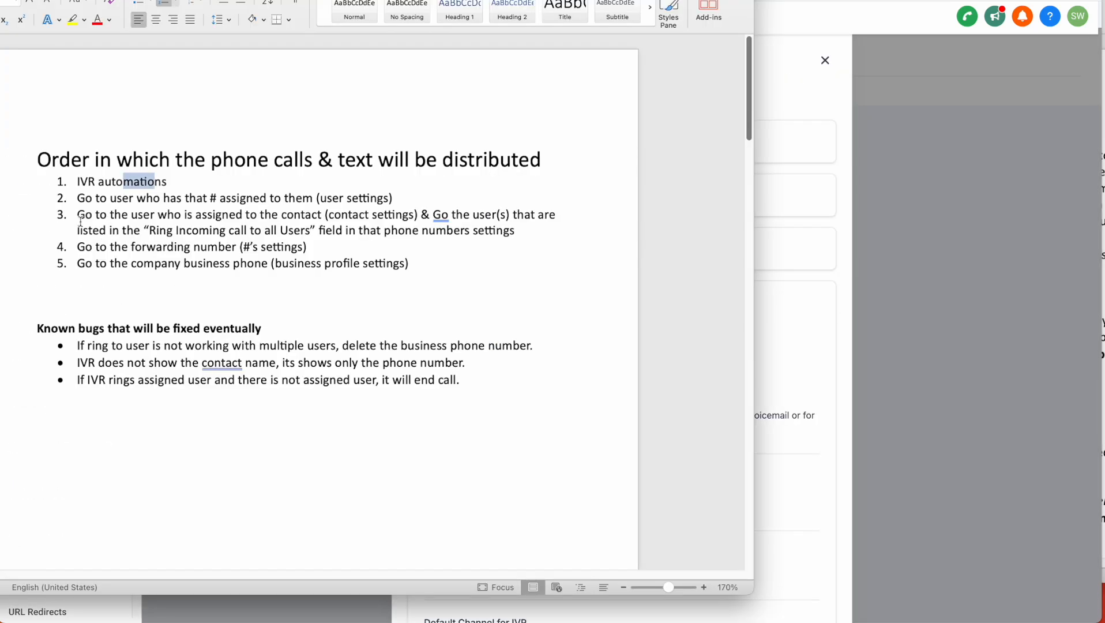
left_click_drag(78, 215, 358, 234)
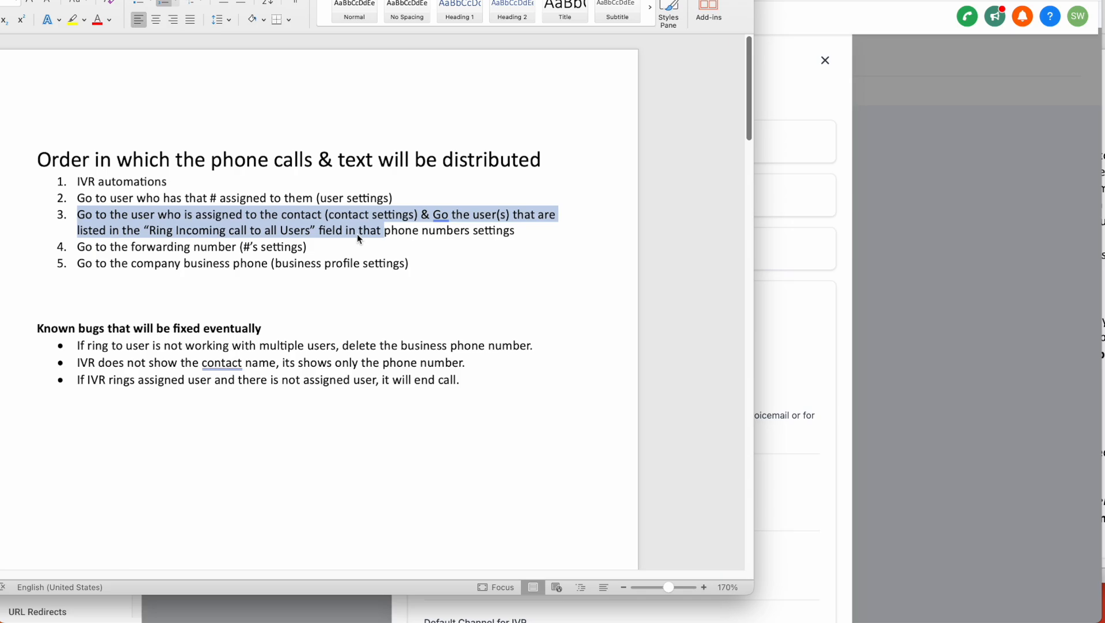
- Return to the test contact and clear its current owner to Unassigned
left_click(894, 218)
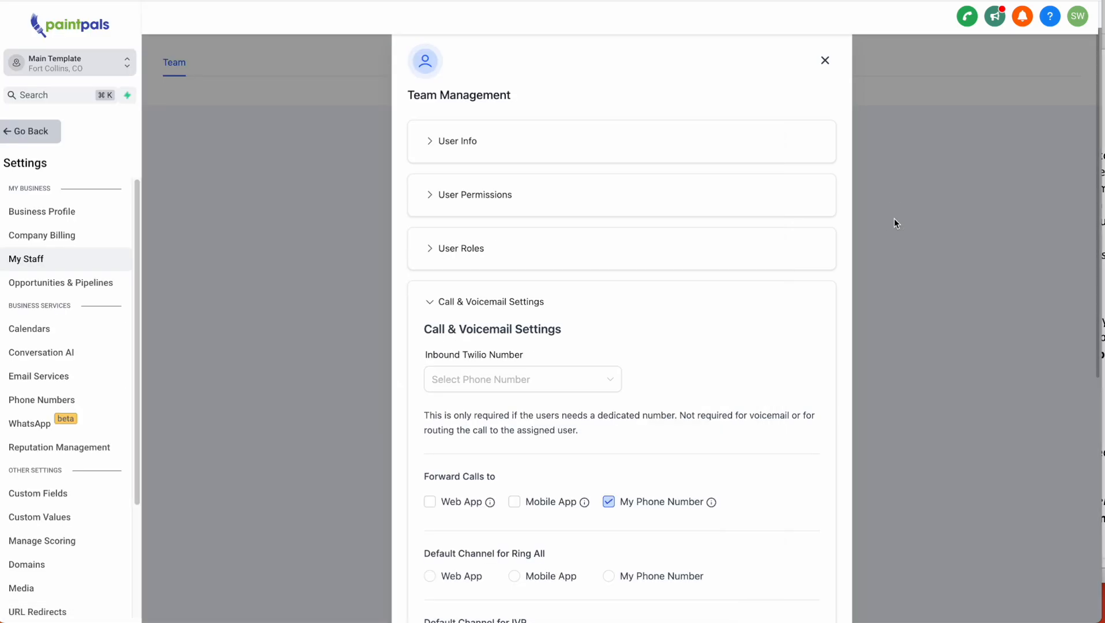
left_click(21, 132)
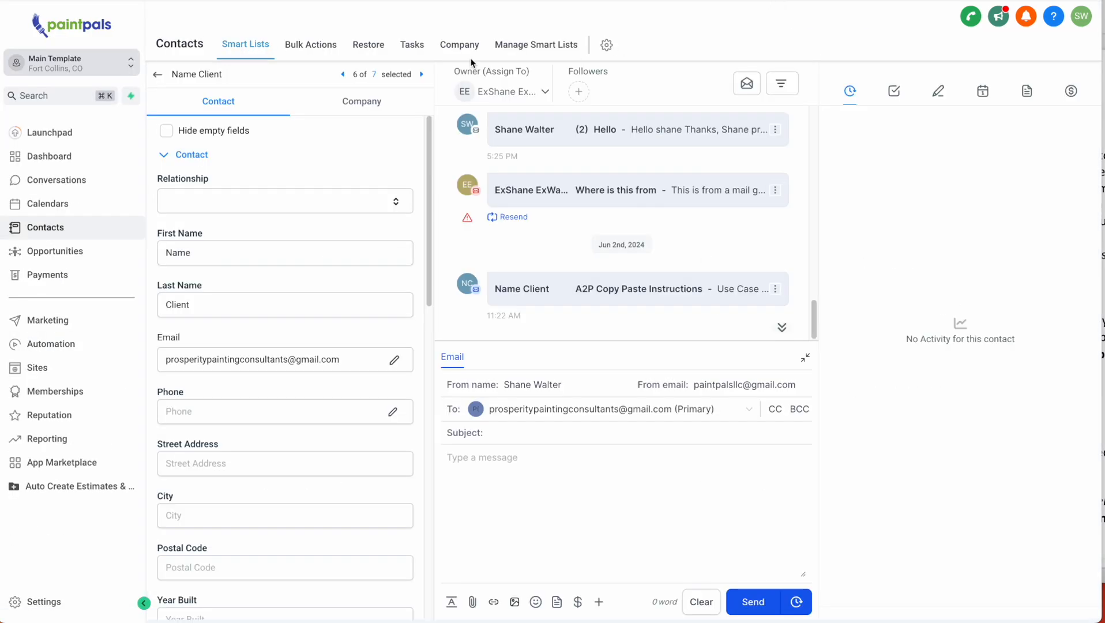
left_click(490, 96)
left_click(487, 164)
left_click(484, 95)
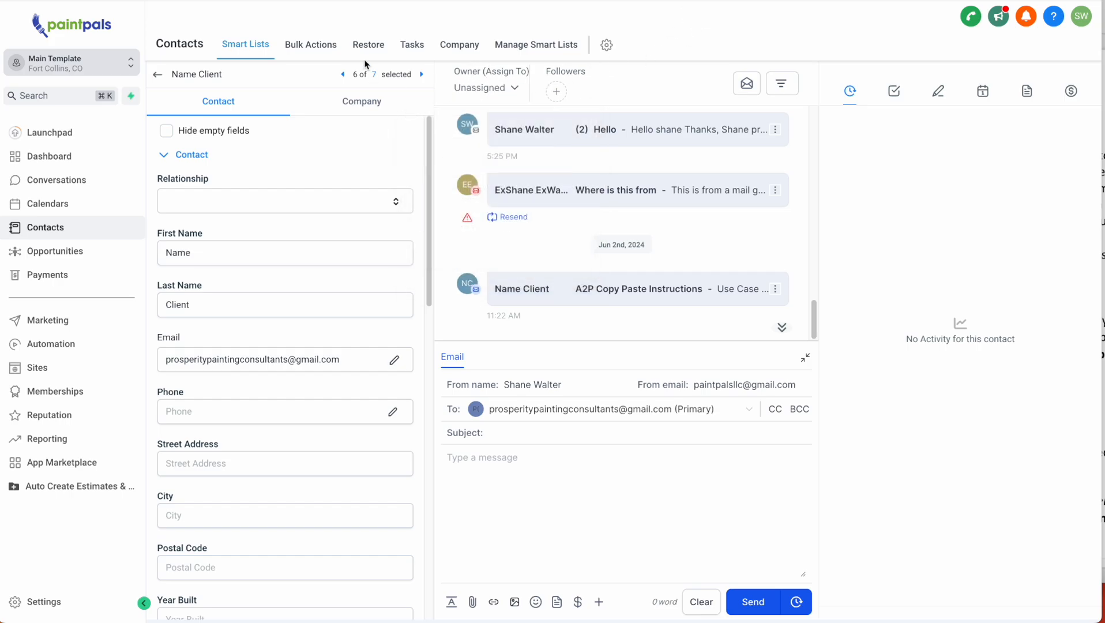
- Assign another staff user as the contact's owner and save the contact's phone number
left_click(484, 94)
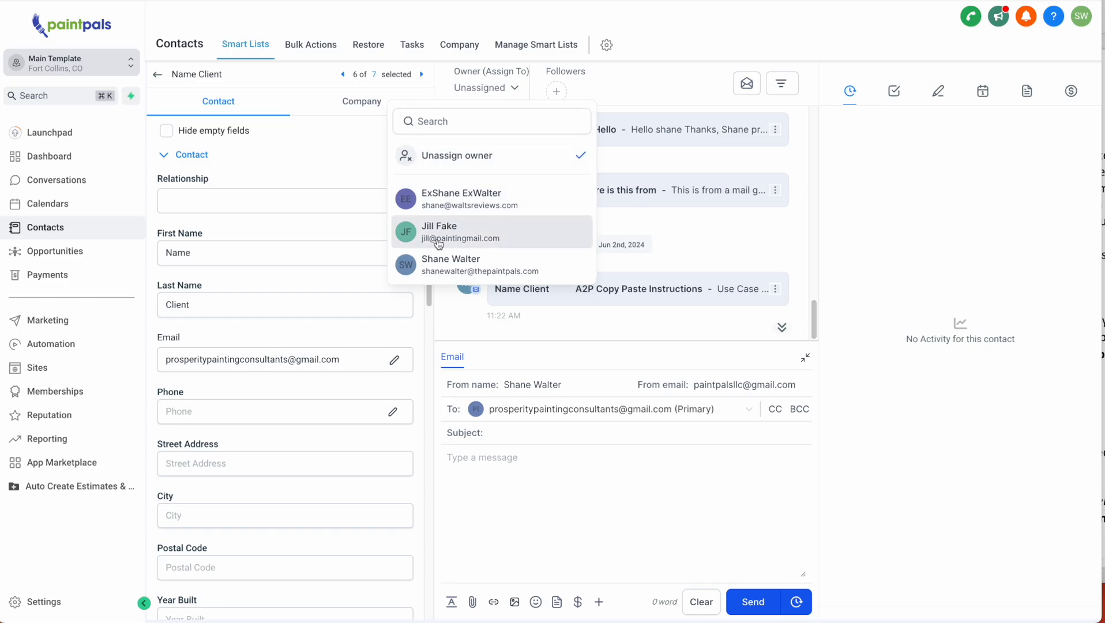
left_click(449, 267)
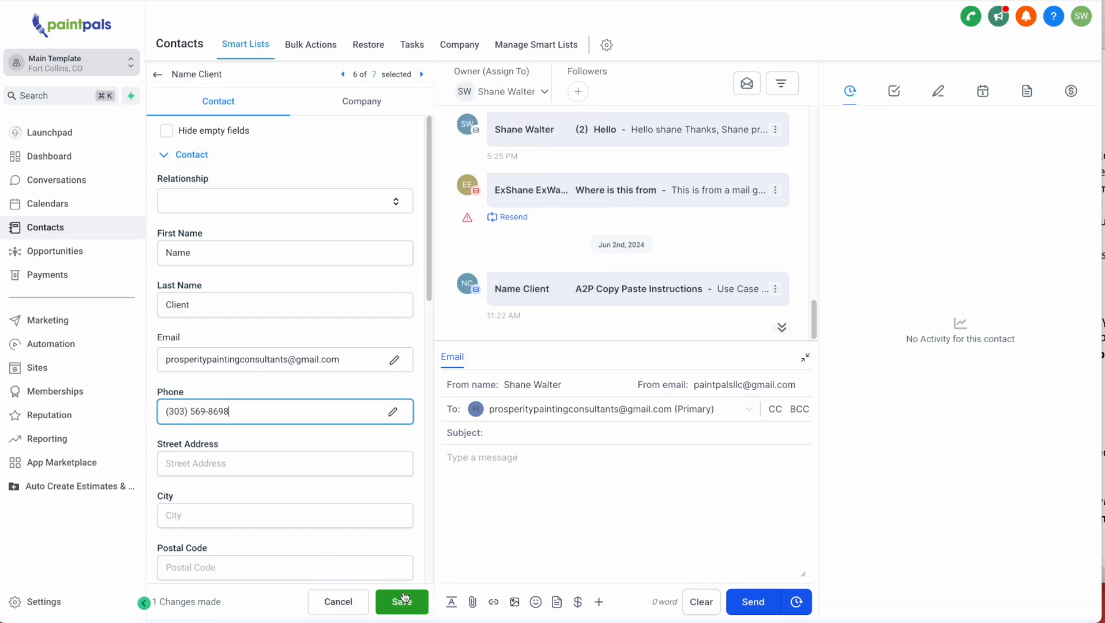
left_click(401, 601)
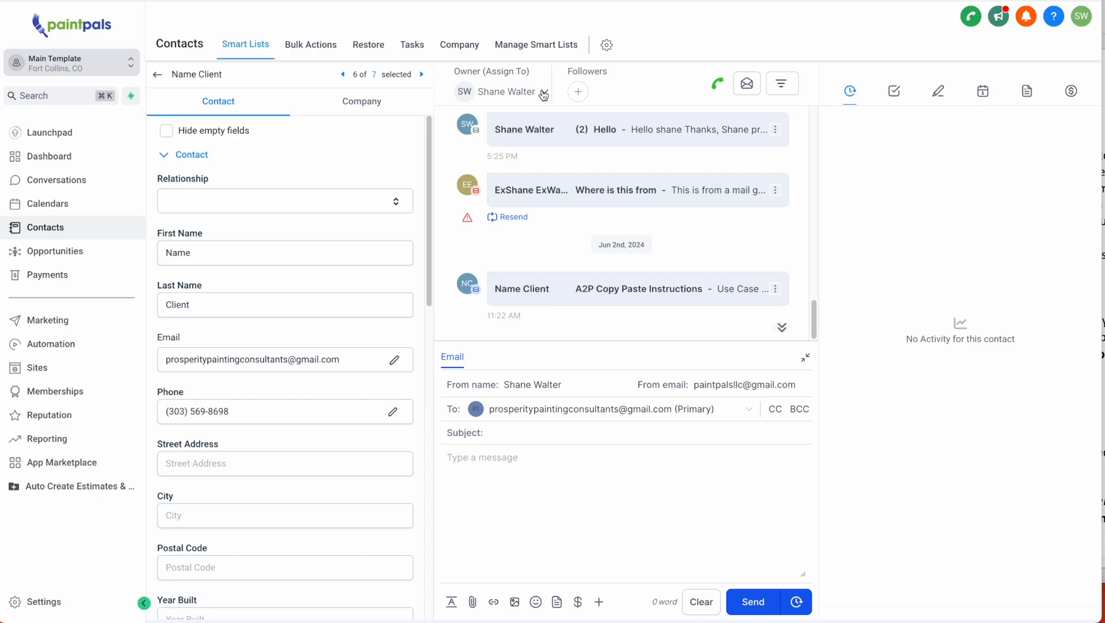
- Open the 'Explanation text of phone system' snippet and review its welcome, first-time caller, estimate and assigned-contact lines
left_click(48, 320)
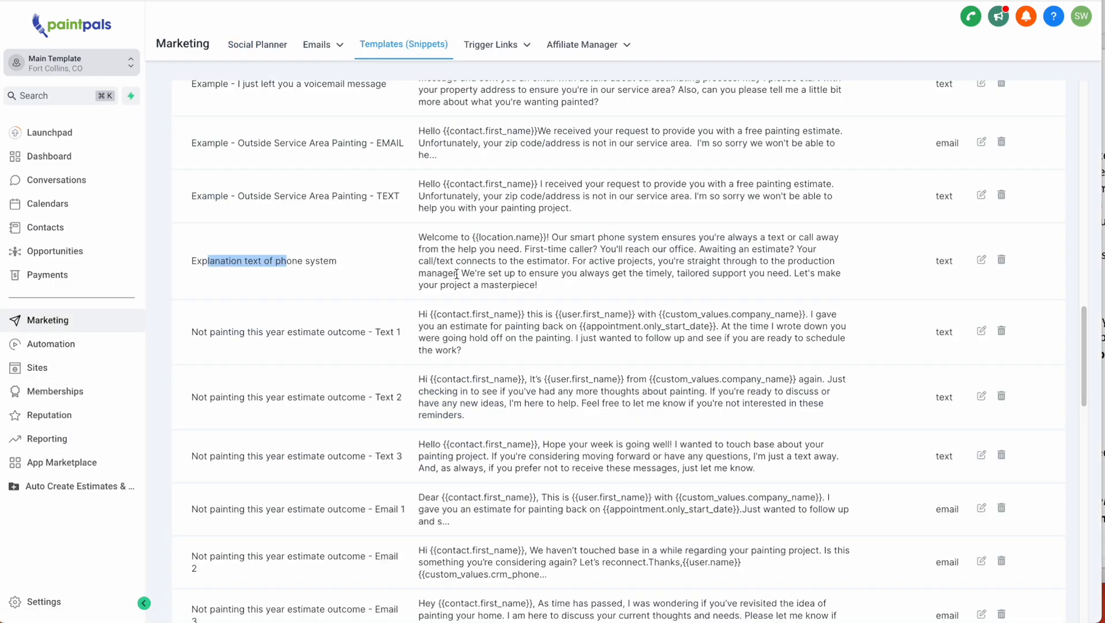
left_click(981, 259)
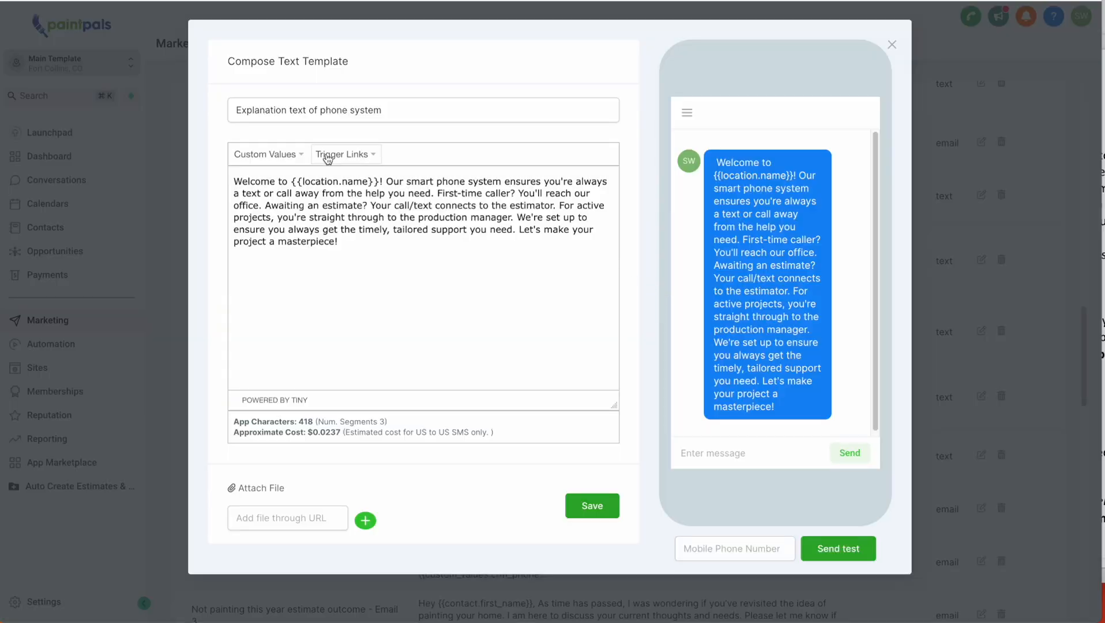
left_click_drag(267, 182, 327, 183)
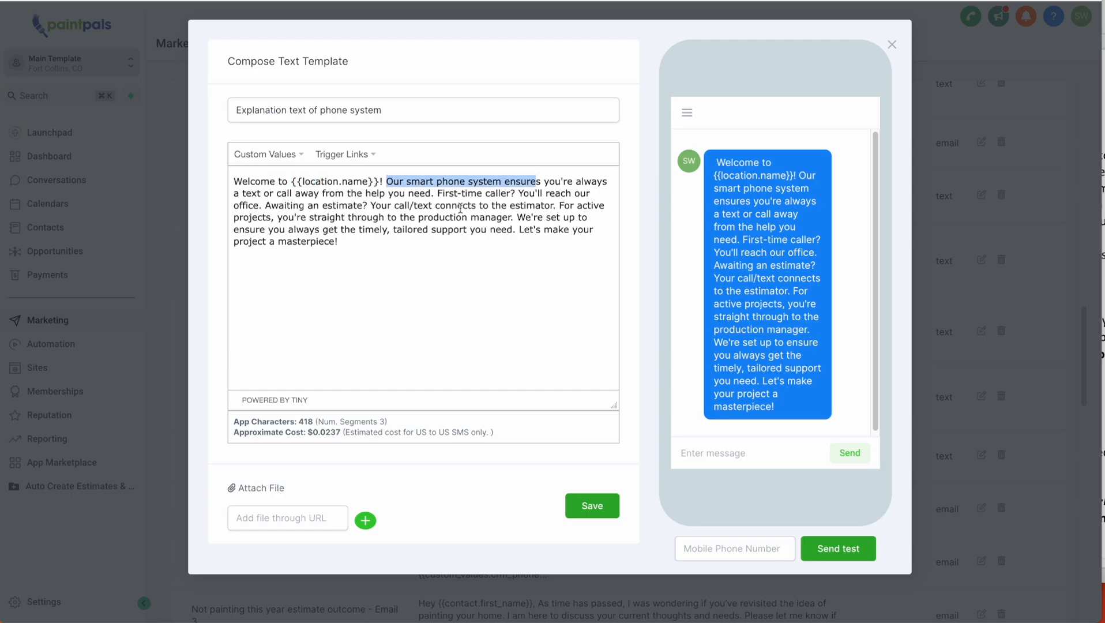
left_click_drag(478, 195, 506, 195)
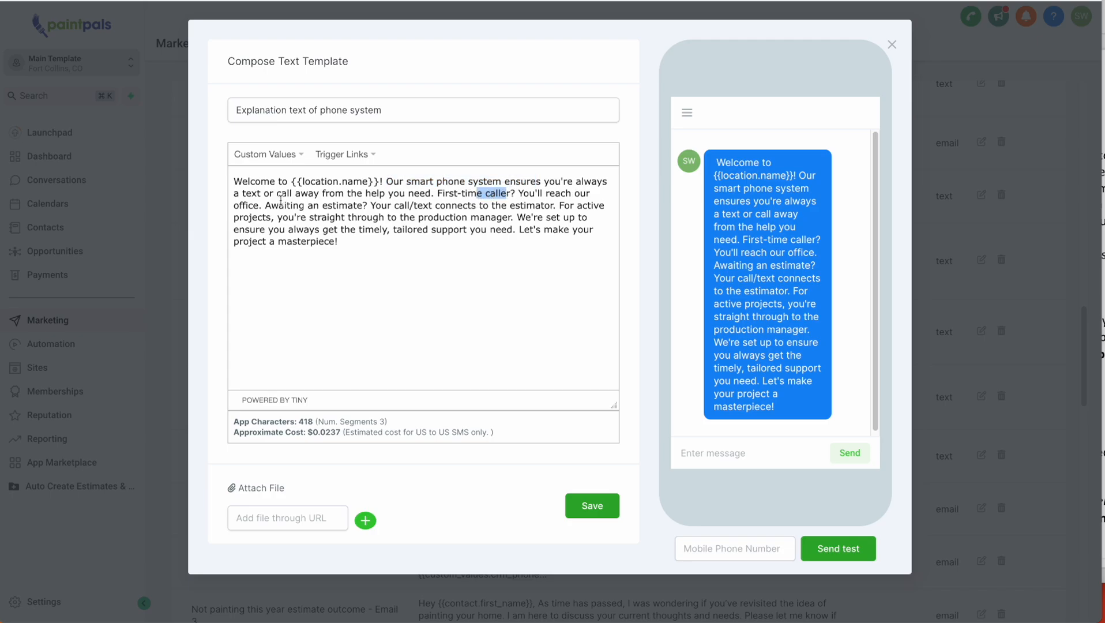
left_click_drag(284, 205, 327, 205)
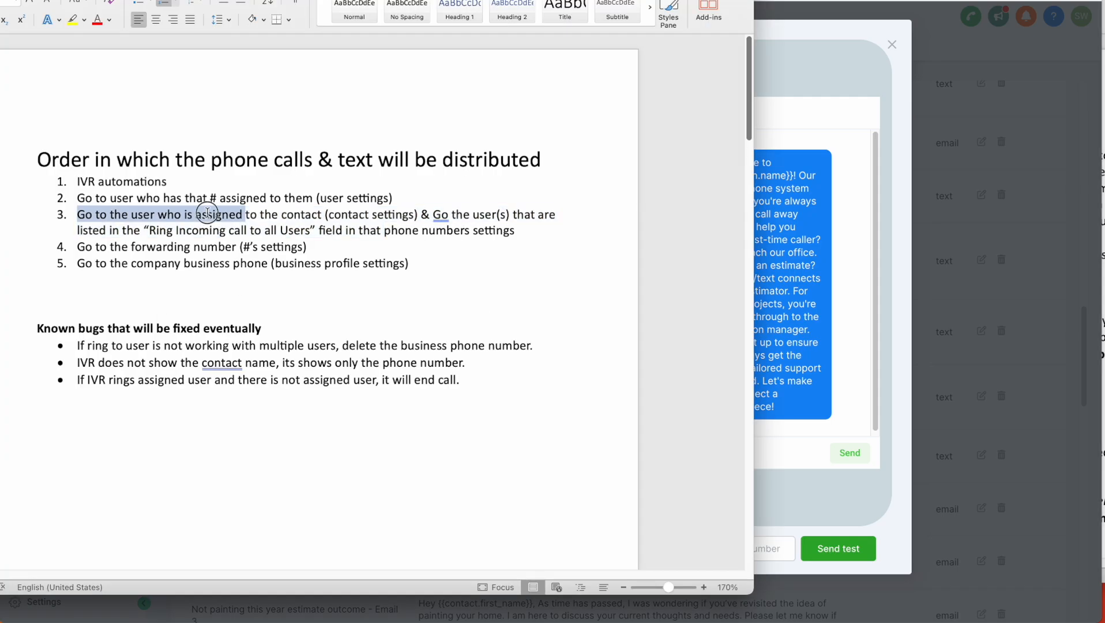
left_click_drag(207, 216, 421, 216)
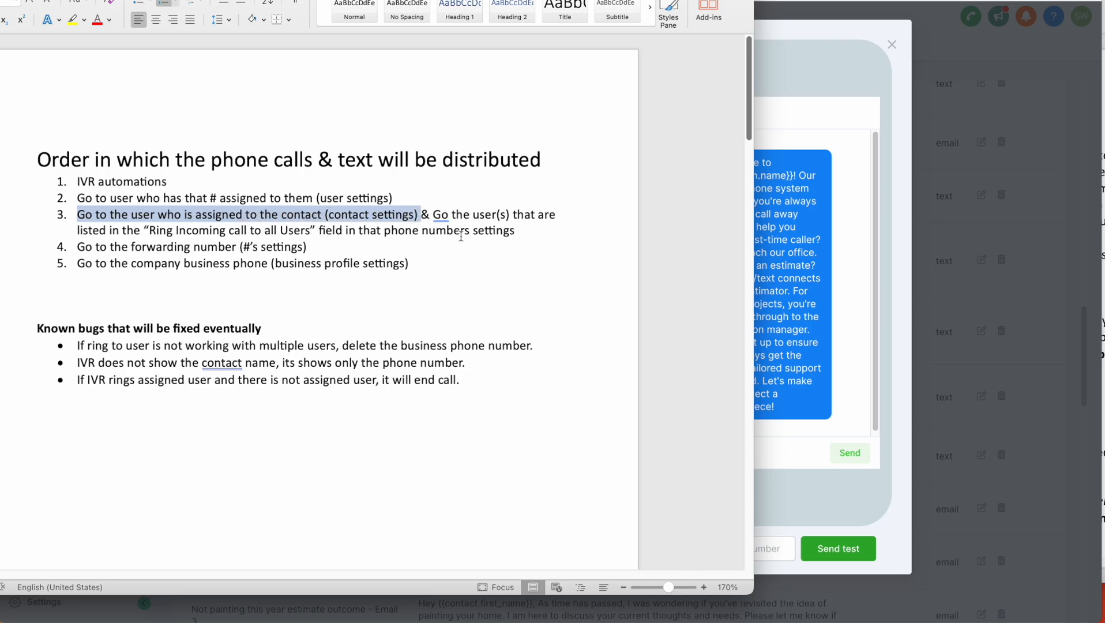
- Highlight step 3's ring-all-users rule in the Word notes, then return to the CRM
left_click_drag(515, 230, 146, 229)
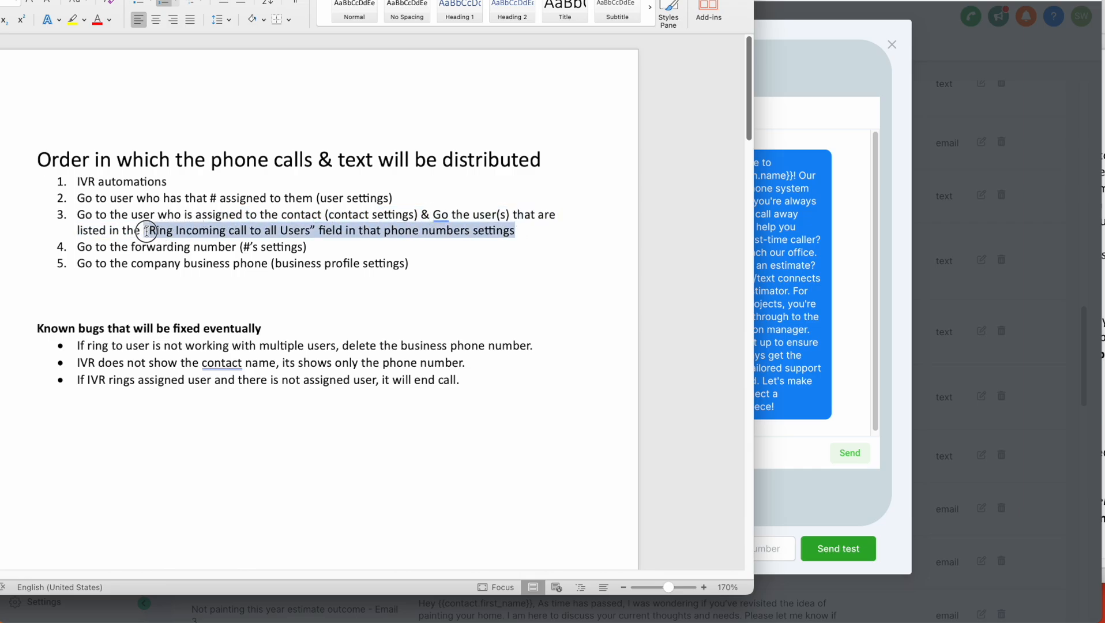
left_click_drag(77, 215, 515, 231)
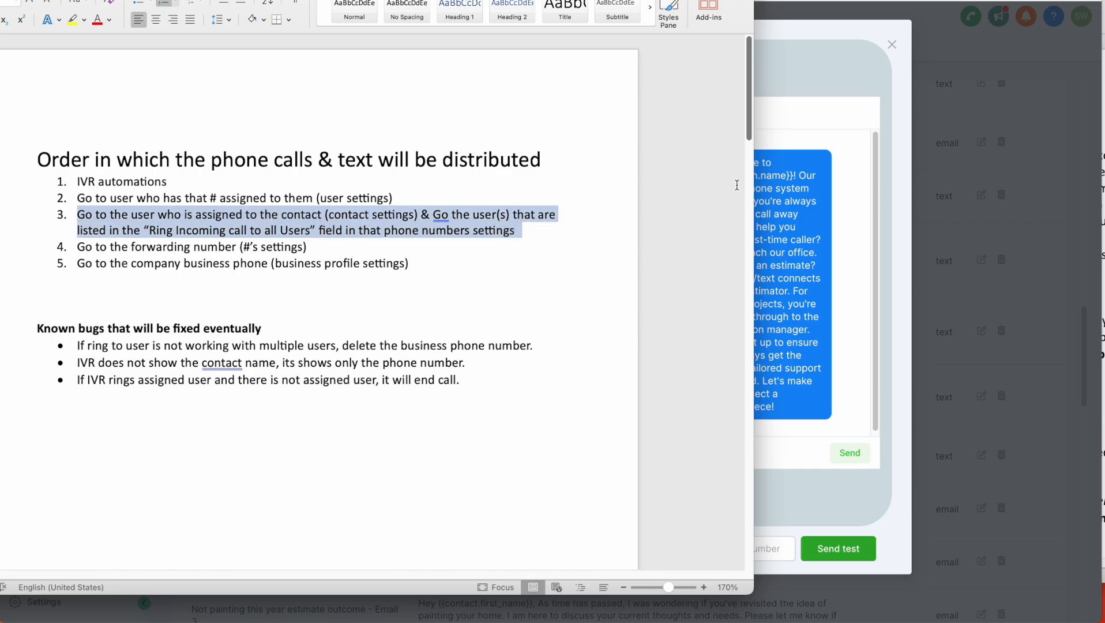
key("super+Tab")
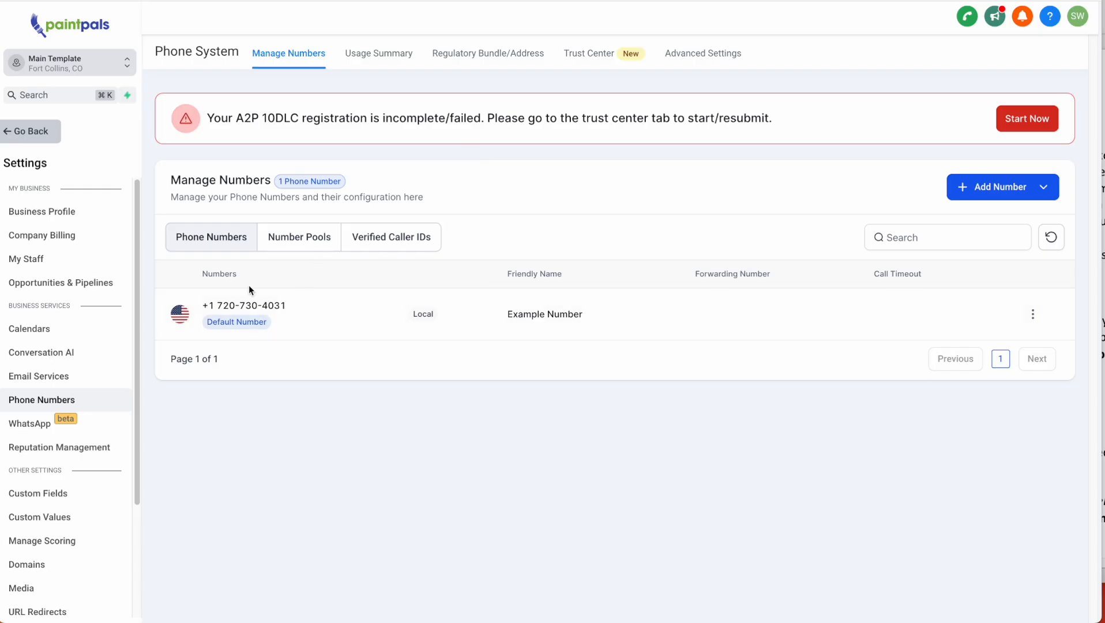
- Enable Ring Incoming Call to all Users on Example Number and add all three staff users
left_click(1033, 314)
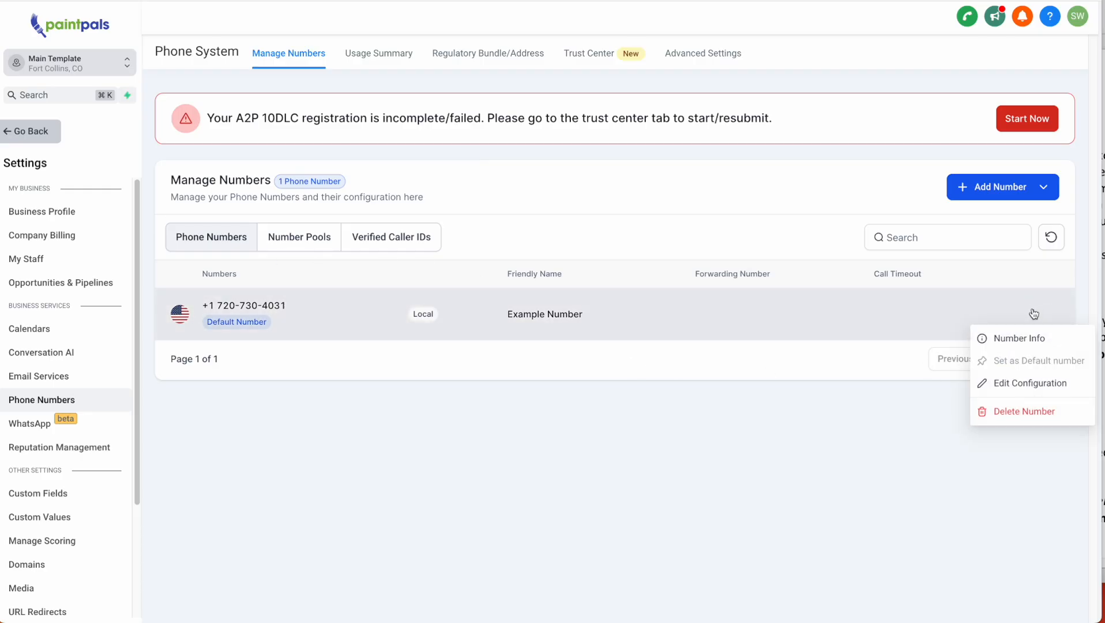
left_click(969, 384)
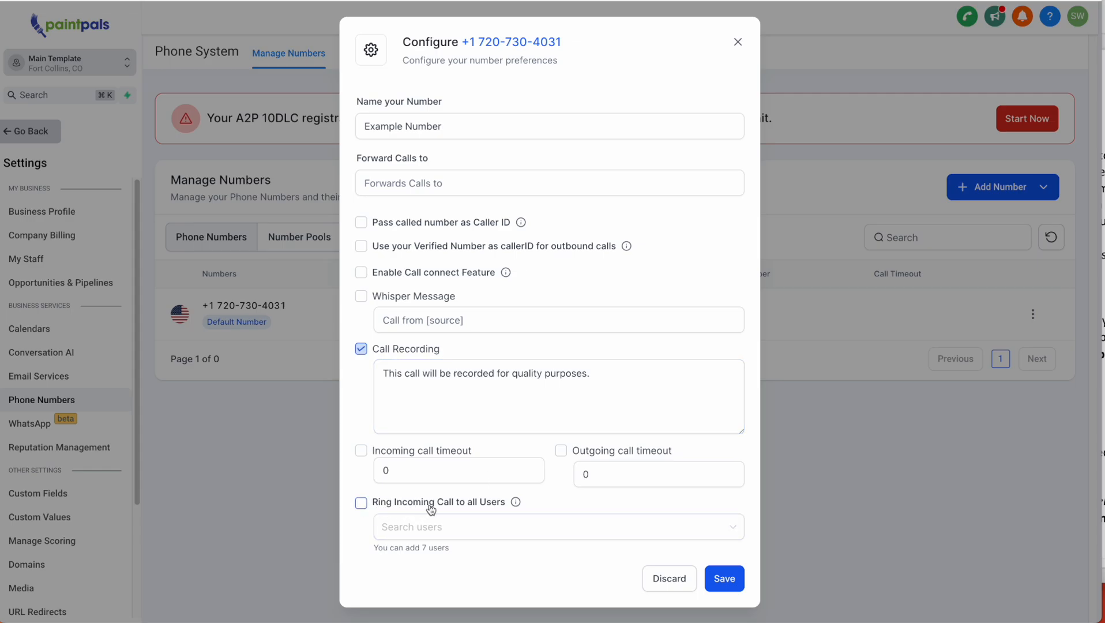
left_click(359, 507)
left_click(398, 527)
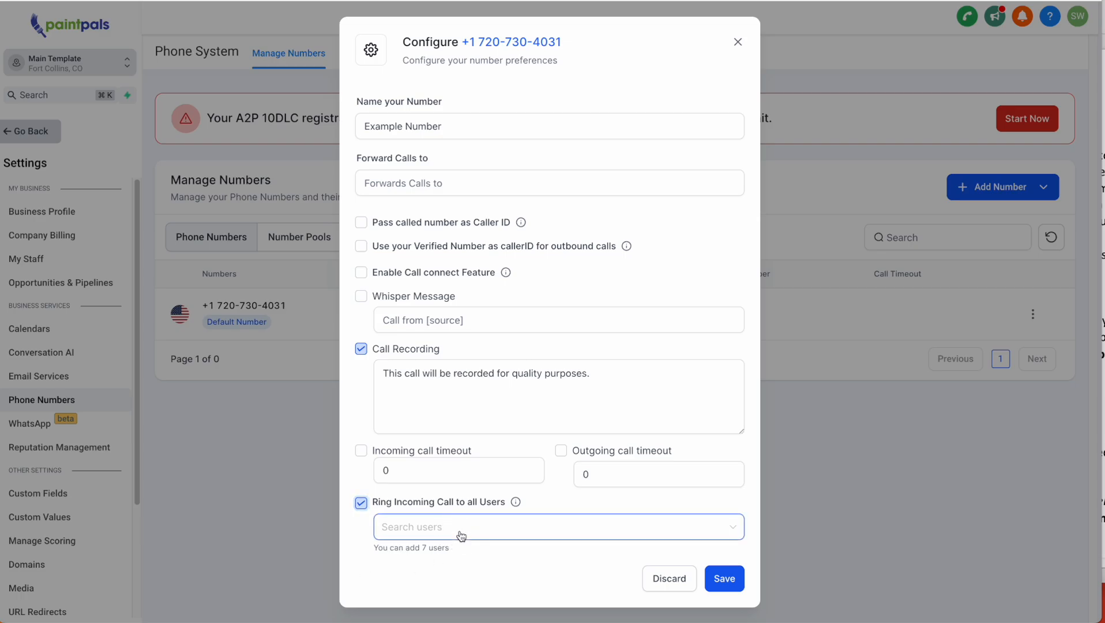
left_click(467, 579)
left_click(456, 556)
left_click(465, 598)
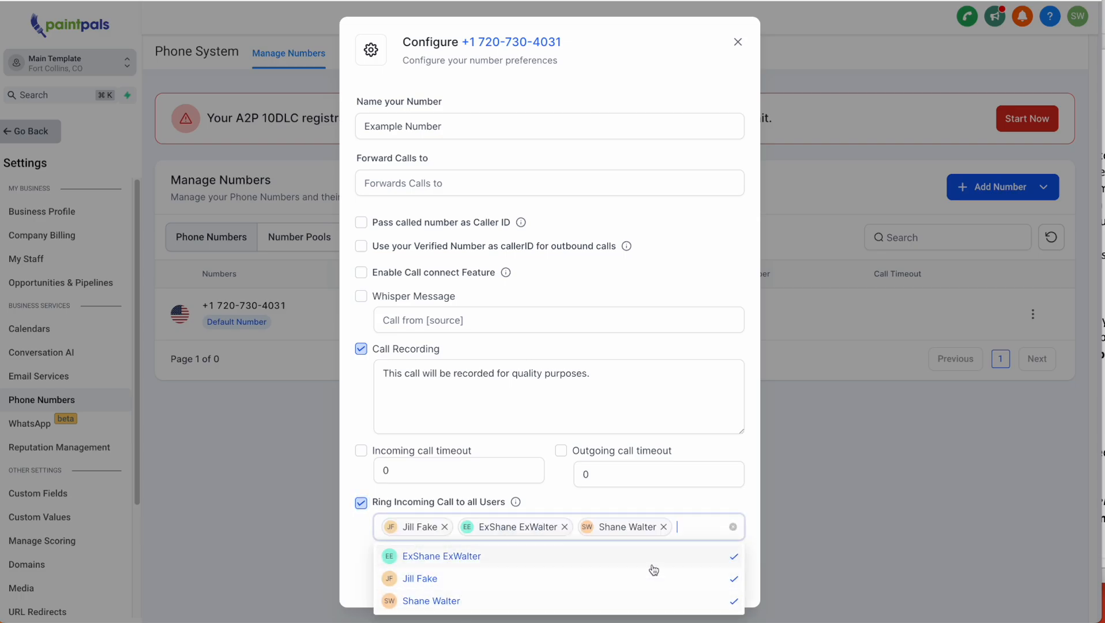
left_click(710, 506)
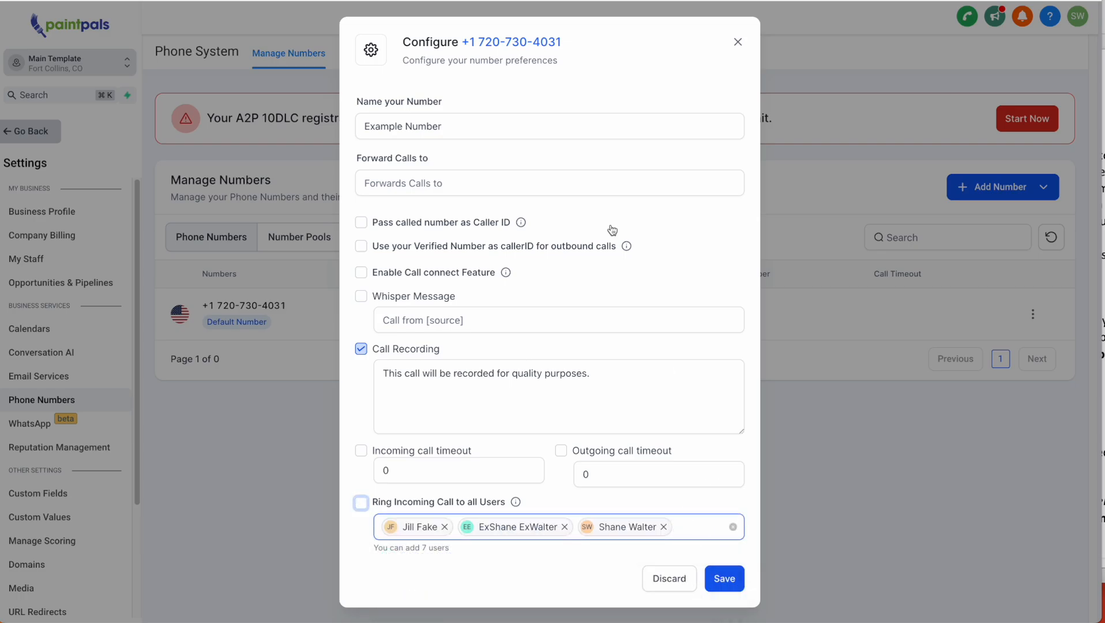
- Check the number's friendly name and re-enable ringing all users, matching step 3 of the notes
left_click(373, 120)
left_click_drag(373, 119, 459, 161)
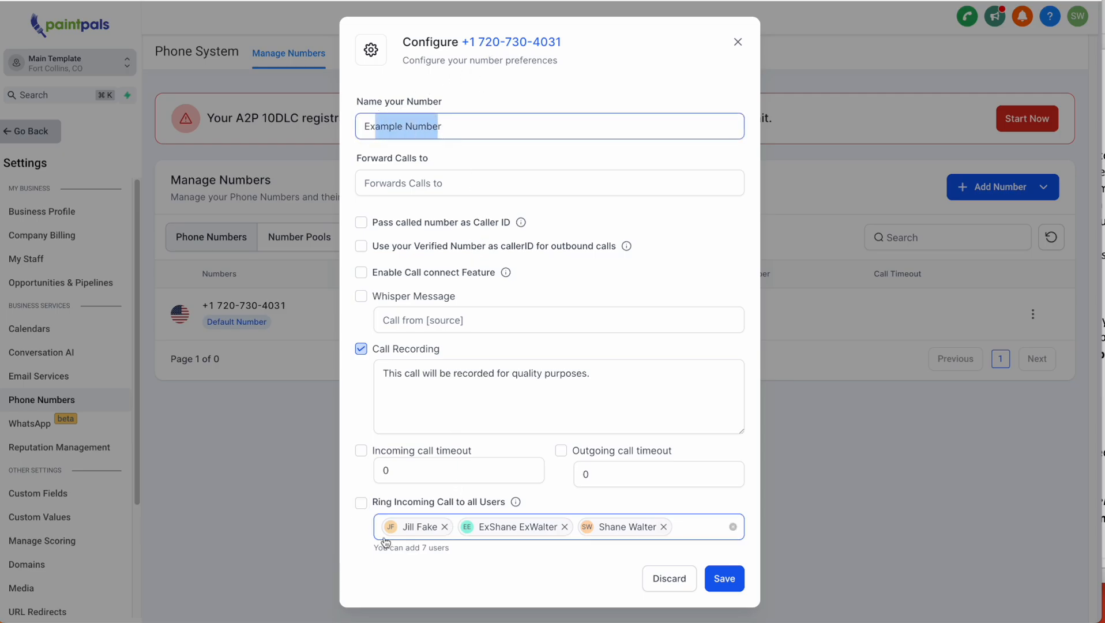
left_click(362, 504)
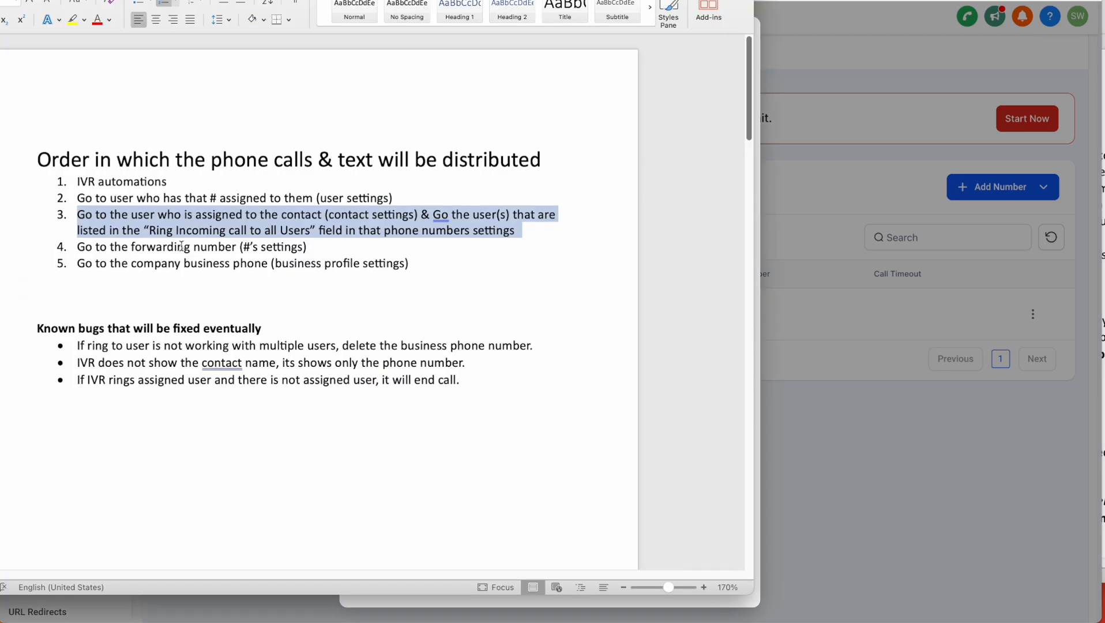
left_click_drag(78, 214, 492, 239)
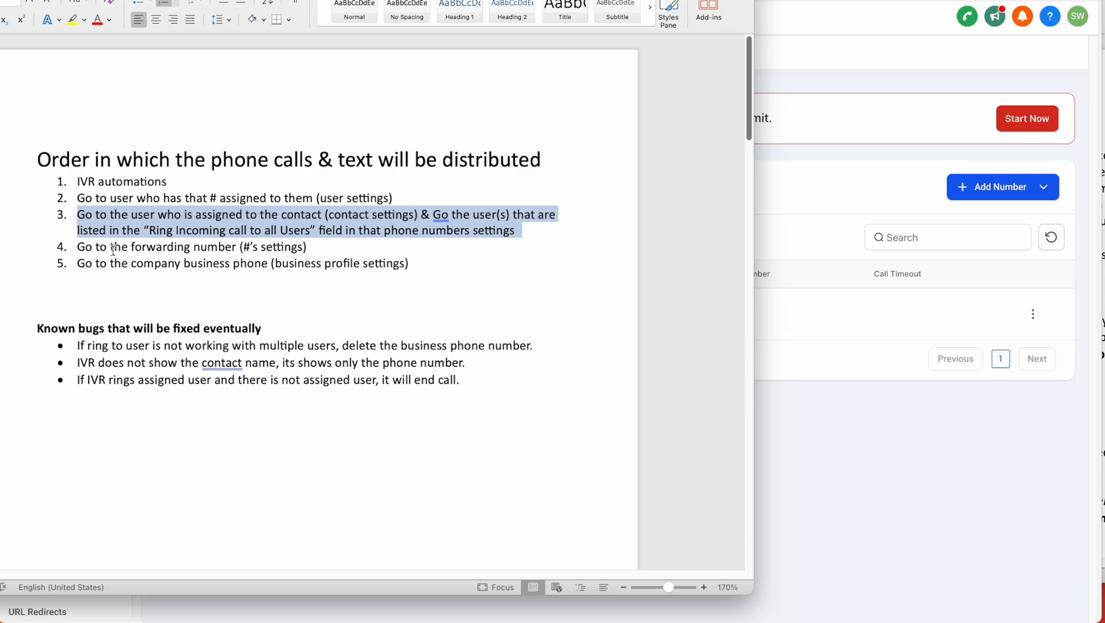
- Reopen Example Number's configuration and turn off ringing all users, removing all three staff users
left_click_drag(123, 251, 193, 248)
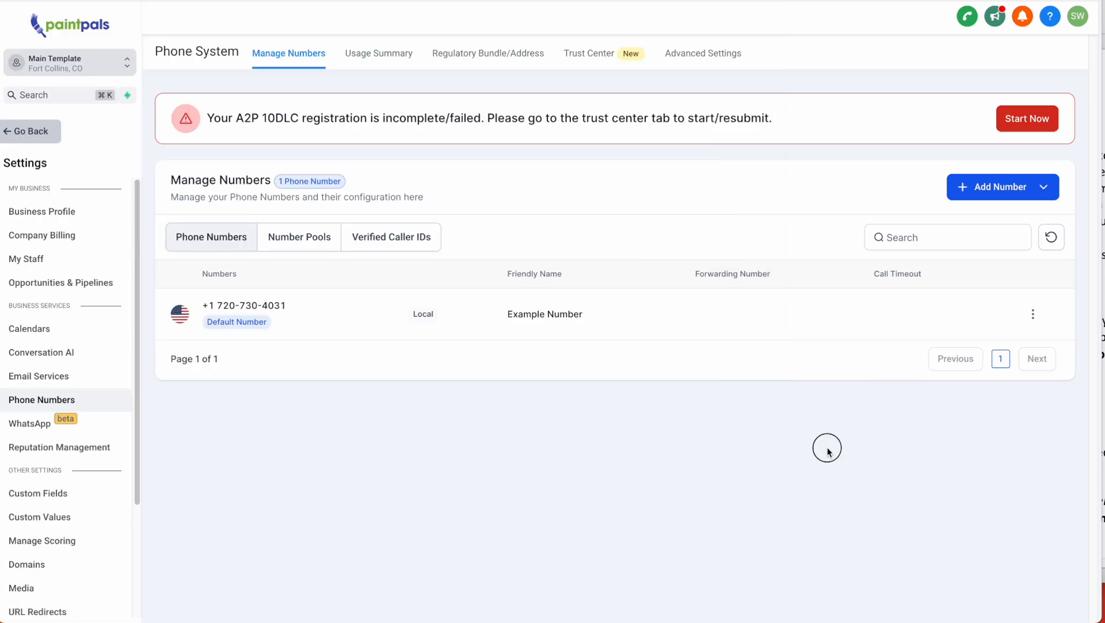
left_click(826, 446)
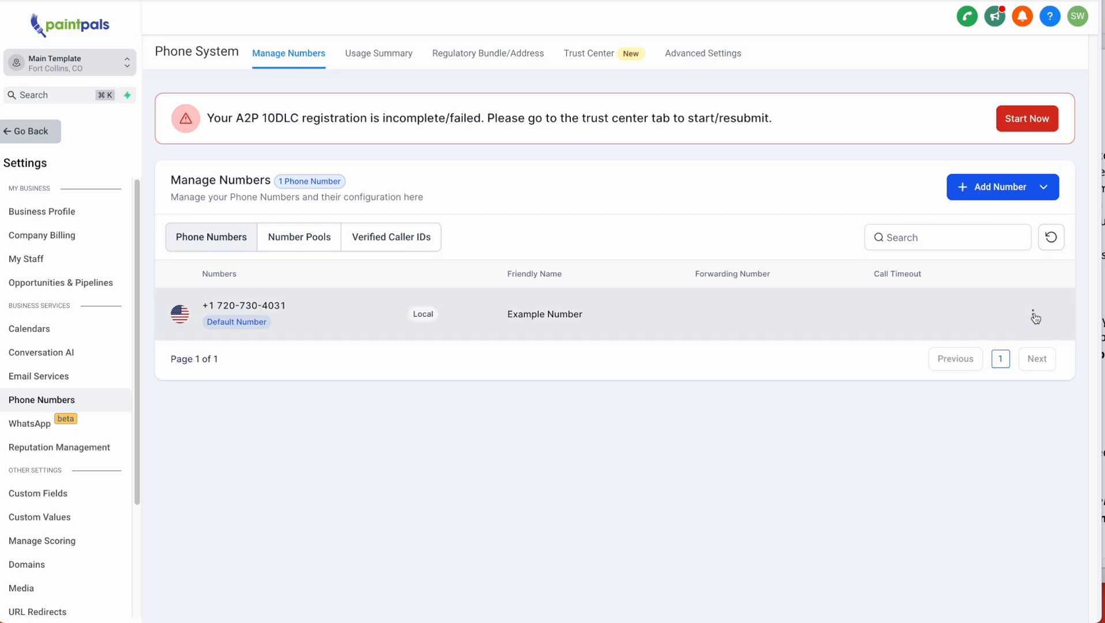
left_click(1033, 314)
left_click(1024, 382)
left_click(361, 503)
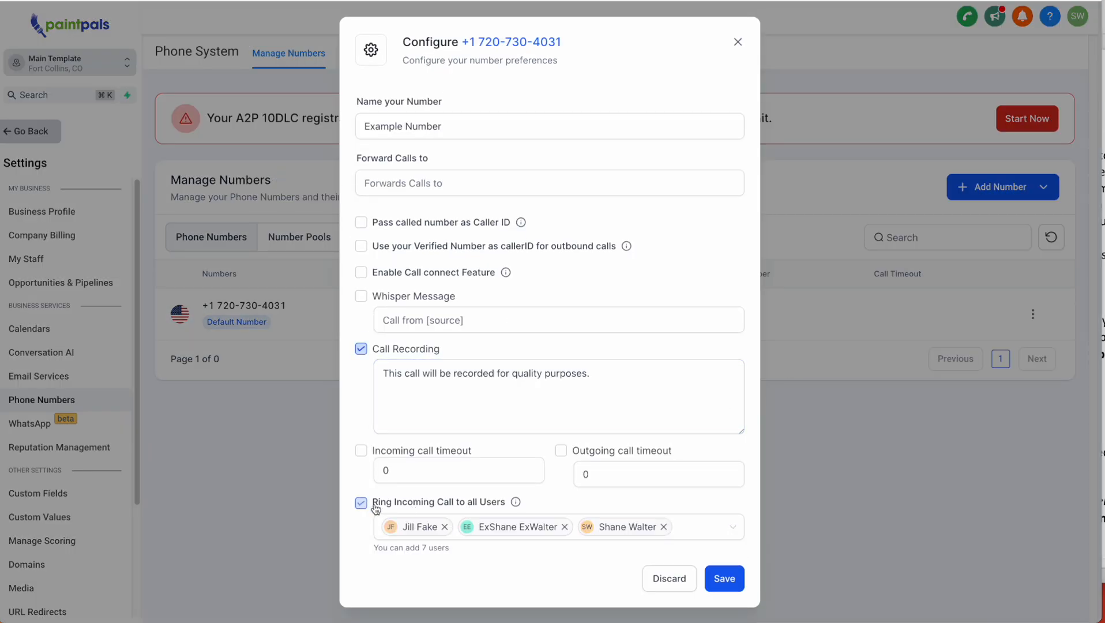
left_click(662, 527)
left_click(565, 526)
left_click(445, 526)
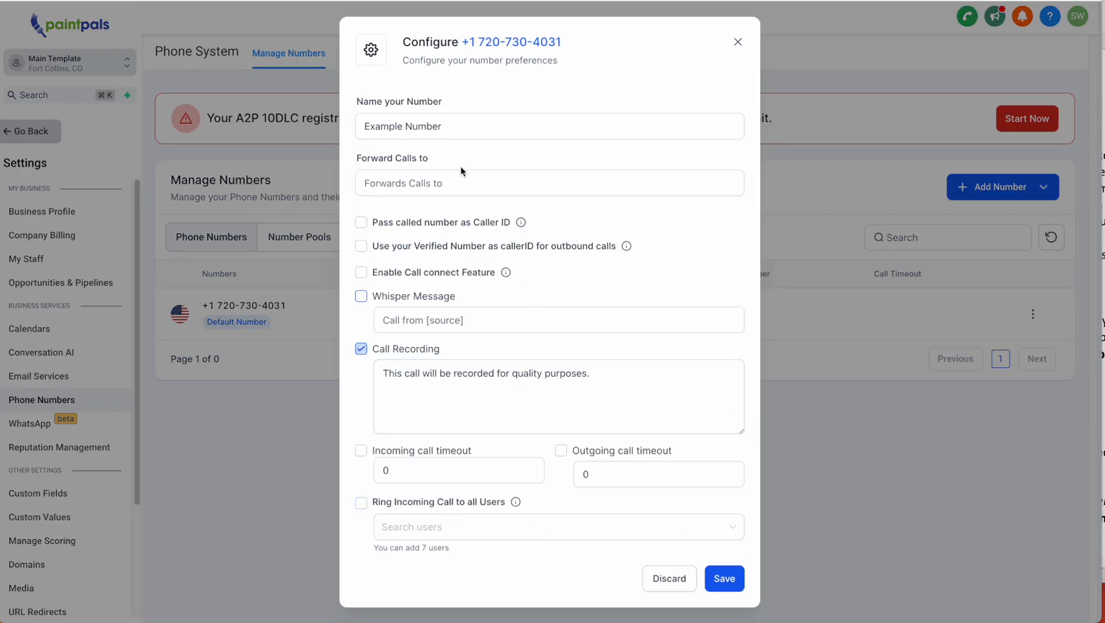
- Enter a call forwarding phone number and check the business-phone step in the notes
left_click(429, 185)
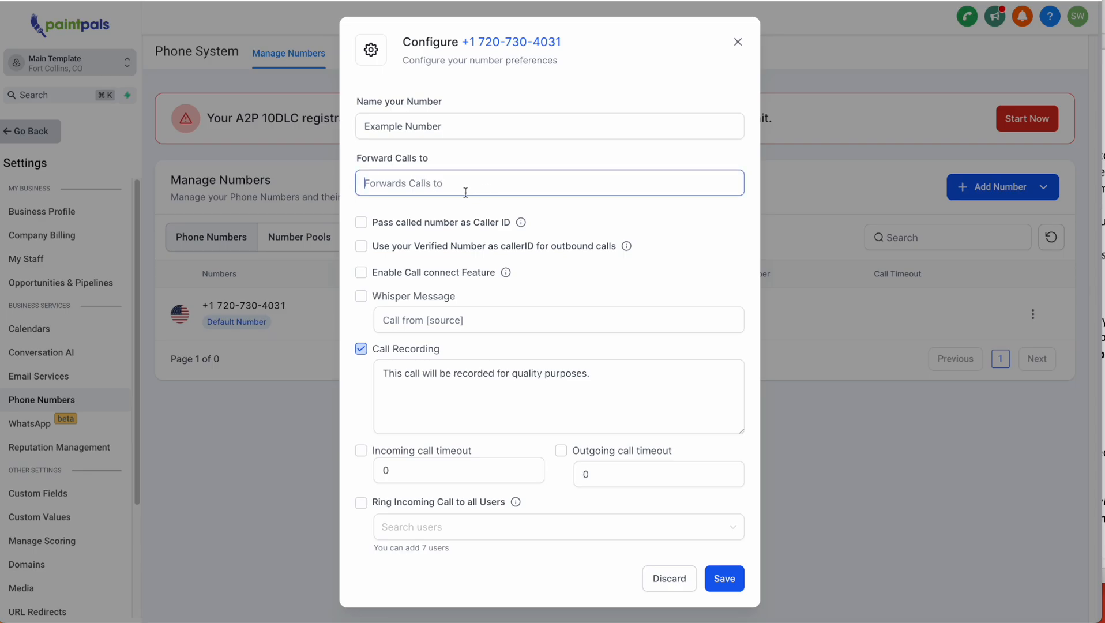
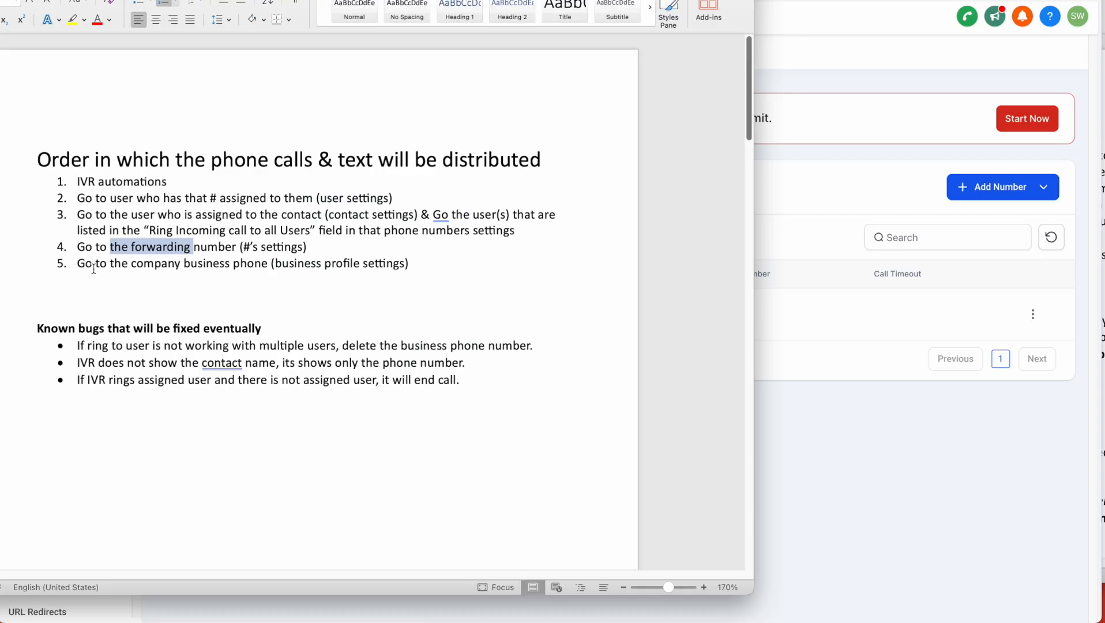
left_click_drag(77, 264, 370, 282)
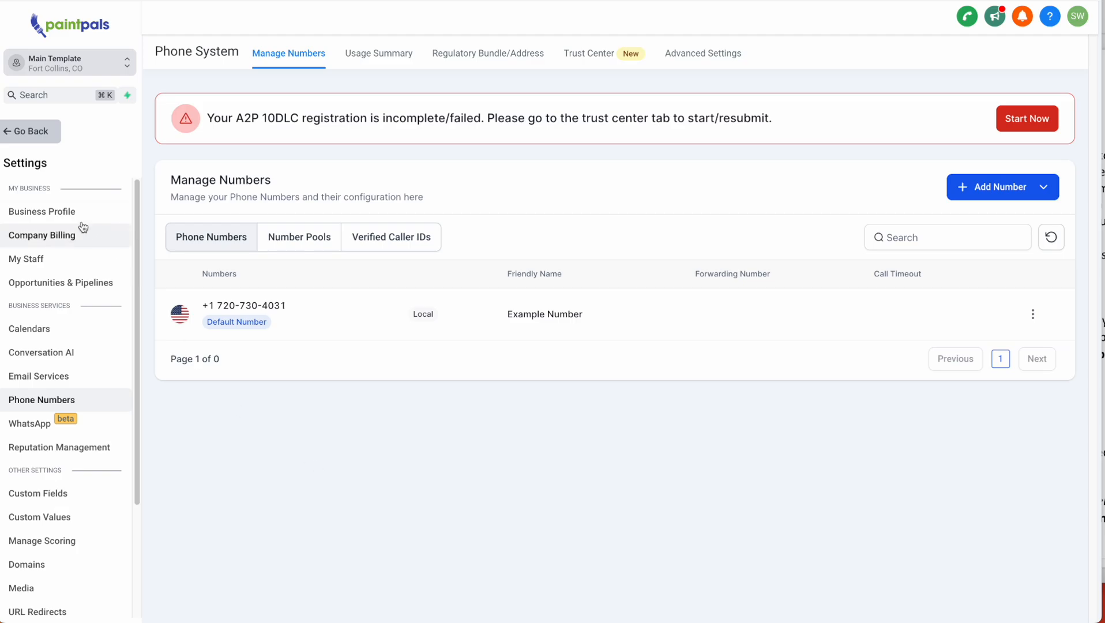
- Untick forwarding to 'My Phone Number' for the staff member and close their Team Management settings
left_click(68, 215)
left_click_drag(468, 384, 451, 362)
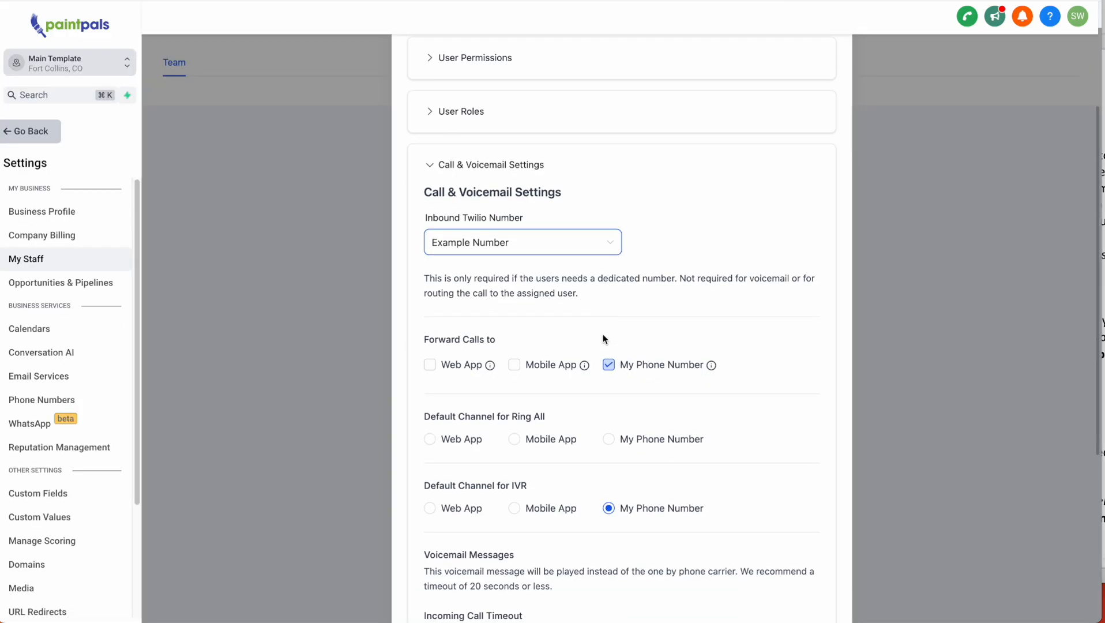
scroll(603, 336, "down", 2)
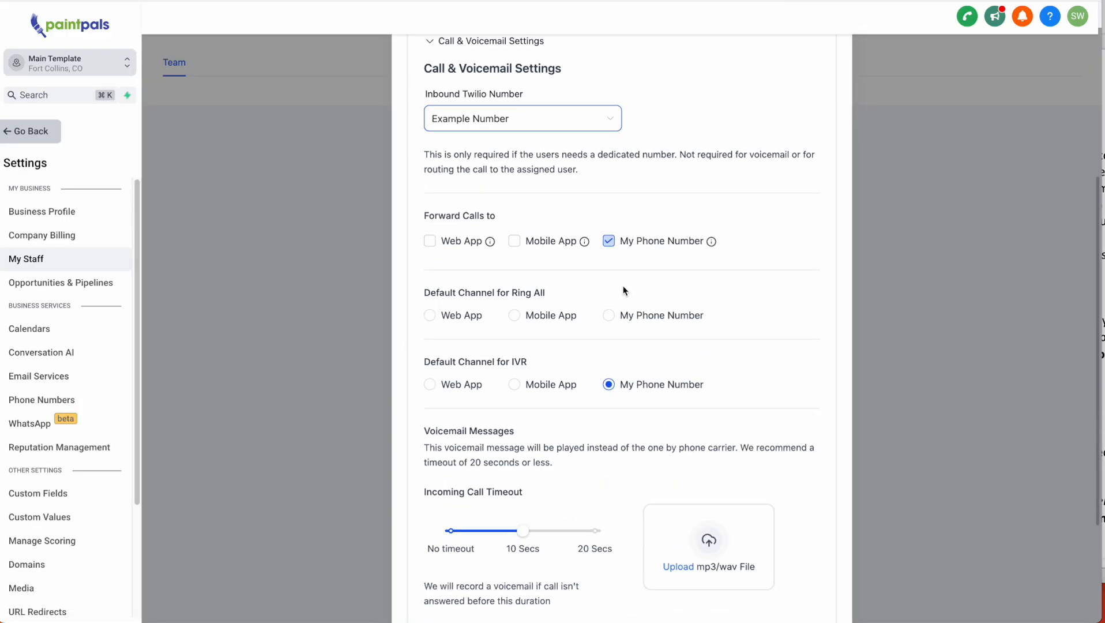
left_click(609, 242)
scroll(610, 250, "down", 2)
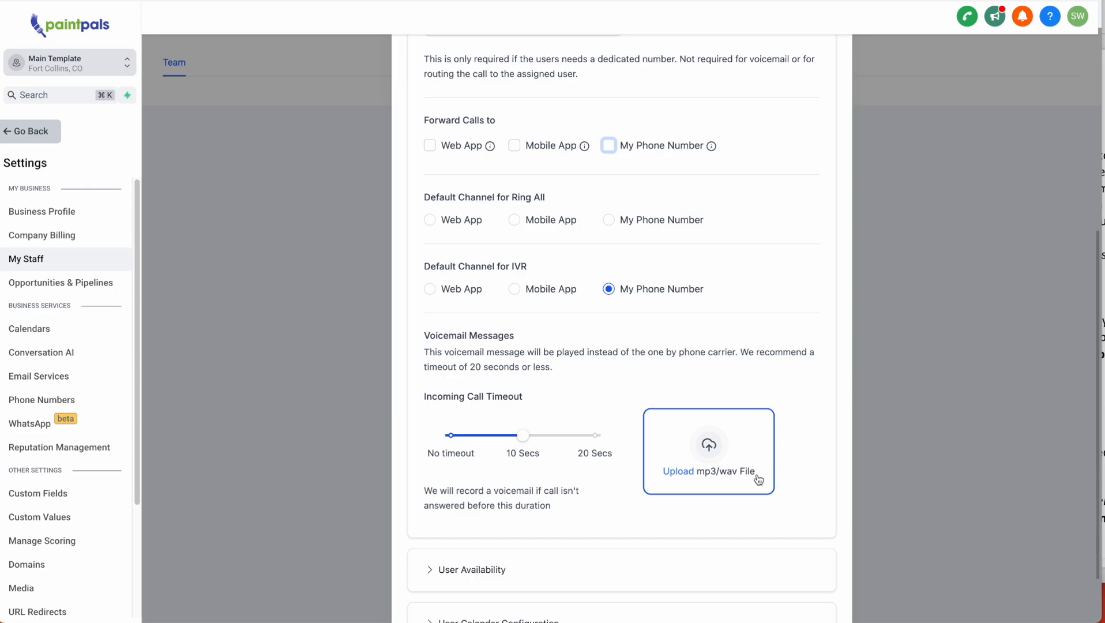
scroll(767, 311, "up", 6)
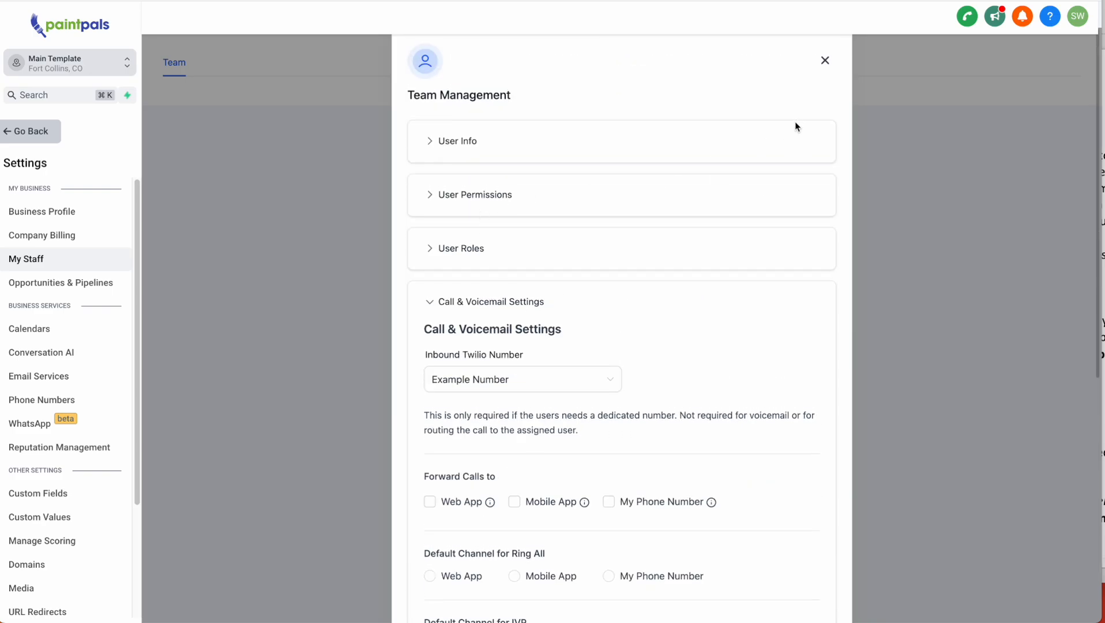
left_click(825, 61)
left_click(51, 212)
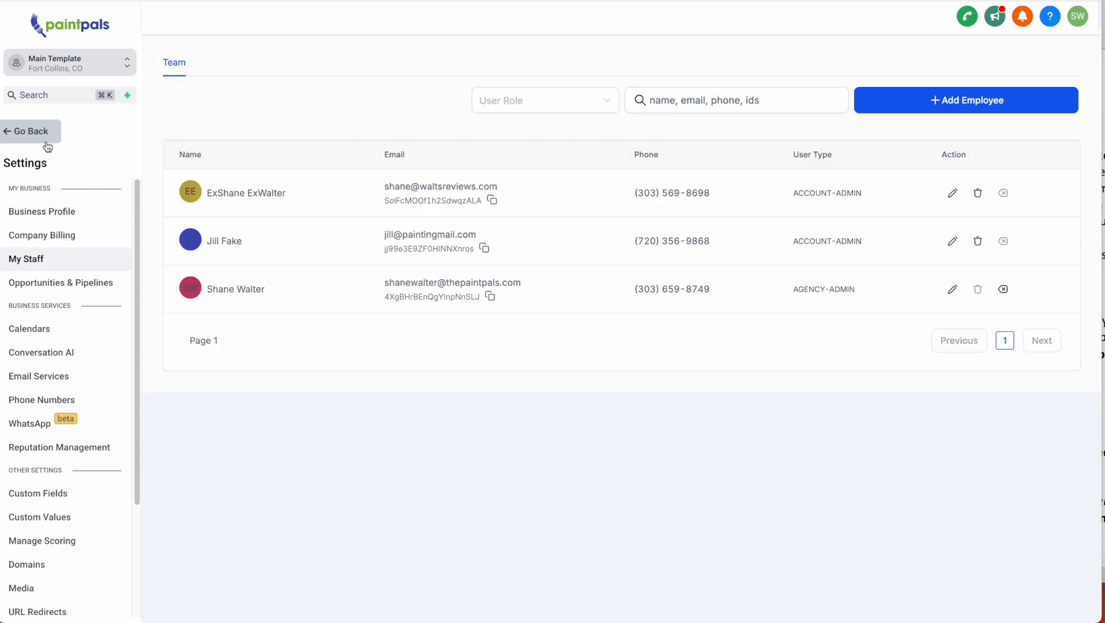
scroll(355, 397, "down", 2)
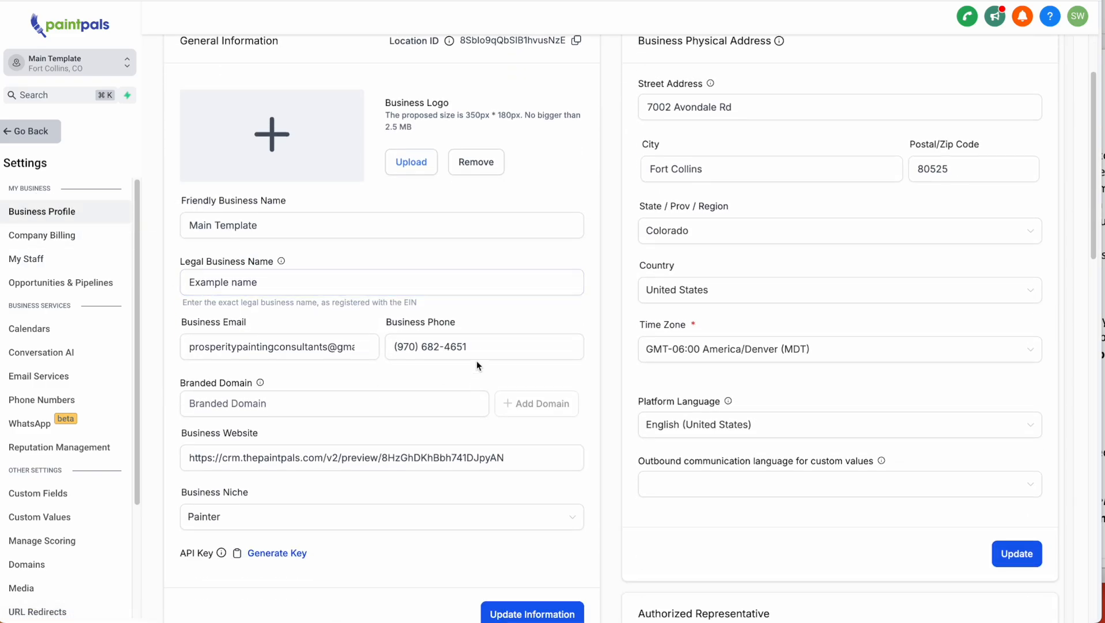
left_click_drag(478, 348, 349, 351)
left_click(1, 321)
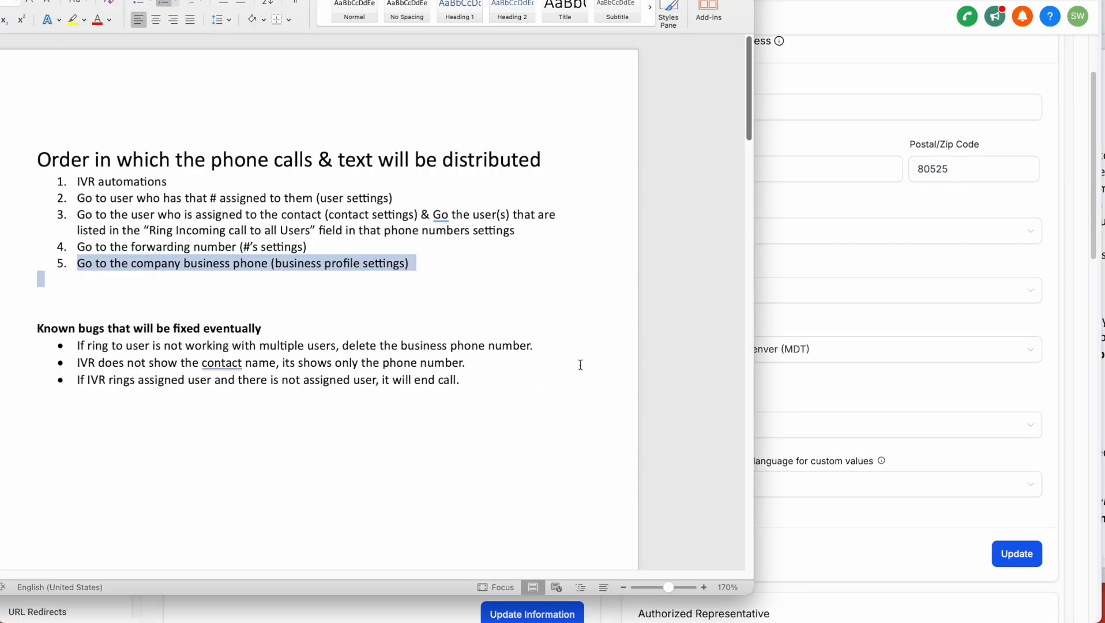
left_click(881, 289)
scroll(359, 490, "down", 10)
scroll(358, 455, "down", 1)
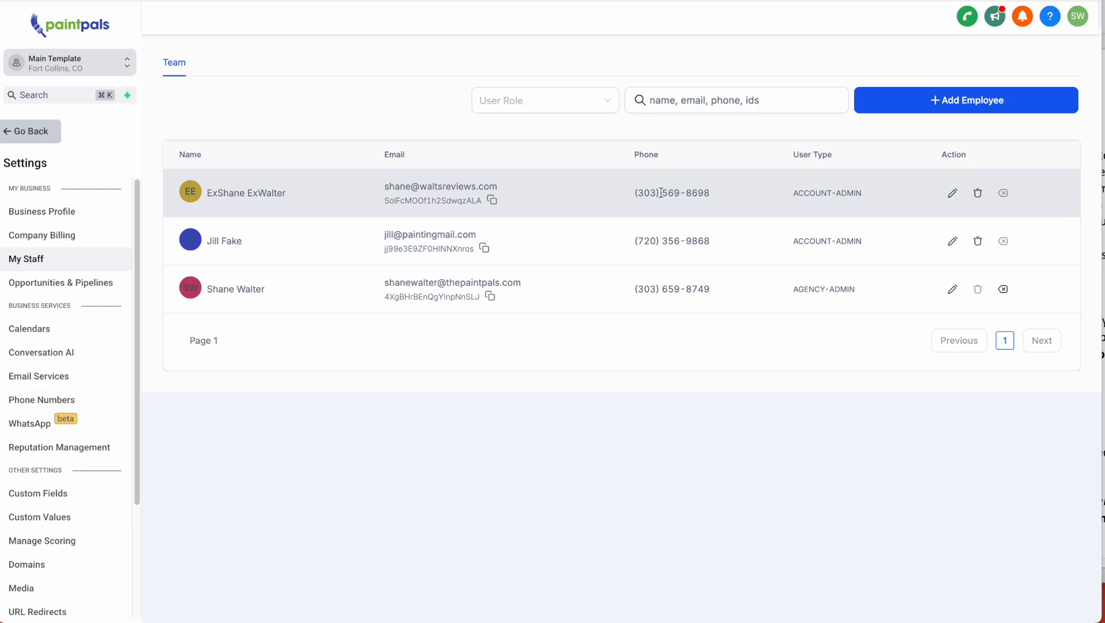
- Set the first staff member's Inbound Twilio Number to Example Number
left_click(661, 193)
left_click(447, 149)
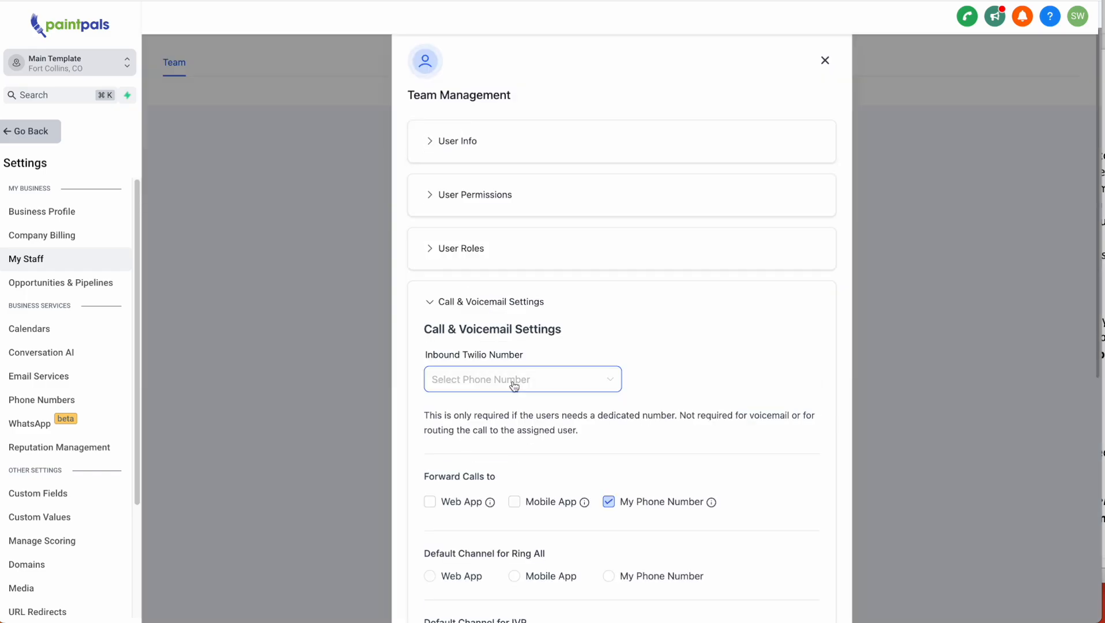
scroll(519, 334, "down", 2)
left_click(519, 272)
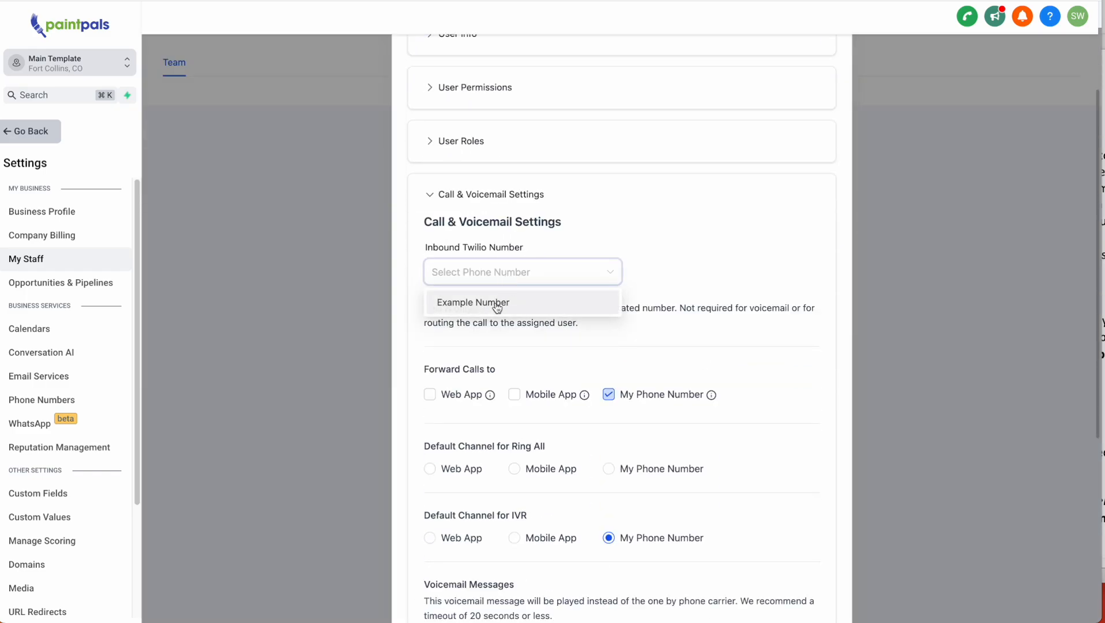
left_click(496, 305)
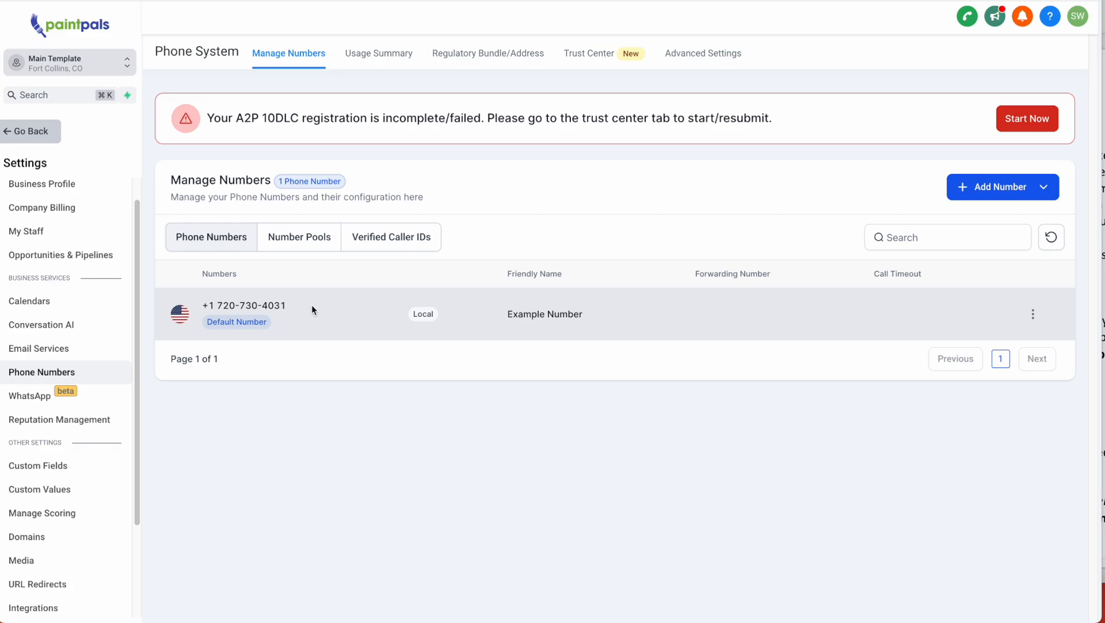
- Review routing steps 2–5 and the known-bug notes in Word, then bring back the number configuration
key("super+Tab")
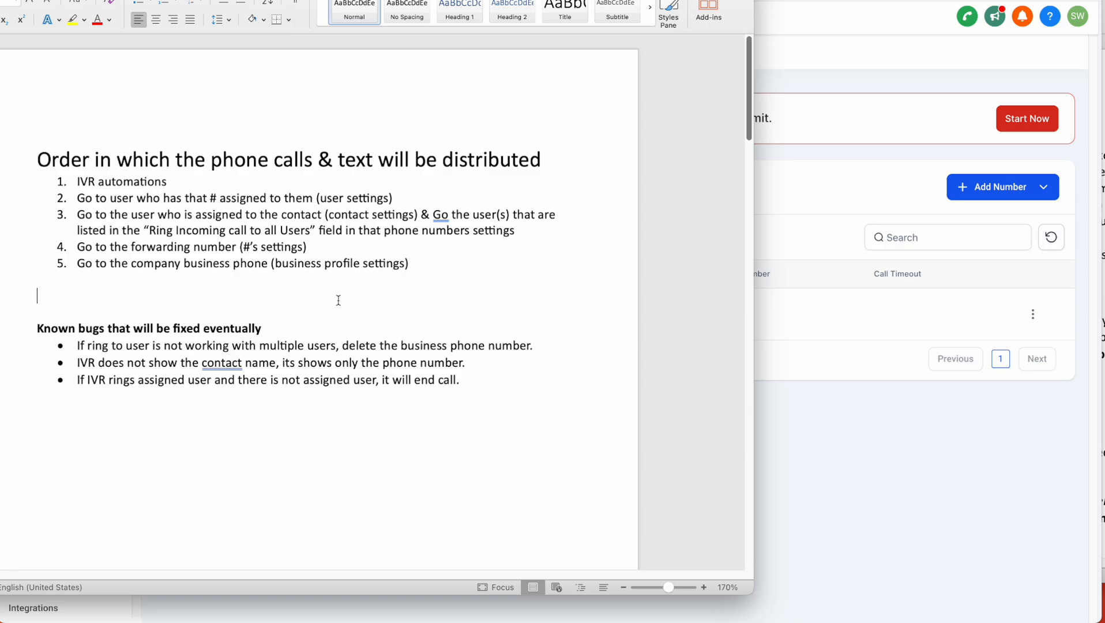
left_click_drag(74, 363, 500, 366)
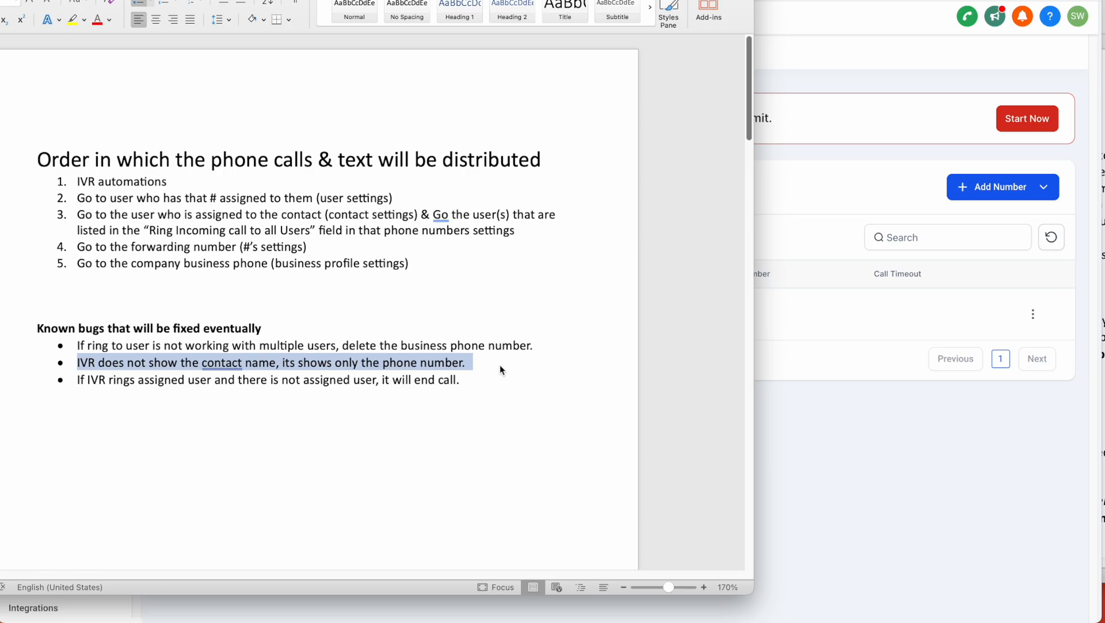
left_click_drag(459, 265, 192, 193)
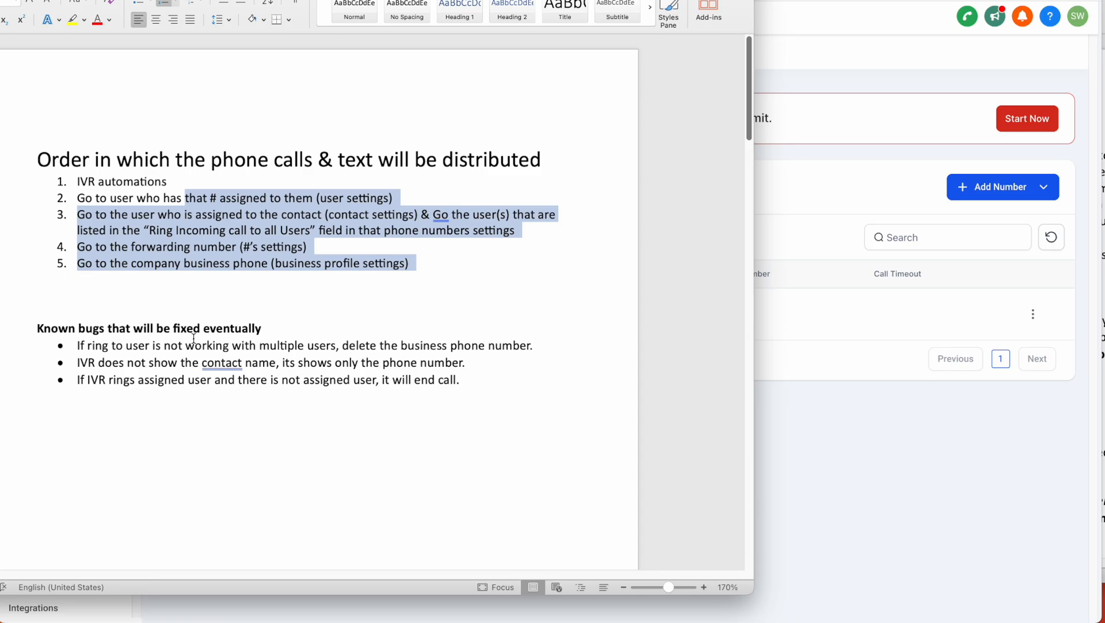
triple_click(194, 338)
left_click(918, 476)
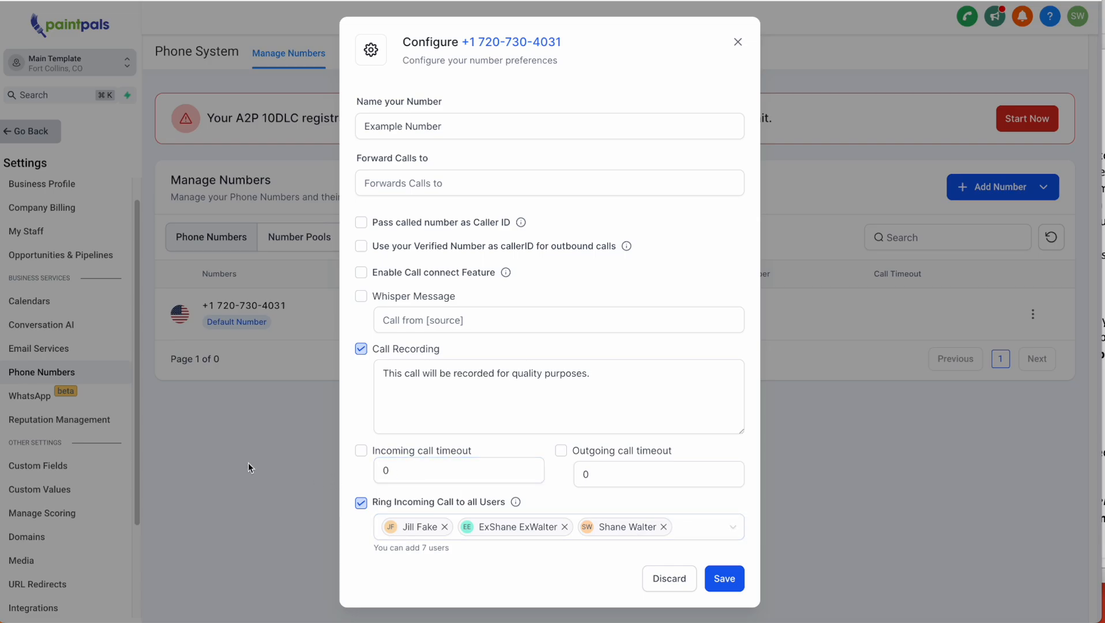
- Clear the Business Phone field in Business Profile and save with Update Information
left_click(738, 42)
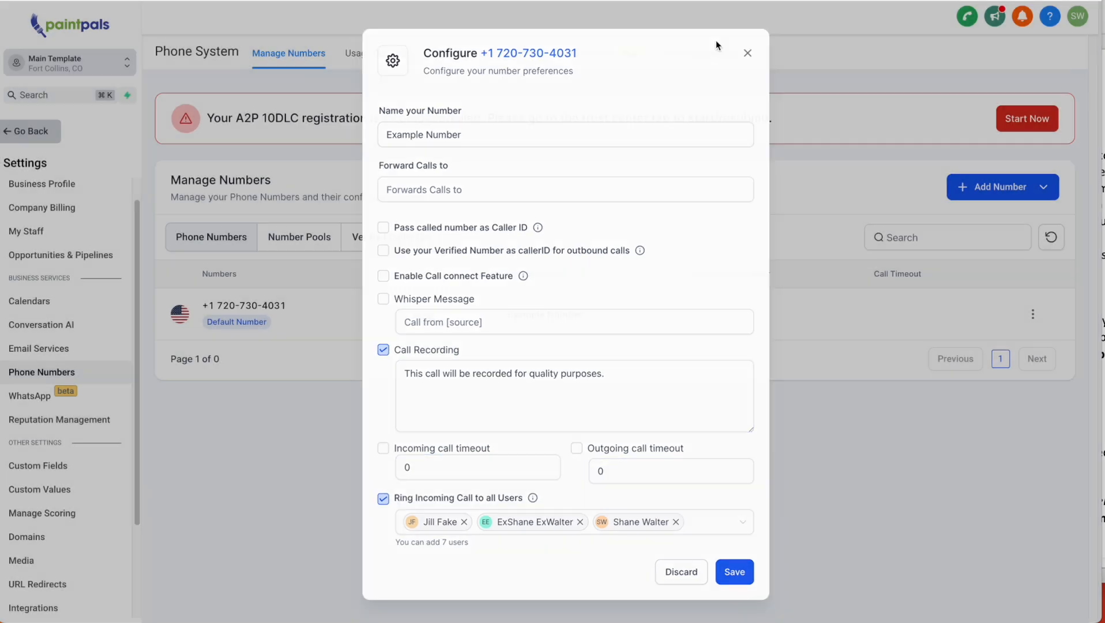
left_click(26, 231)
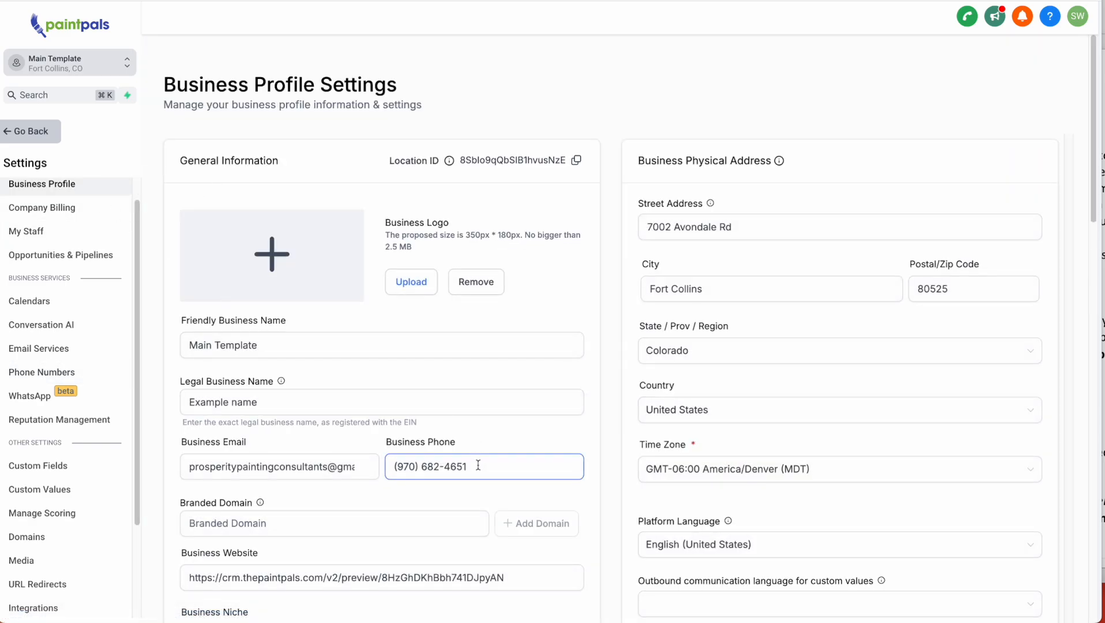
left_click_drag(476, 461, 344, 461)
key("BackSpace")
scroll(493, 526, "down", 4)
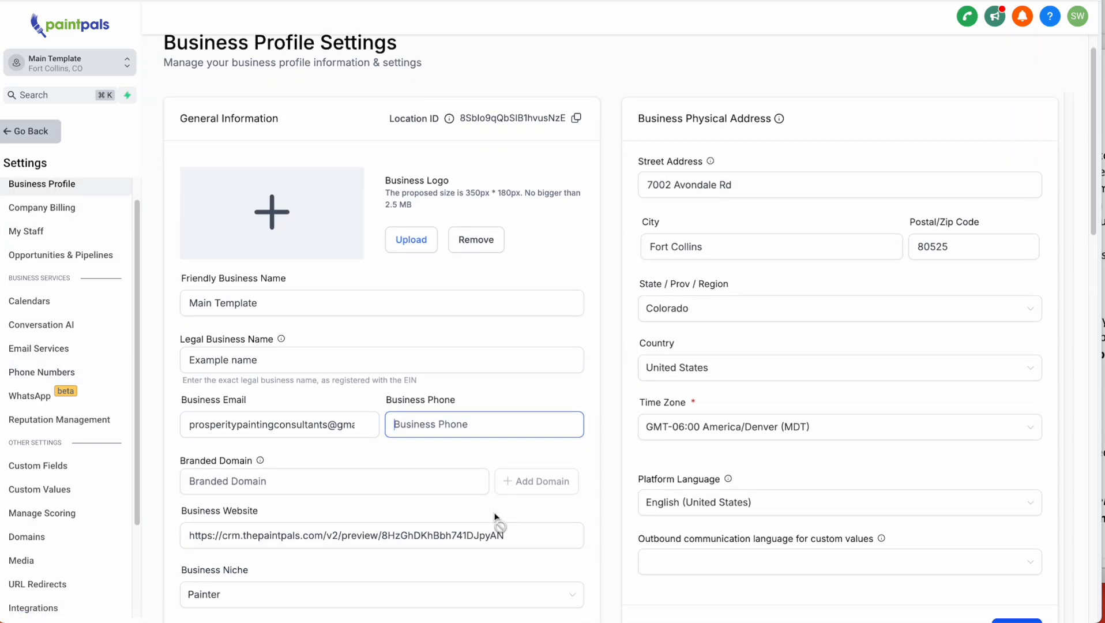
left_click(483, 513)
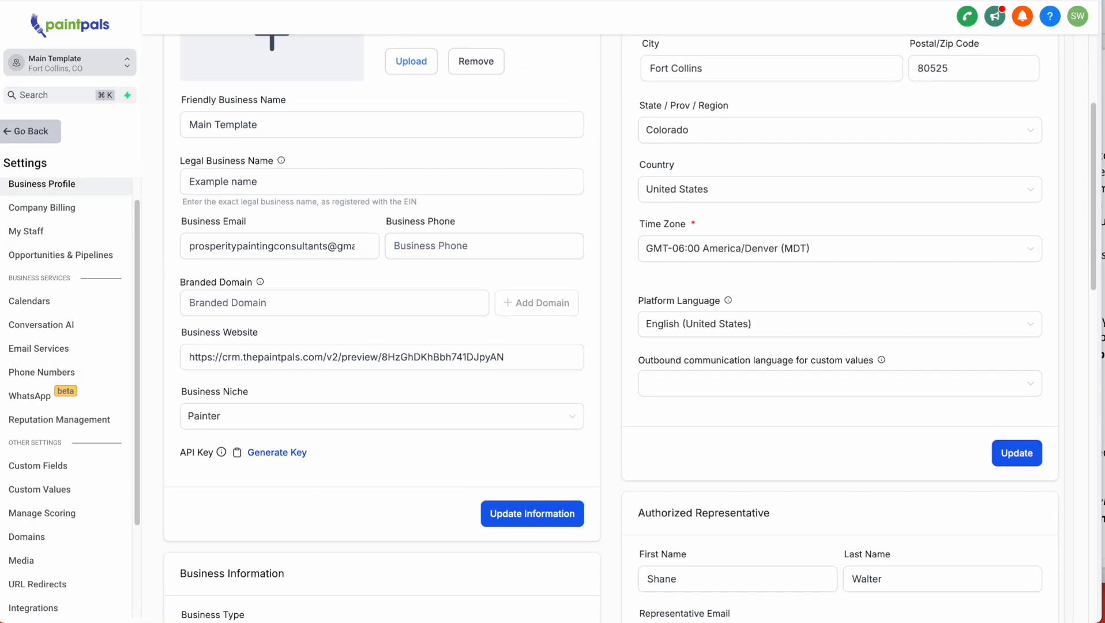
- Compare the Word note advising deletion of the business phone with the now-empty field
key("super+Tab")
left_click_drag(551, 349, 154, 349)
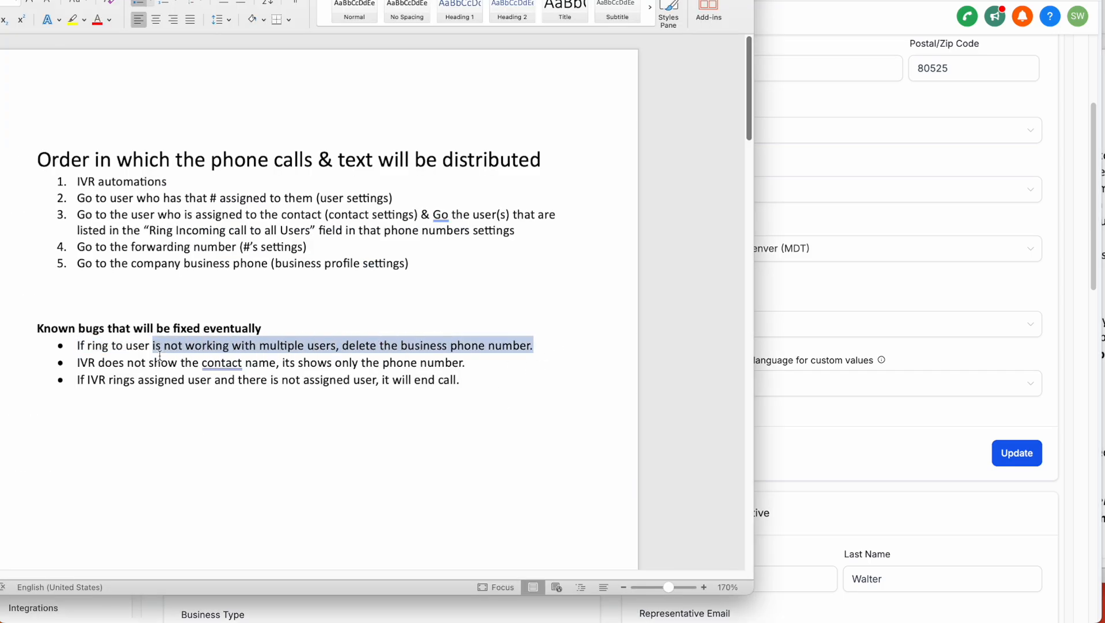
left_click(1001, 481)
left_click_drag(382, 221, 453, 224)
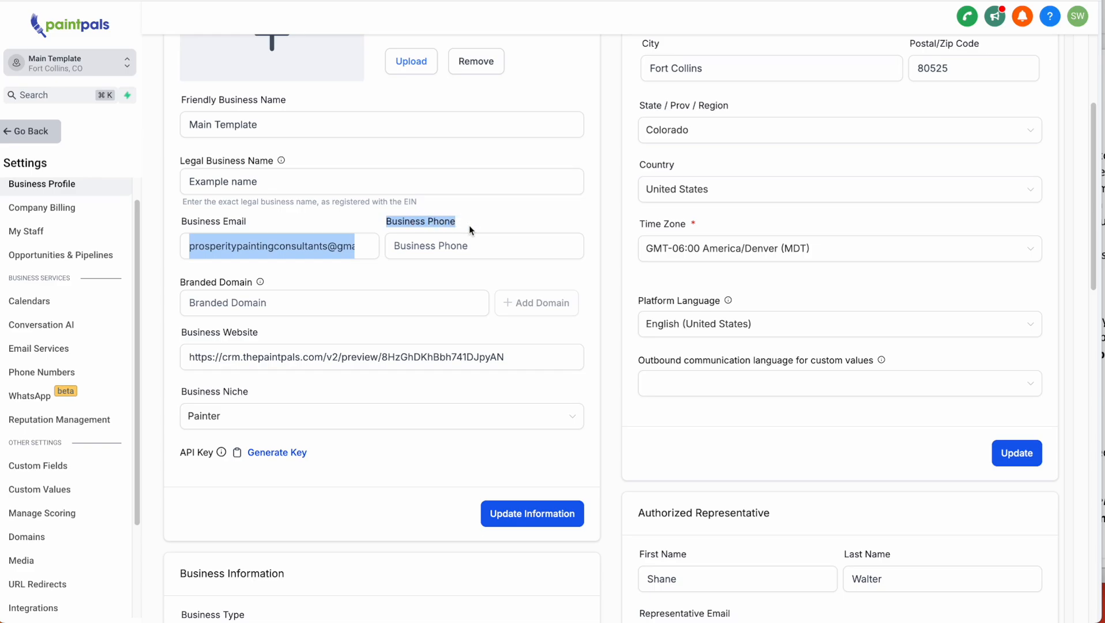
left_click(221, 295)
- Reread the numbered routing steps on business phone, ring-all users and assigned user in the notes
key("super+Tab")
left_click_drag(77, 264, 277, 261)
left_click_drag(141, 231, 470, 232)
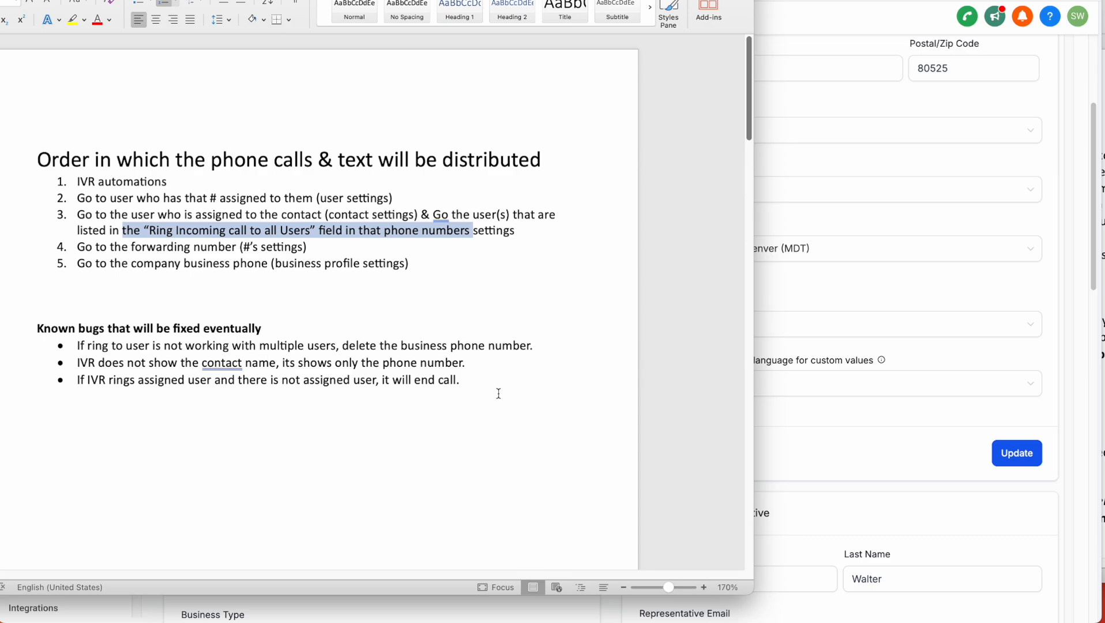
left_click(810, 290)
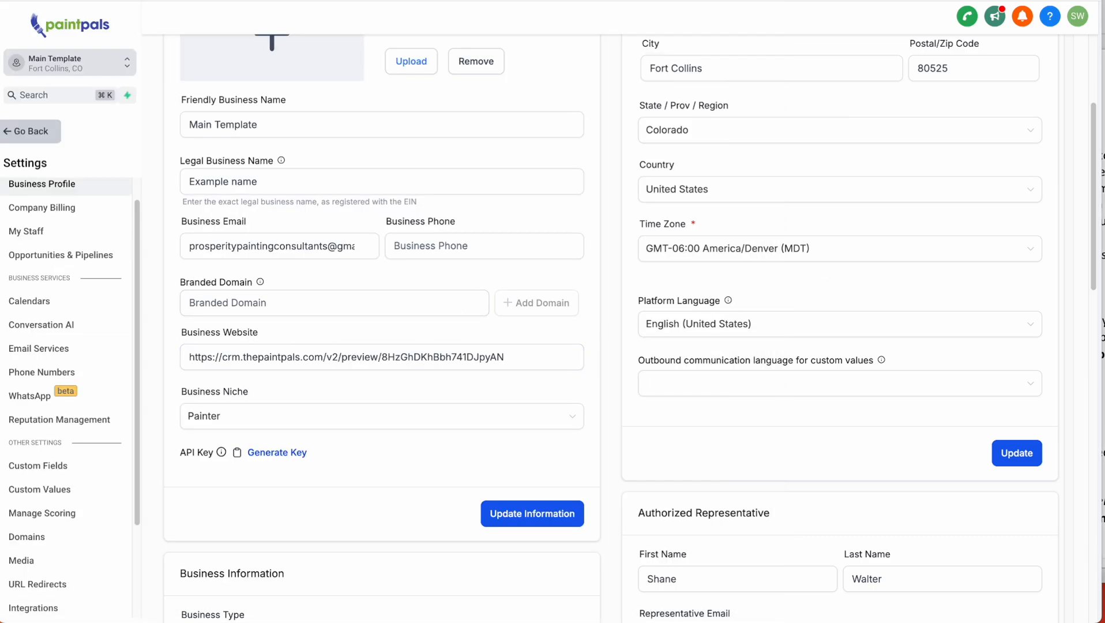
left_click(1, 228)
left_click(407, 298)
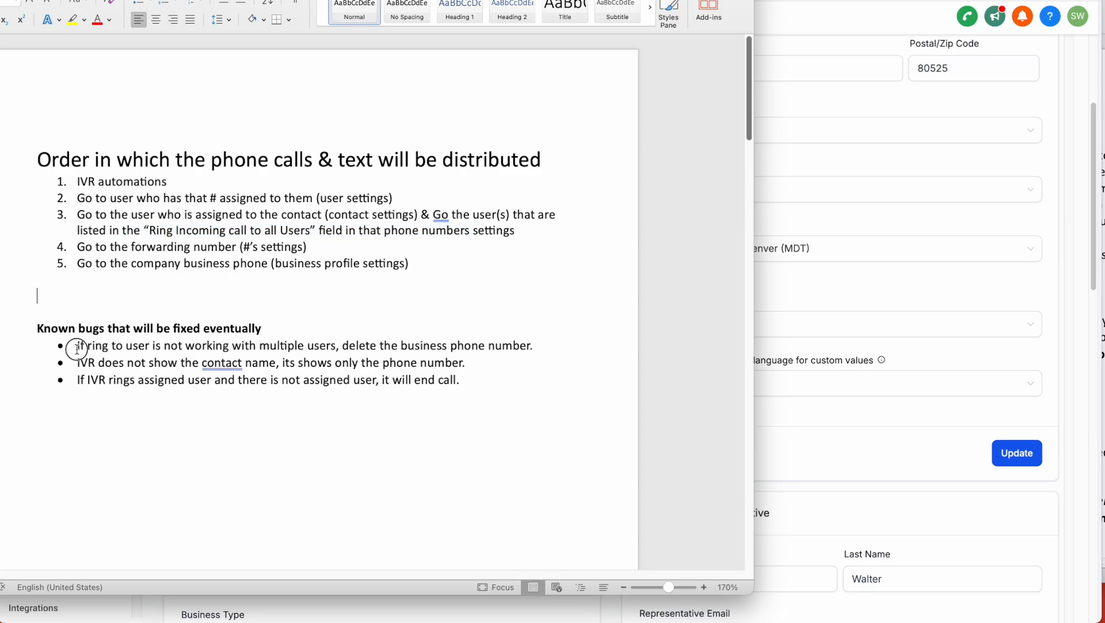
left_click(523, 392)
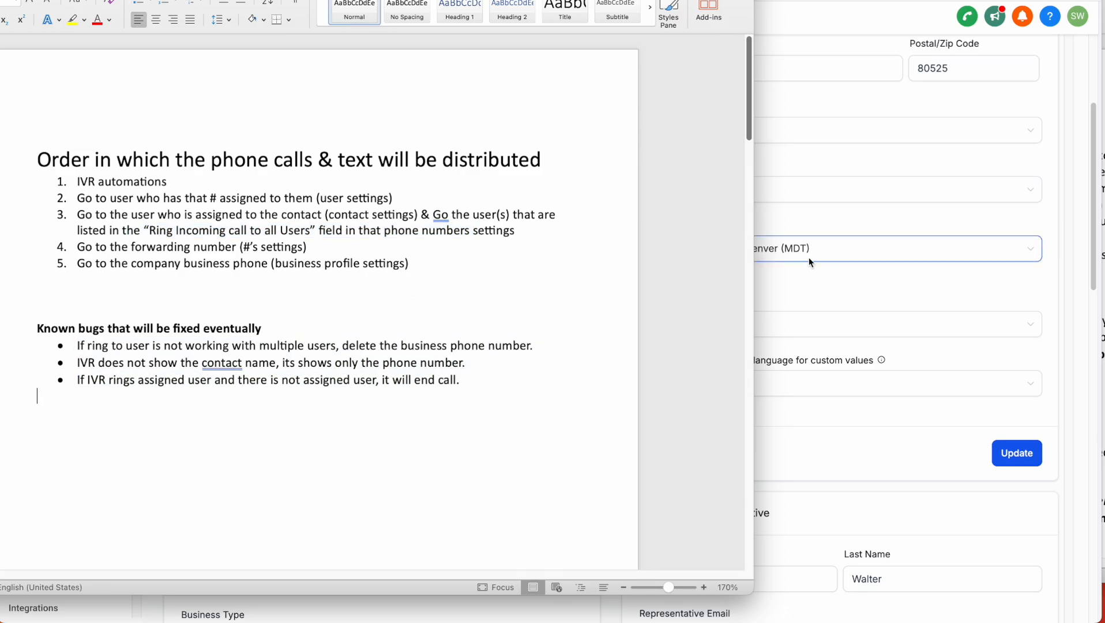
left_click_drag(440, 270, 76, 181)
left_click(523, 307)
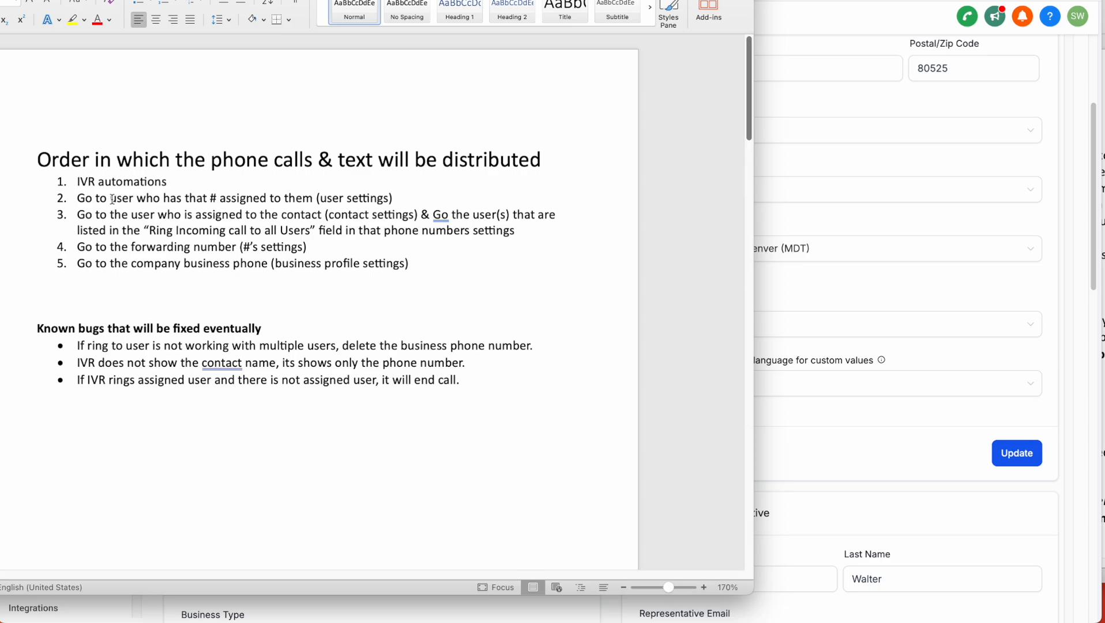
left_click_drag(110, 199, 348, 203)
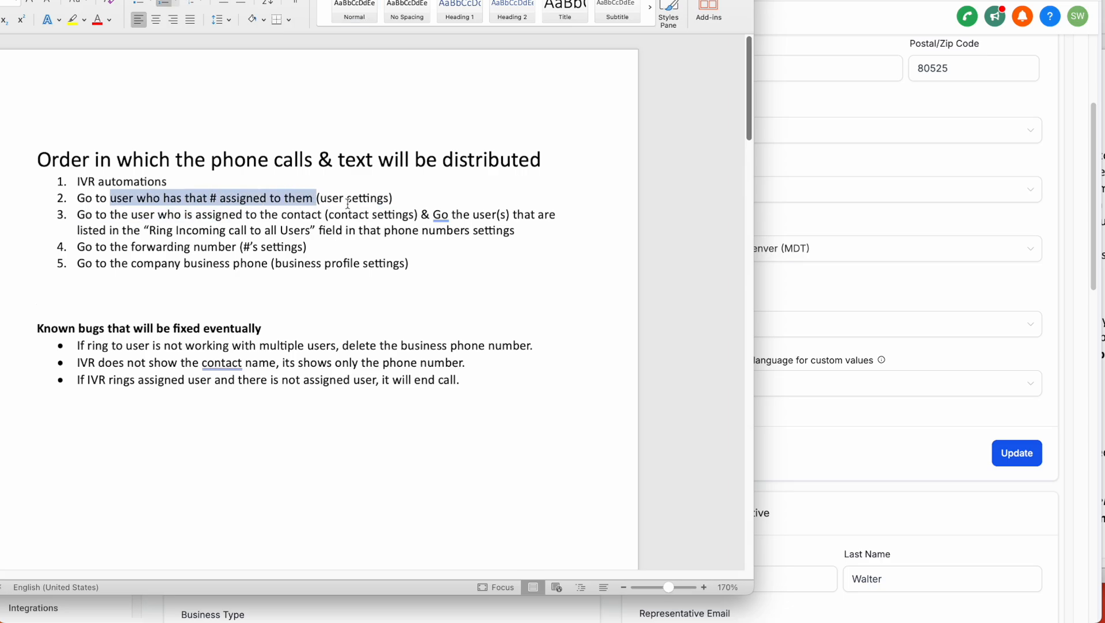